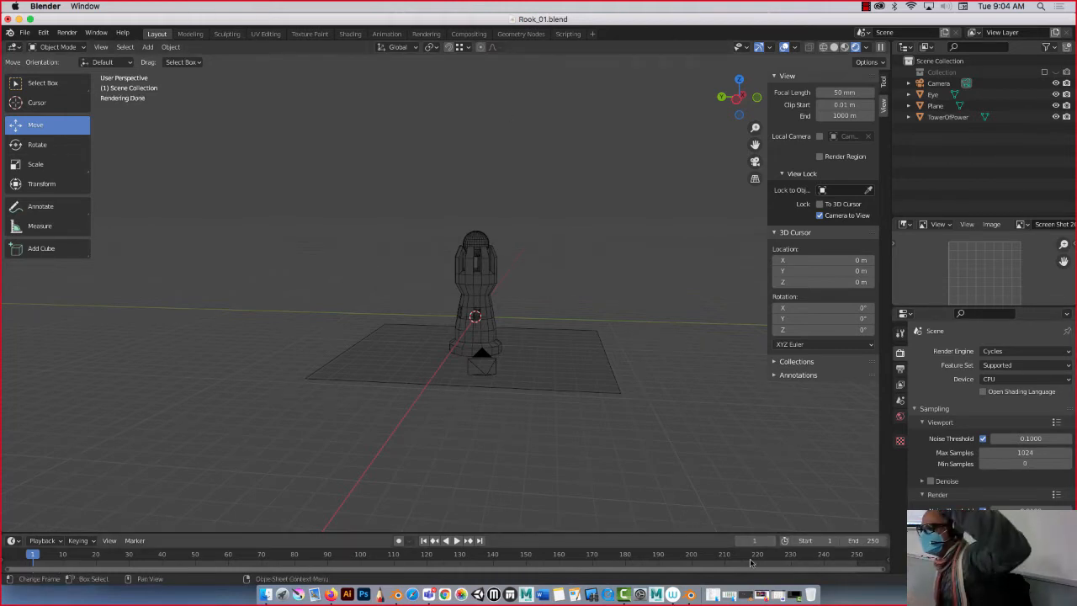
Minimize the Rook_01.blend window and switch to the other Blender window containing the inset cube and cylinder
click(19, 19)
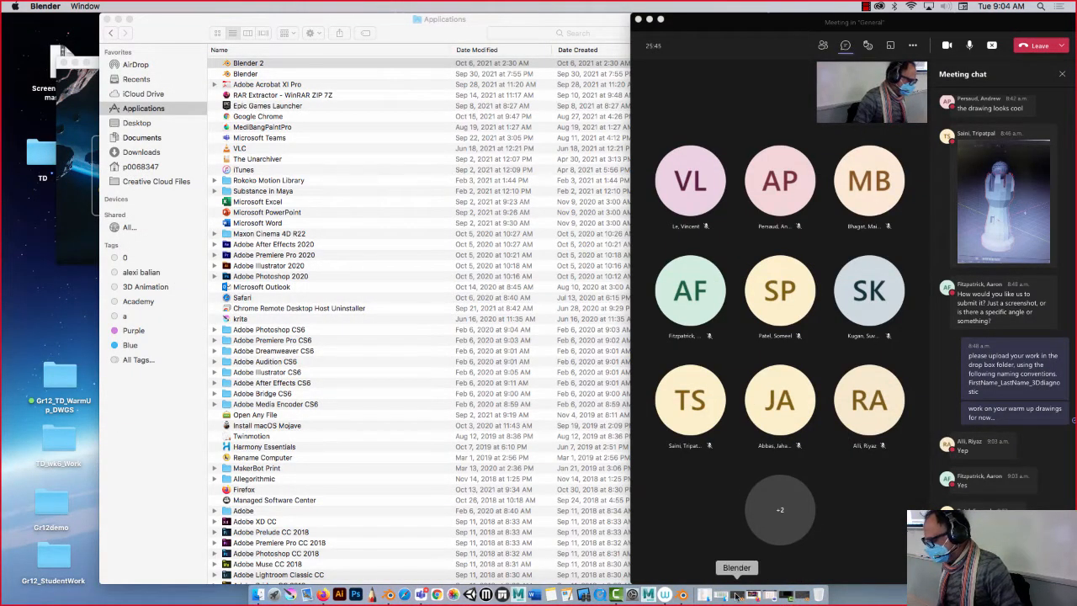
click(802, 599)
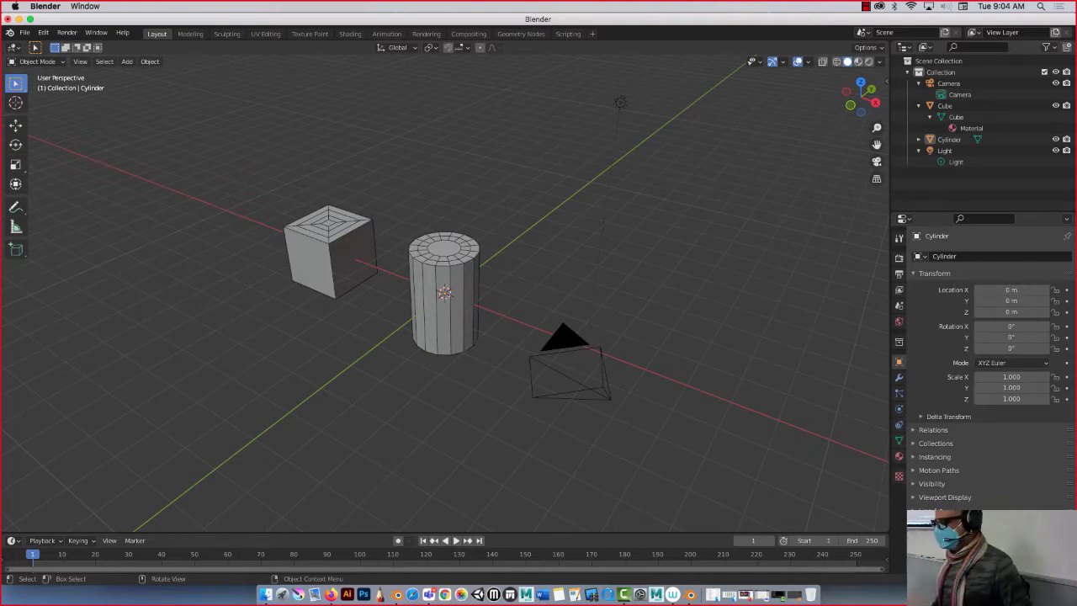
mouse_move(614, 253)
middle_down()
mouse_move(567, 250)
mouse_move(612, 257)
middle_up()
scroll(352, 256, up, 3)
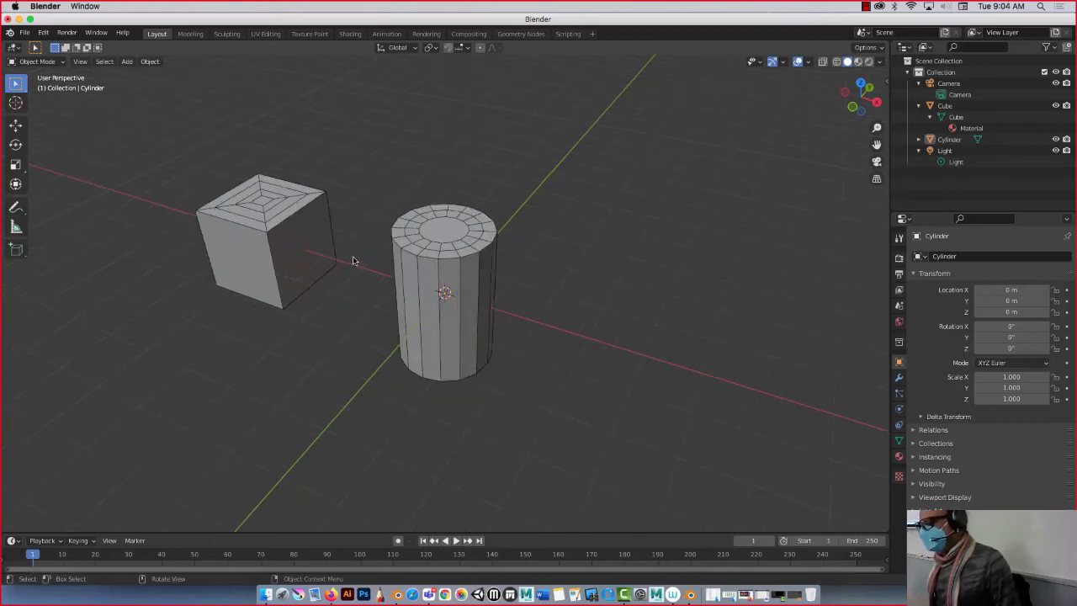
shift+middle_drag(347, 238, 415, 259)
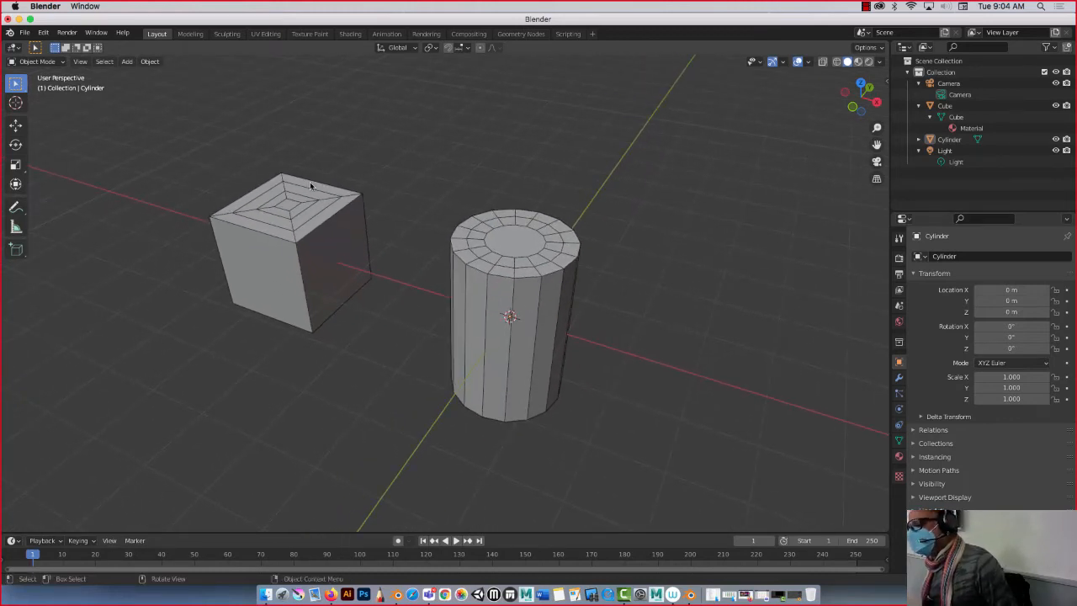
Toggle the viewport overlays off and back on to compare the meshes with and without their wireframe lines
click(799, 64)
click(806, 63)
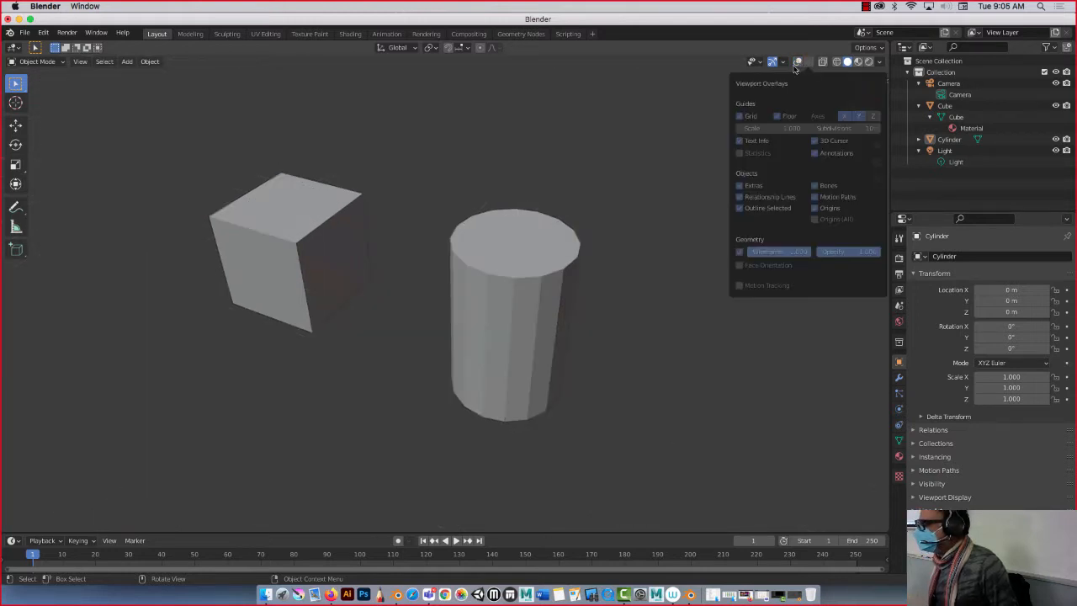
click(798, 62)
click(807, 63)
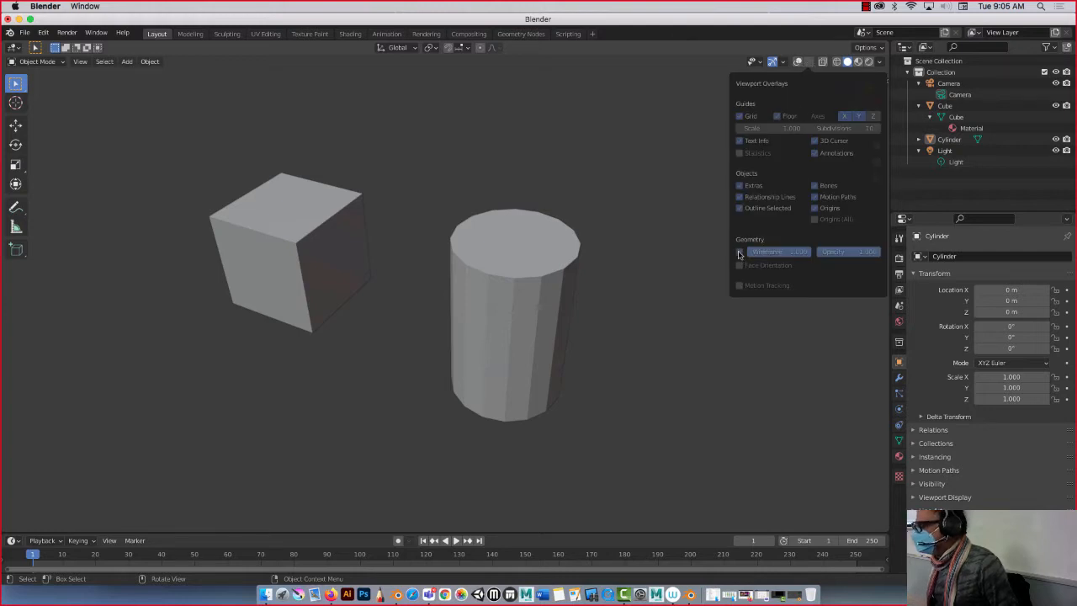
click(808, 63)
click(806, 63)
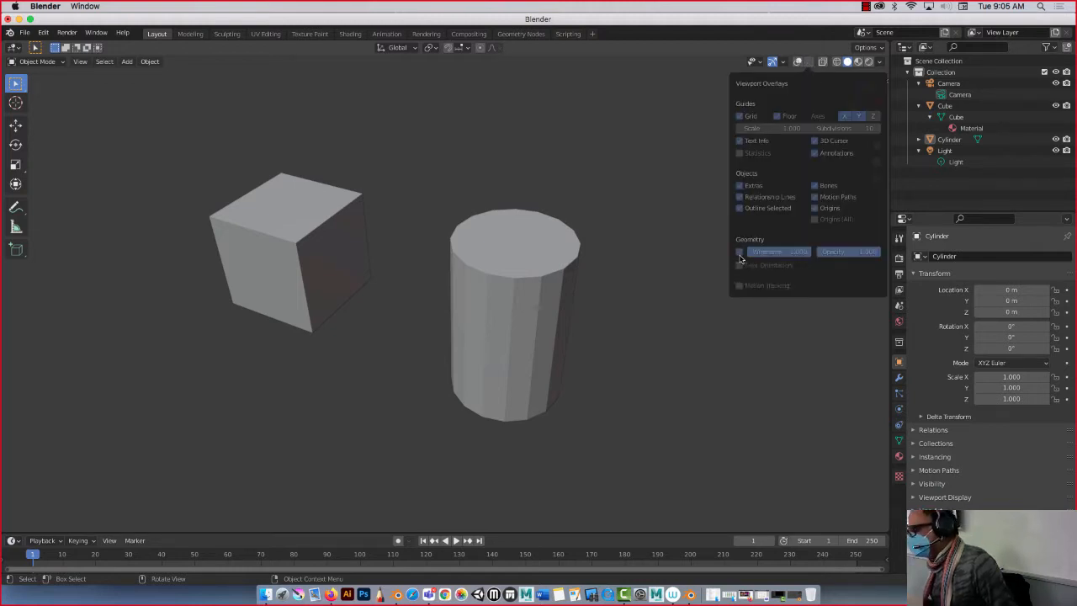
click(797, 63)
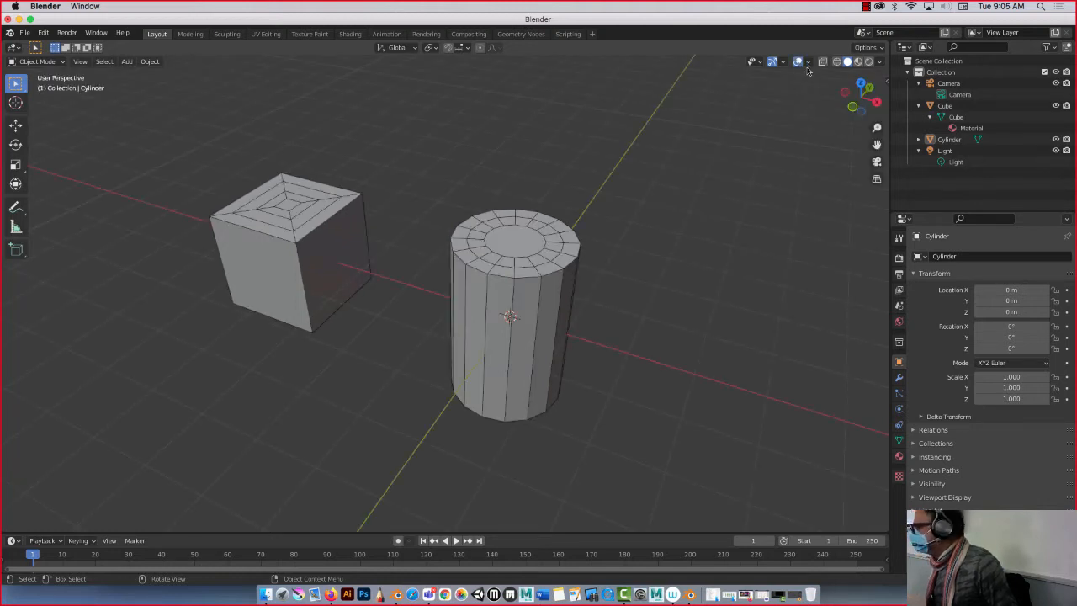
click(810, 63)
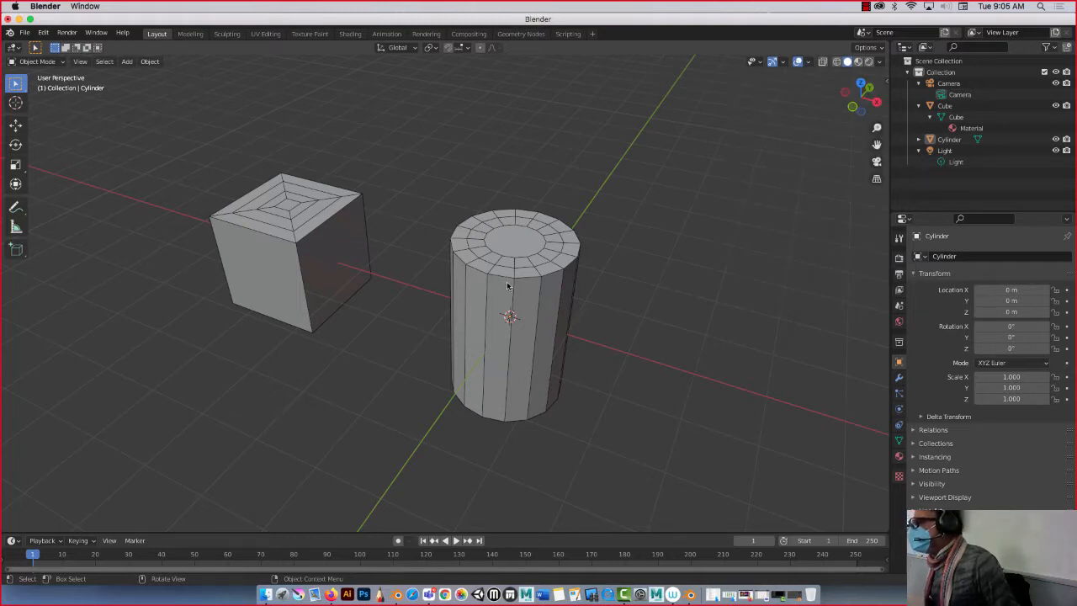
Set the opacity of the viewport's wireframe overlay to 0.5
click(808, 62)
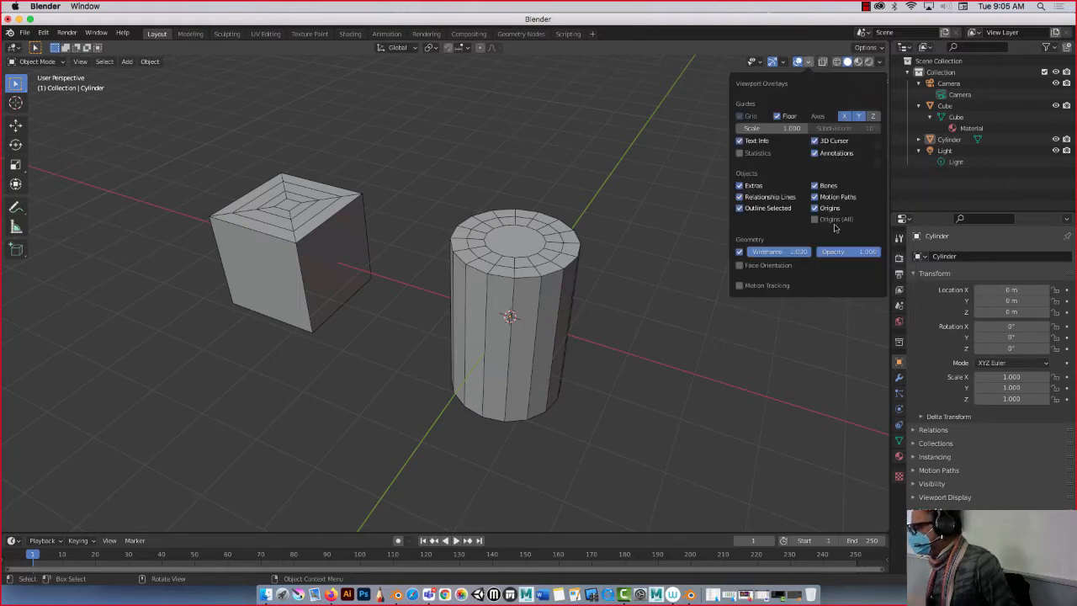
double_click(858, 257)
text(0.5)
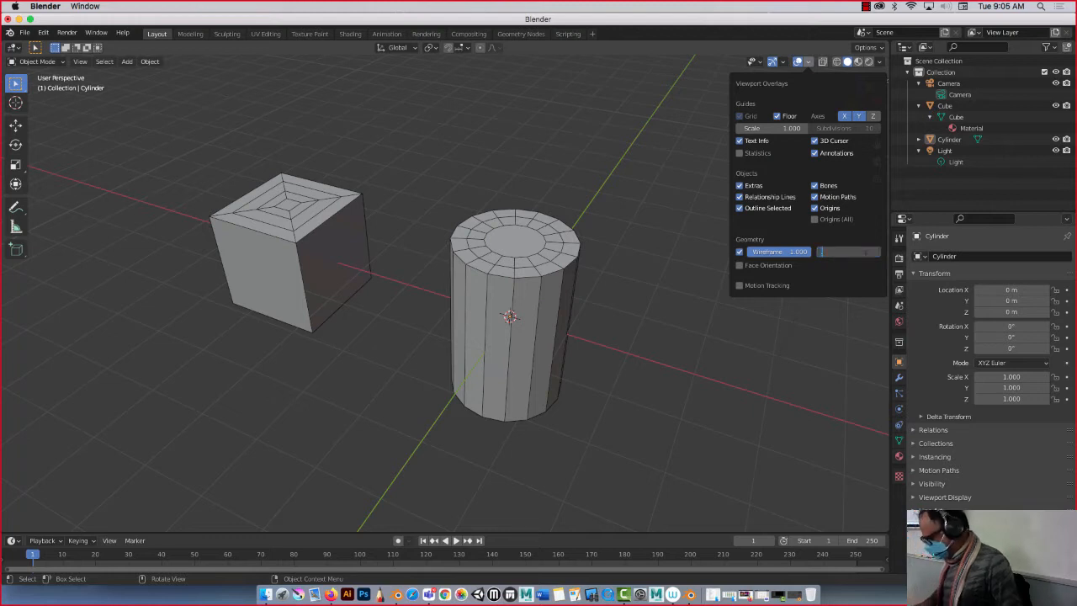
key(Return)
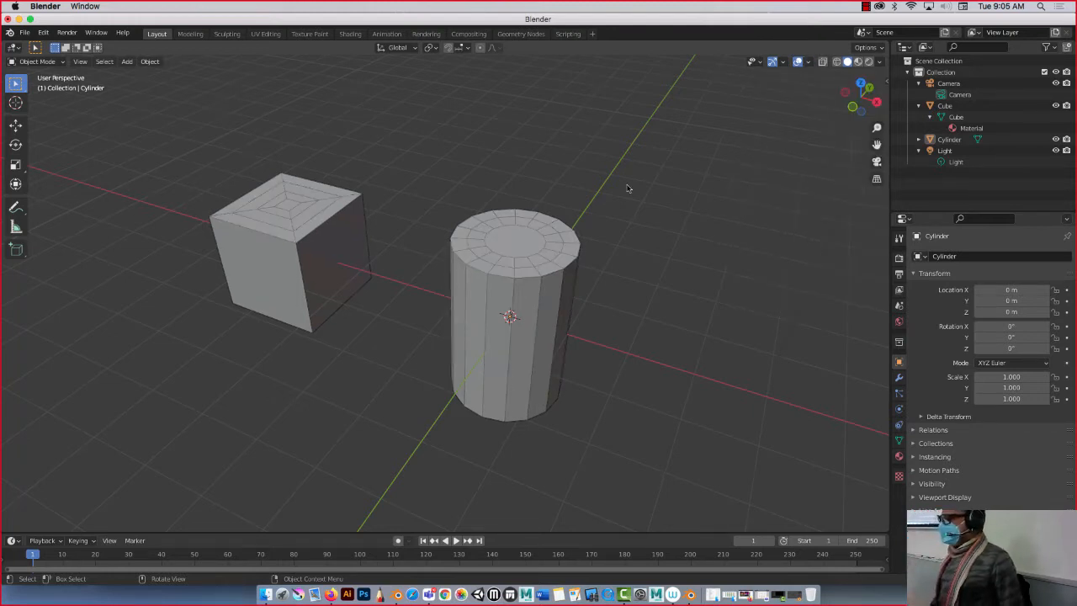
click(478, 229)
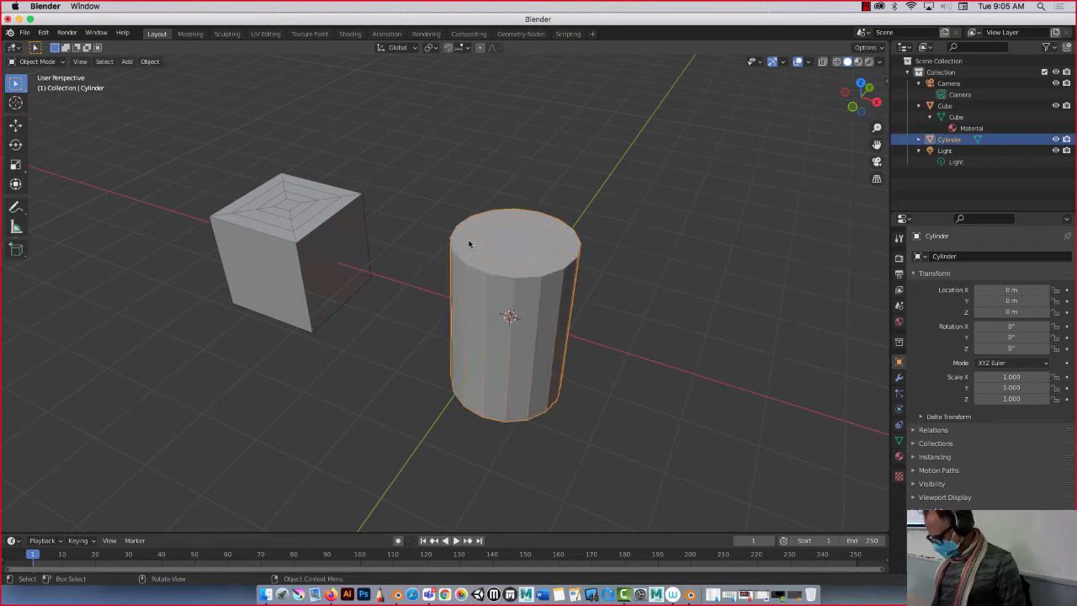
shift+click(290, 211)
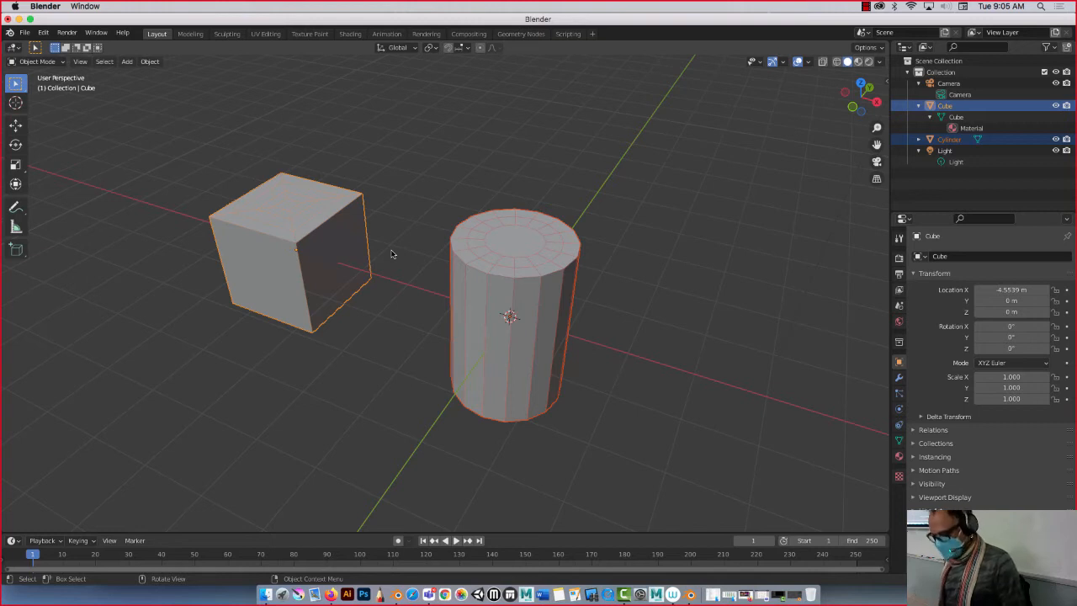
key(x)
click(441, 290)
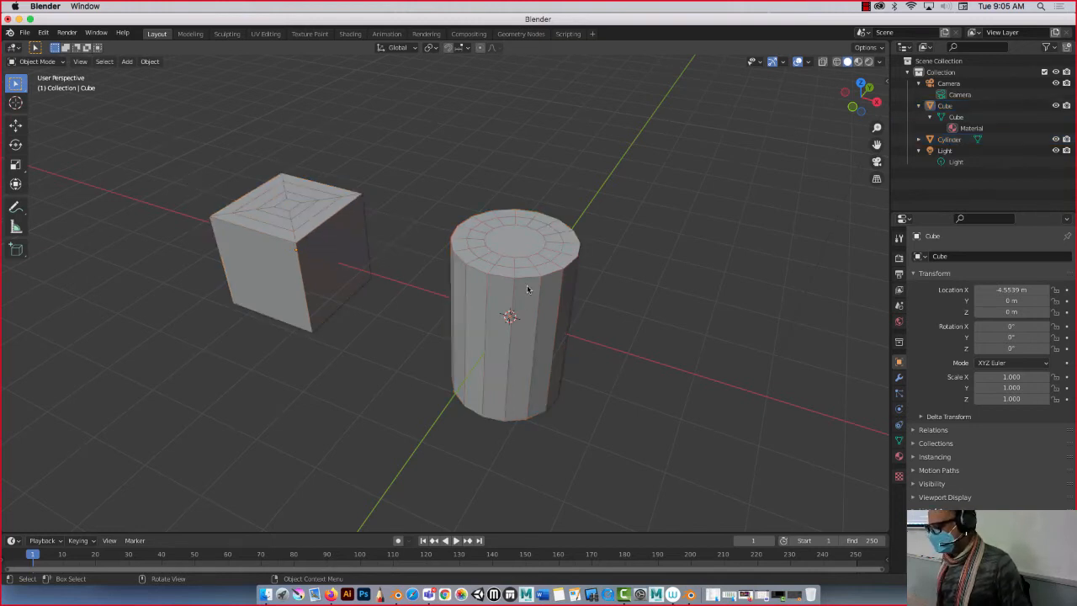
Move the existing cube and cylinder together about -10.5 m along the X axis, and deselect them
click(528, 289)
shift+click(313, 232)
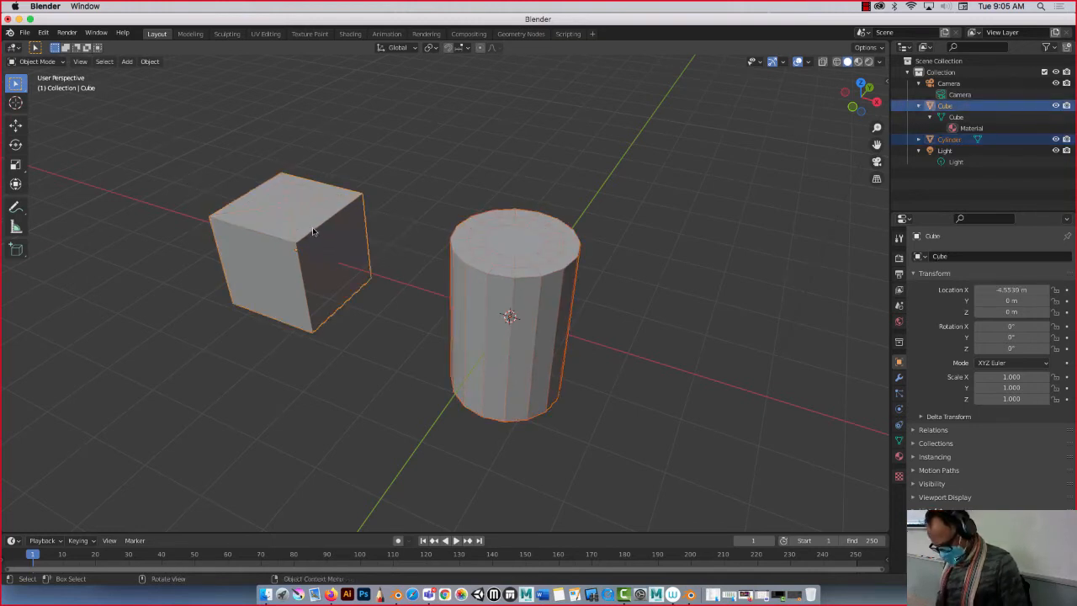
key(g)
key(x)
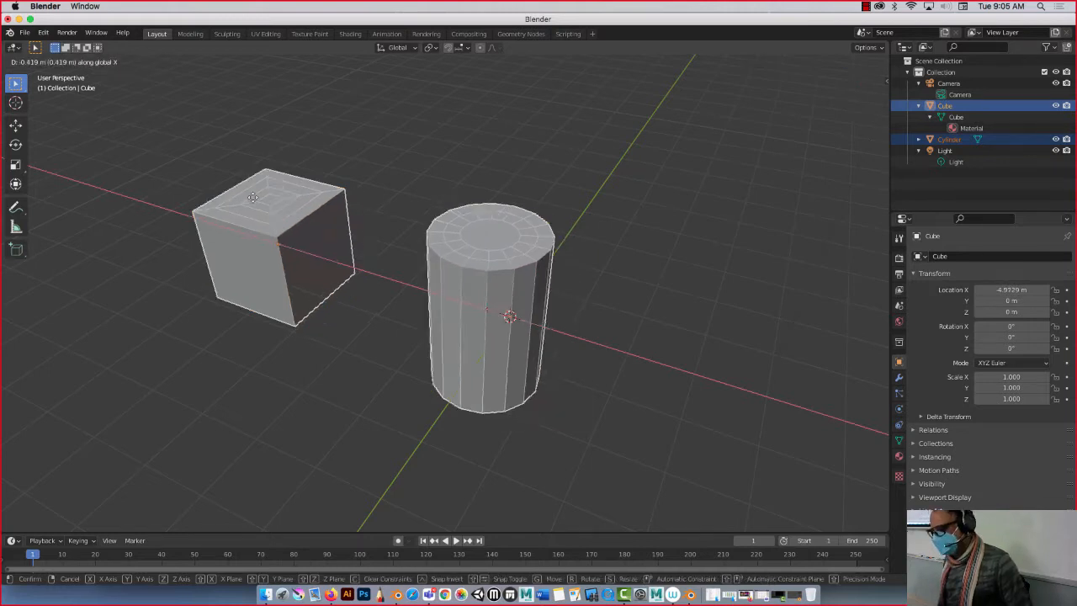
click(846, 91)
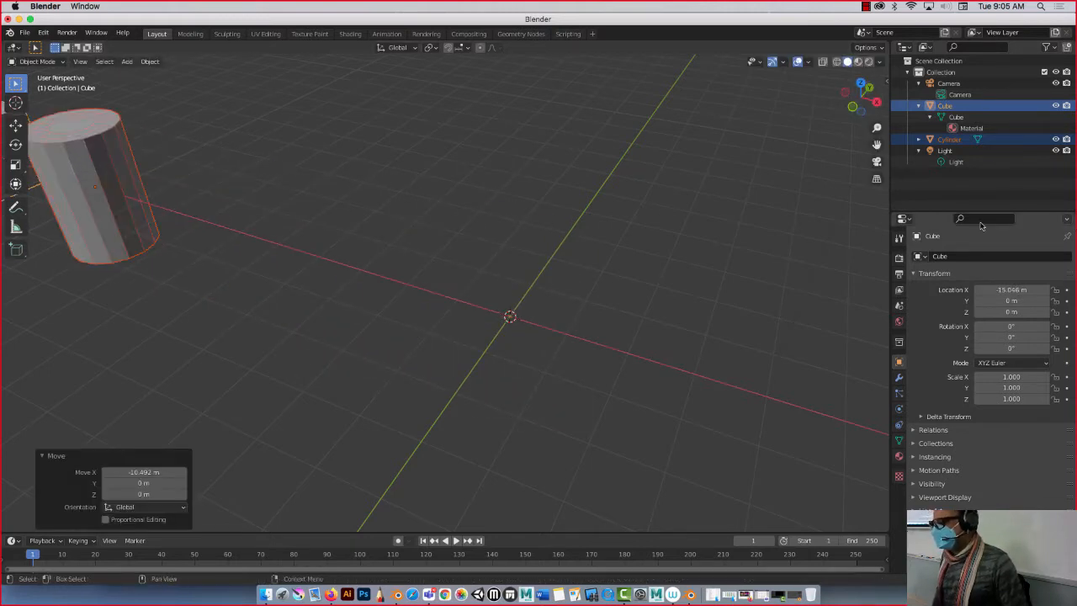
click(381, 154)
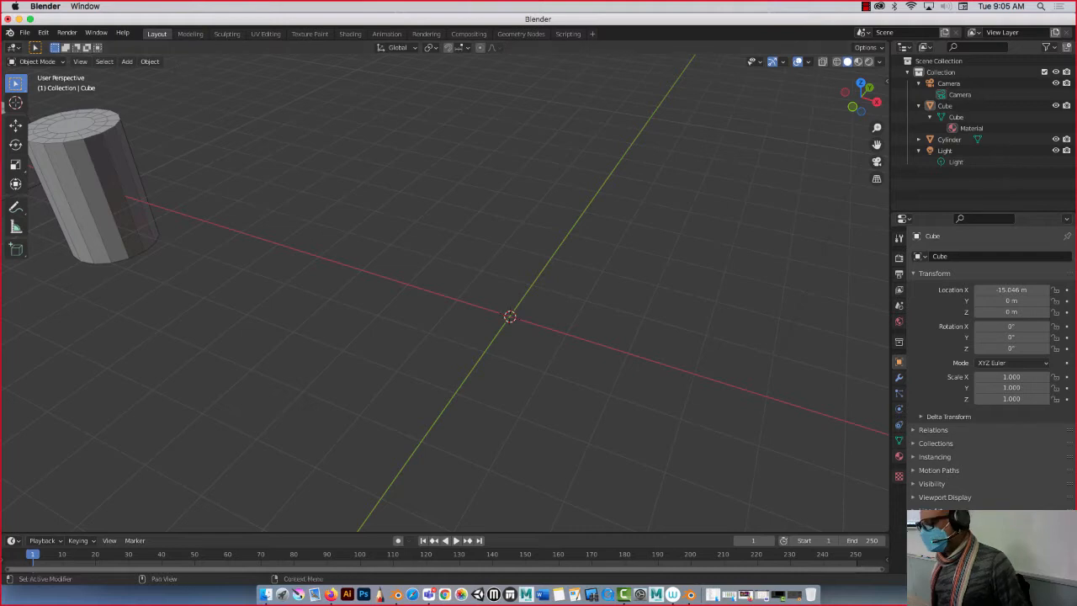
Add a 2 m cube mesh at the world origin and move it about -3.33 m along the X axis
key(shift+a)
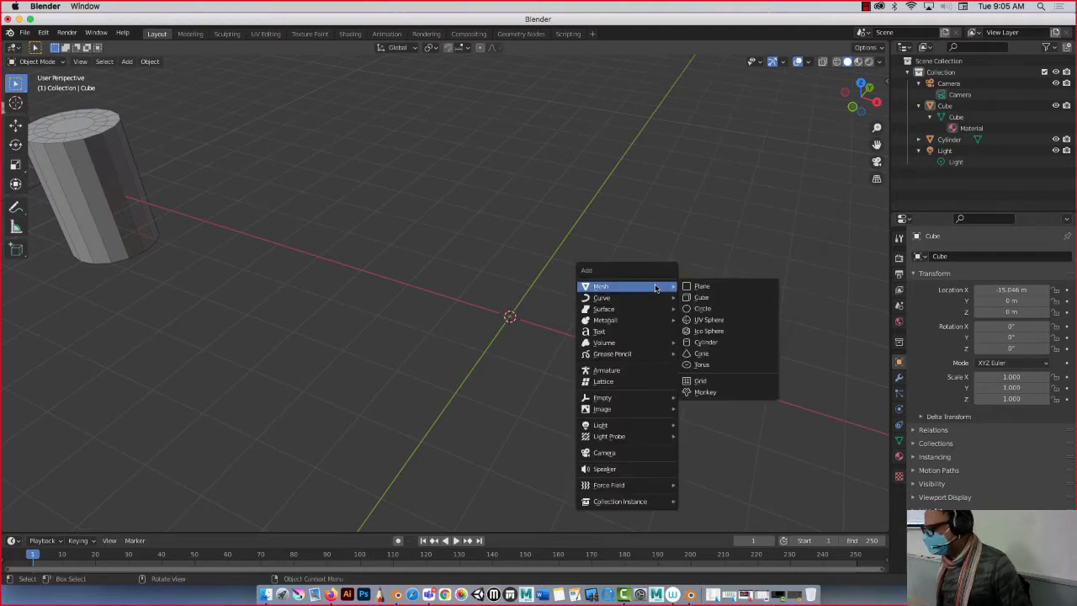
click(698, 299)
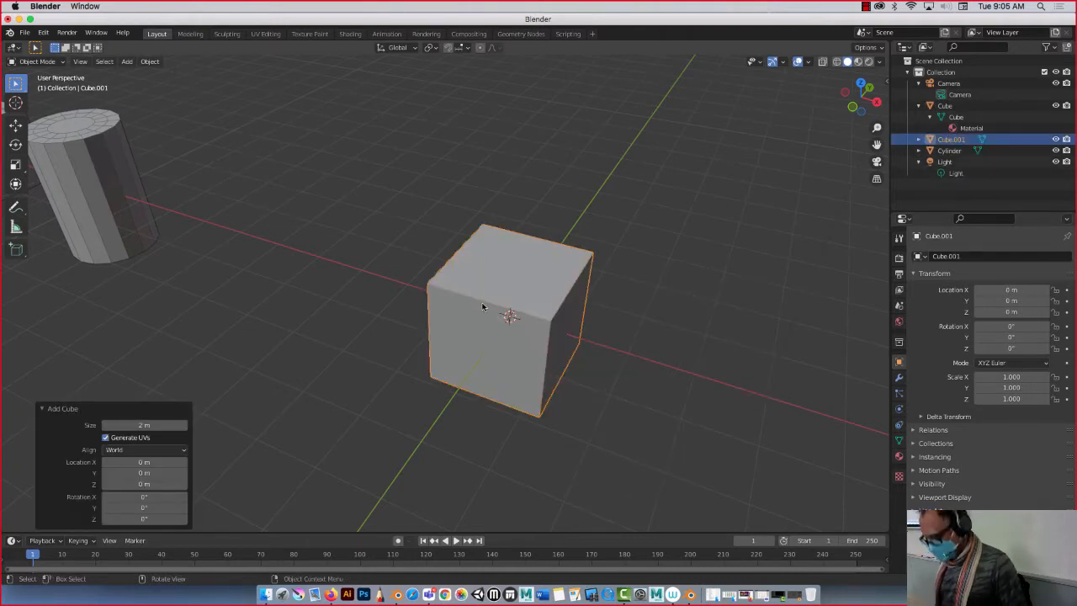
key(g)
key(x)
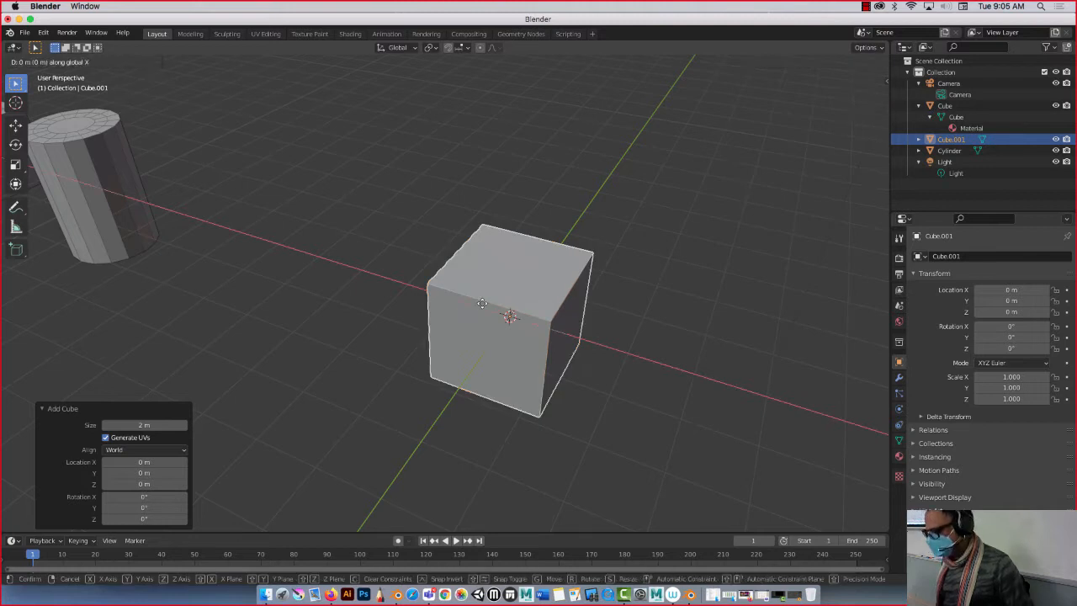
click(322, 245)
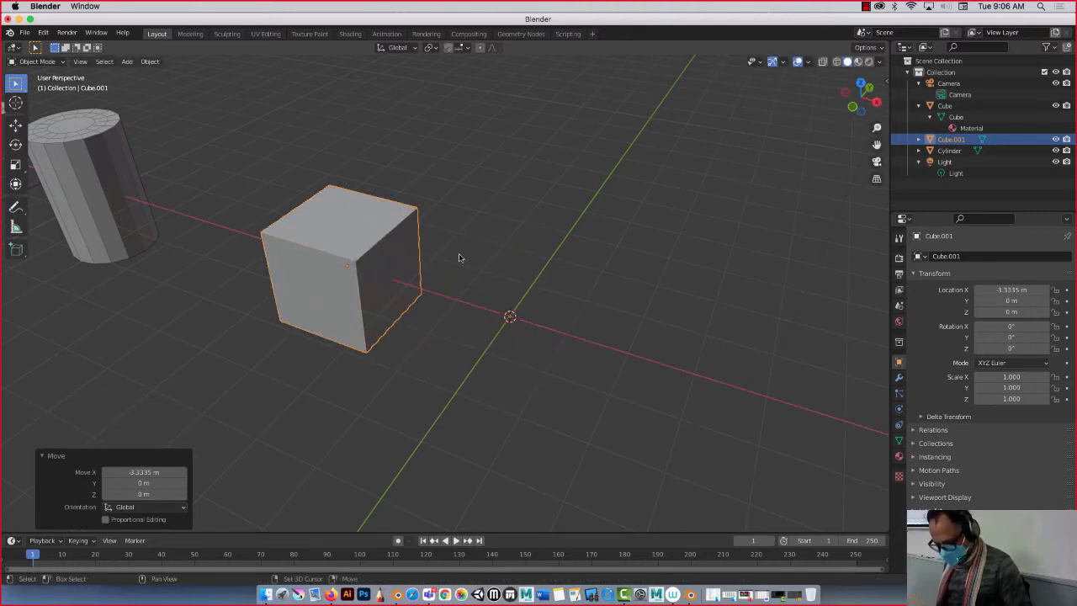
key(shift+a)
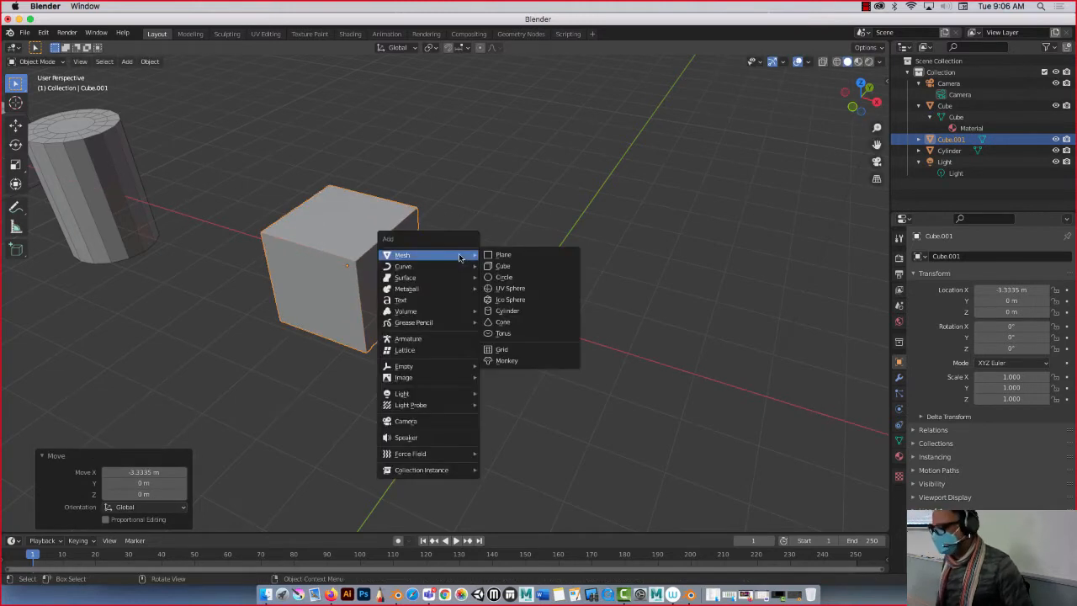
click(508, 311)
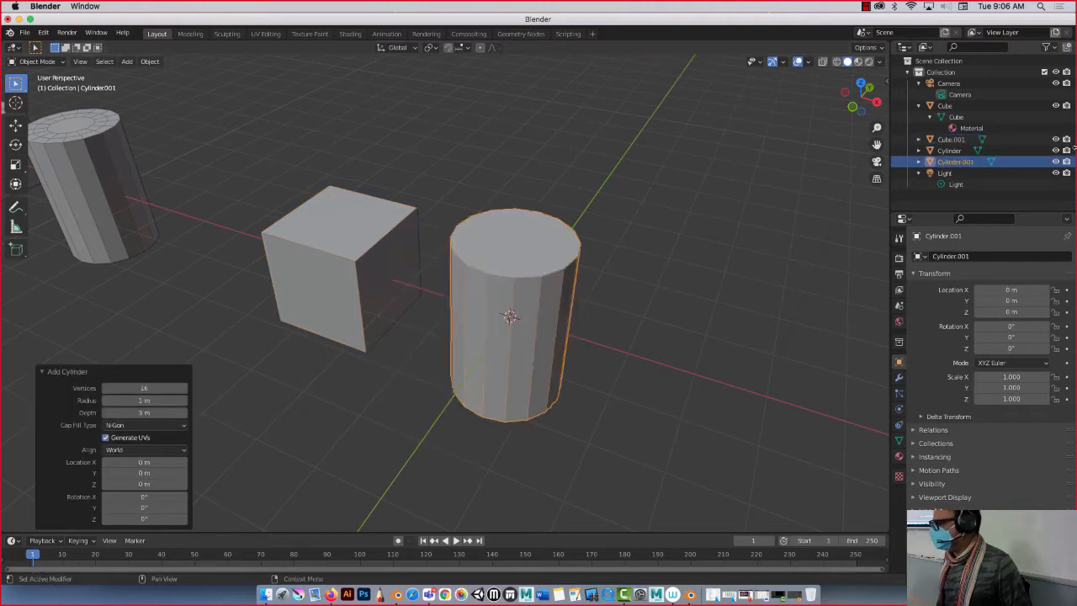
click(324, 228)
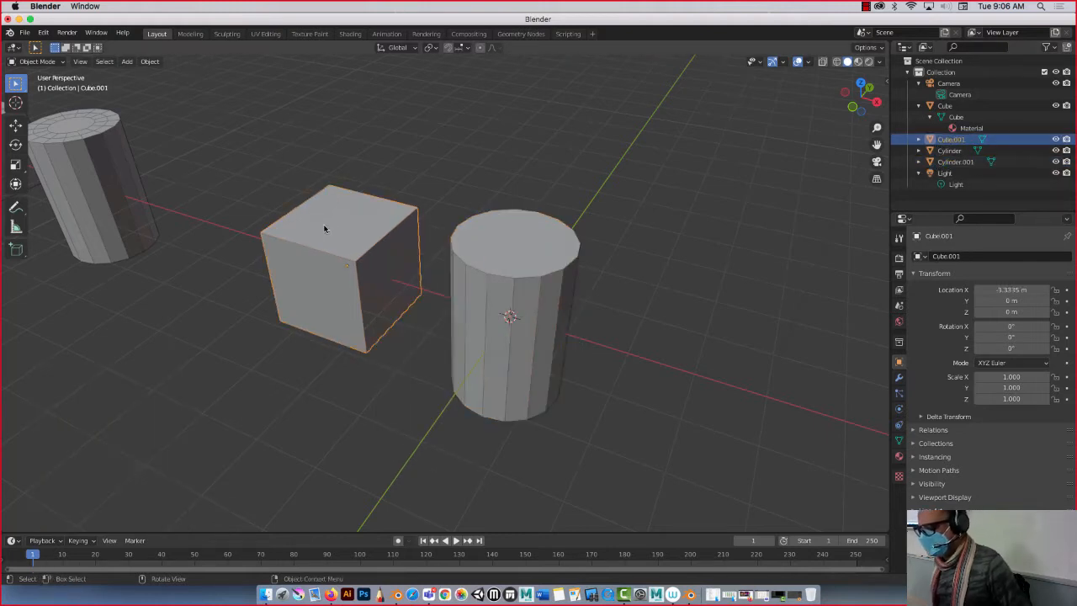
click(509, 249)
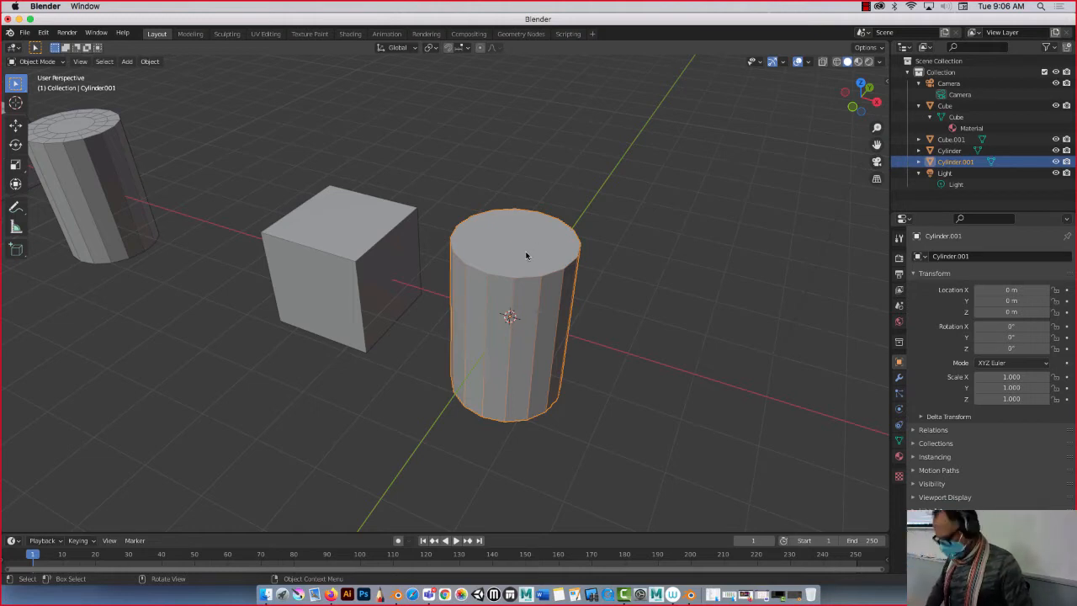
key(Delete)
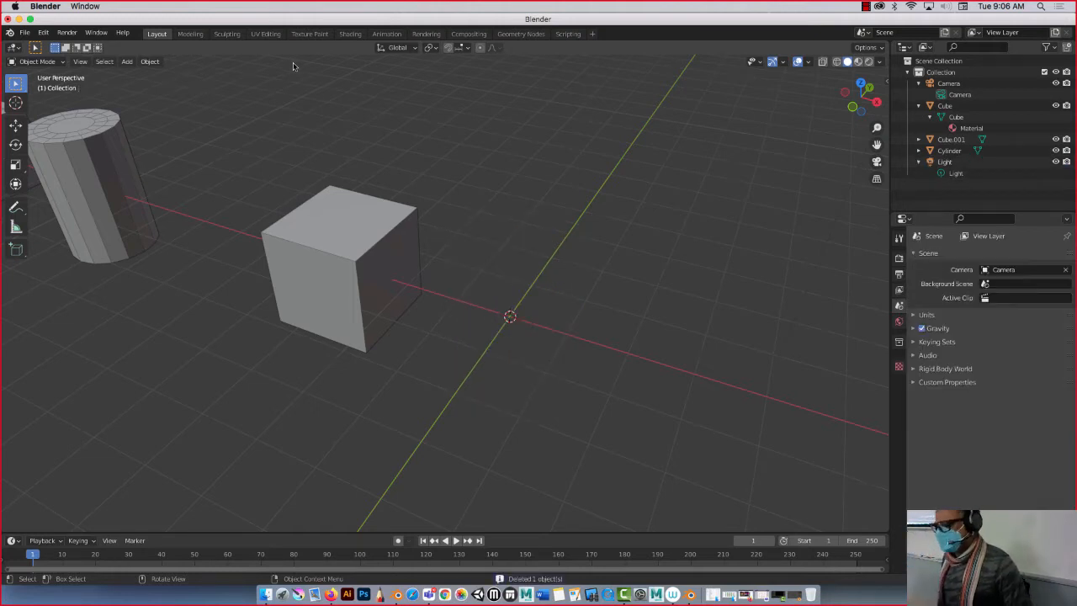
Add a 16-vertex cylinder mesh with a 1 m radius and 3 m depth at the world origin
key(shift+a)
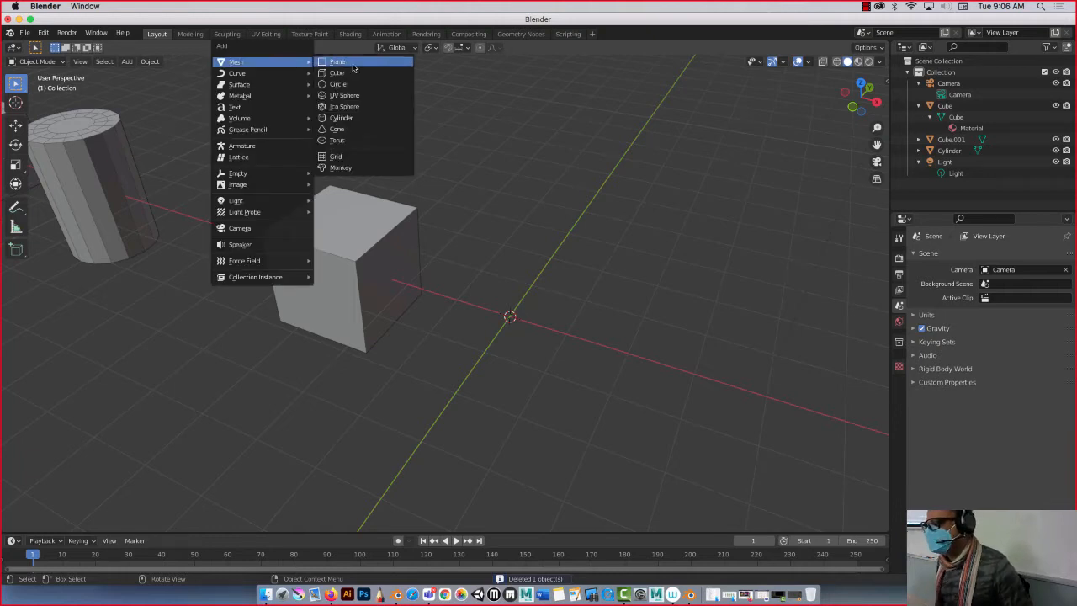
click(338, 117)
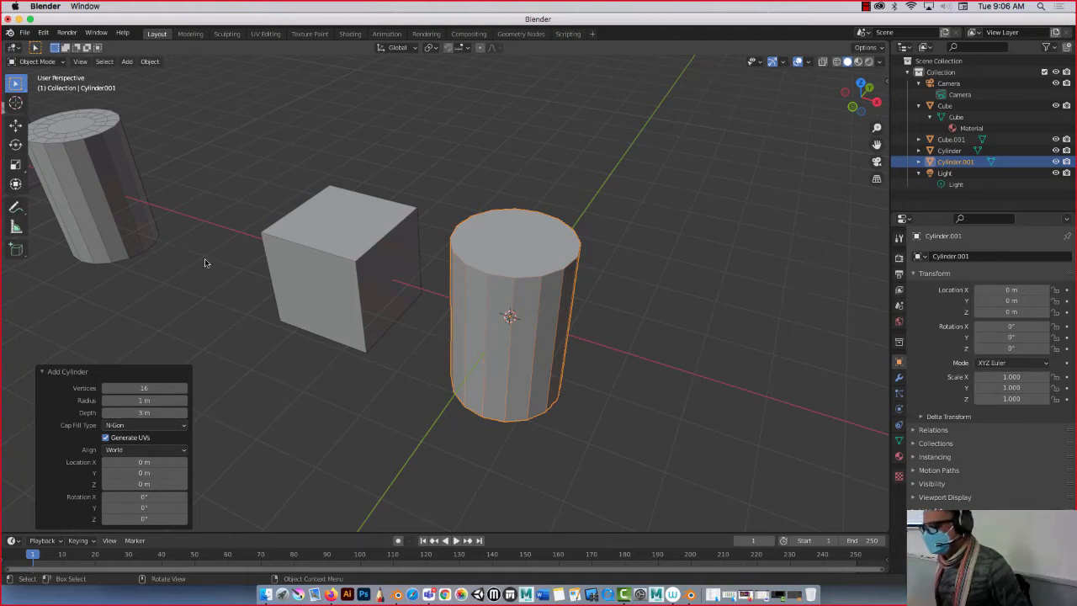
Enter Edit Mode on the new cube, use face selection, and select only its top face
click(324, 232)
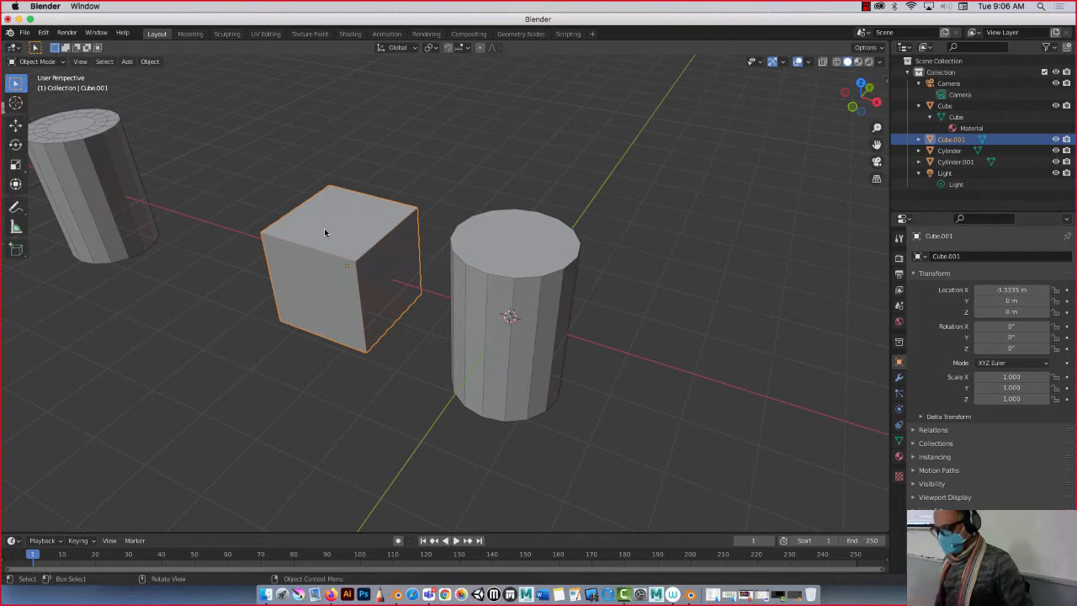
key(Tab)
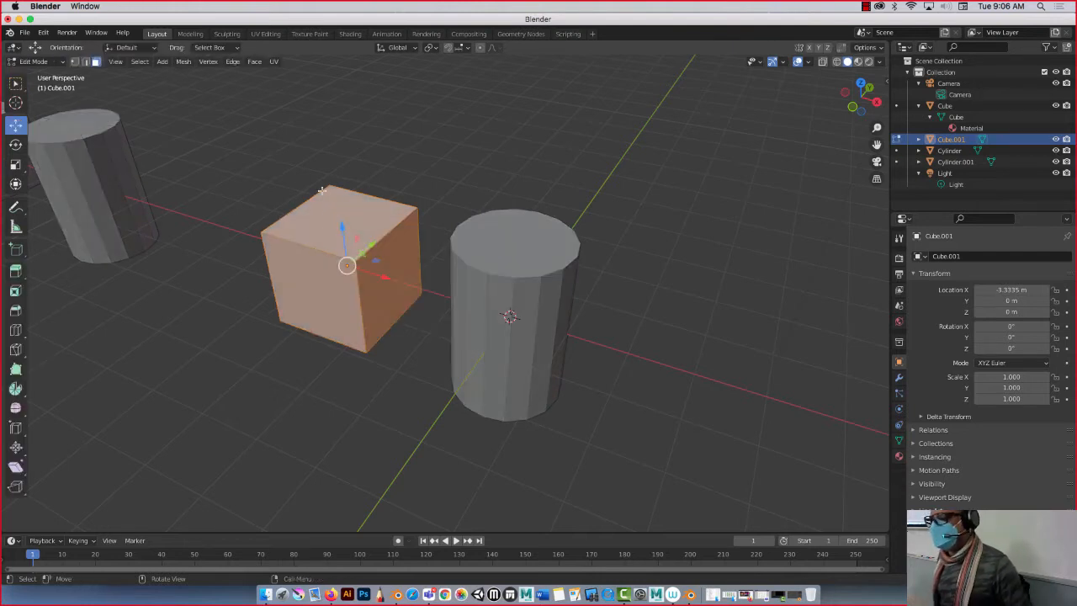
click(85, 63)
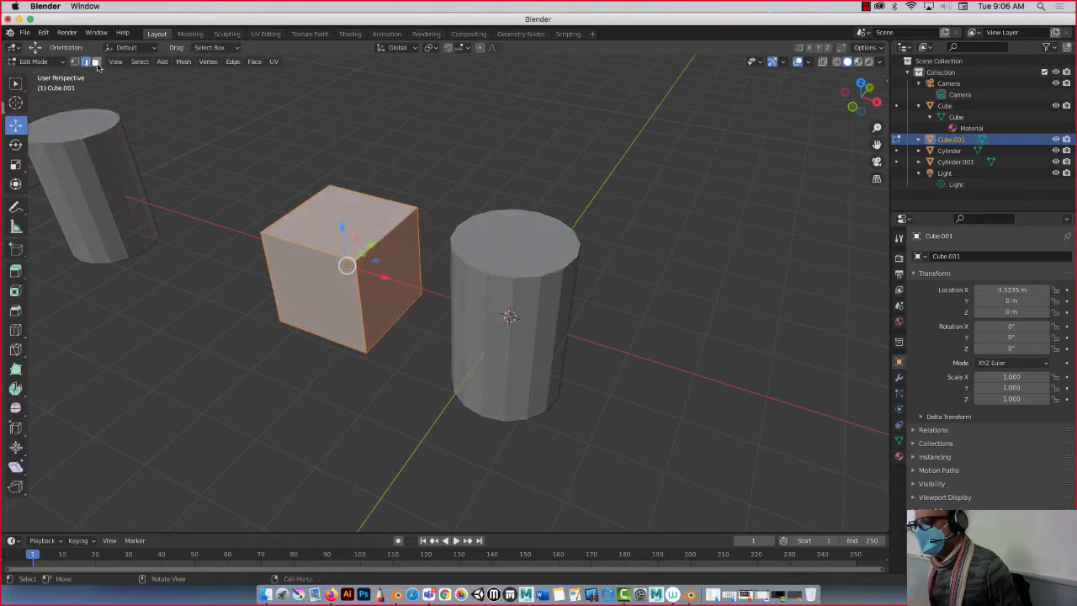
click(95, 63)
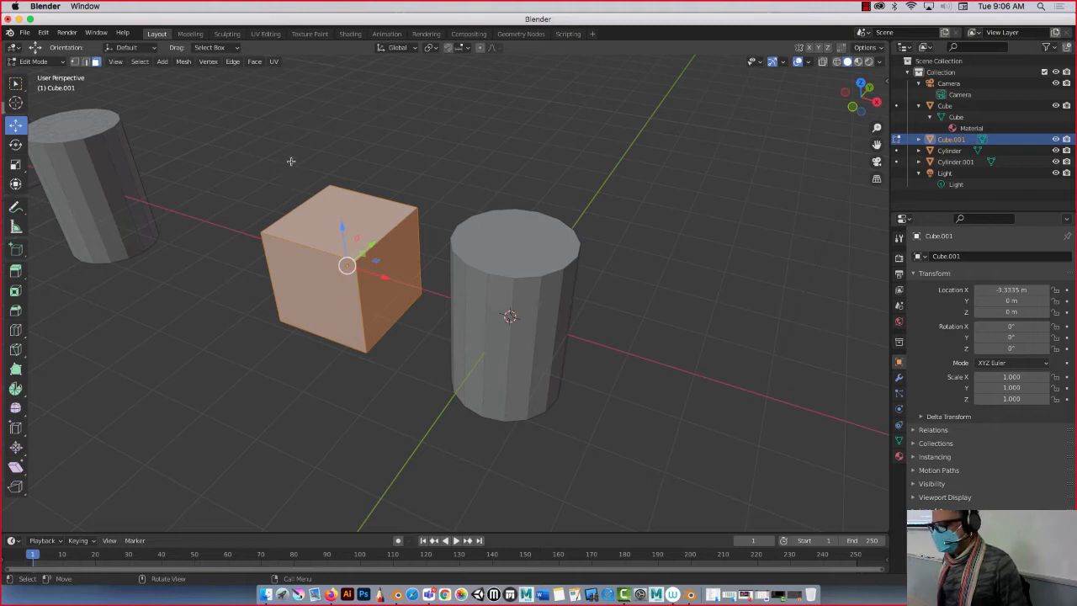
click(327, 206)
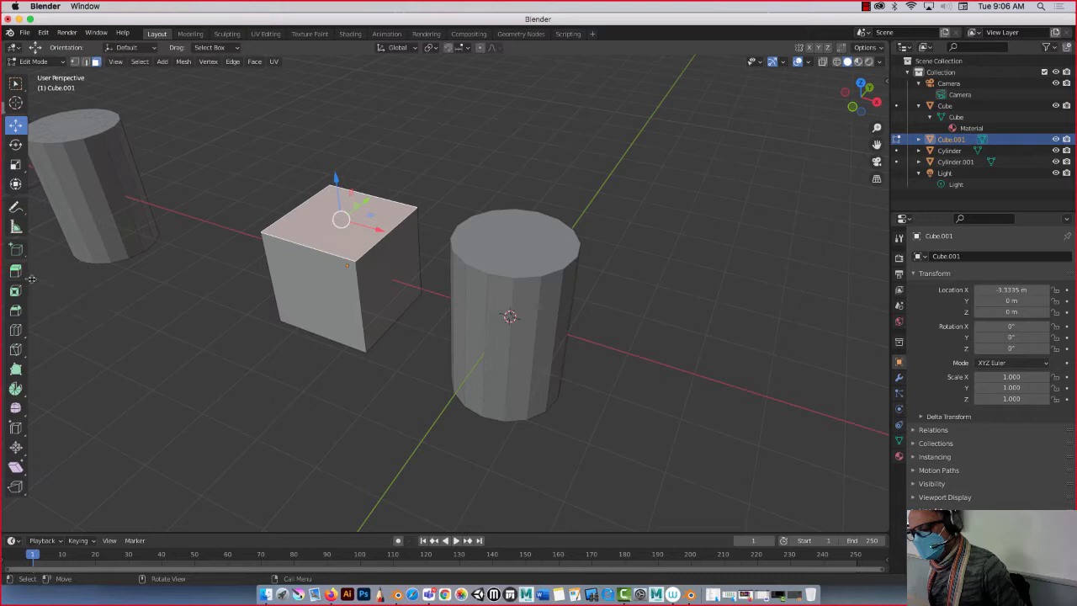
Inset the cube's top face repeatedly into concentric squares, starting with a thickness of about 0.24 m and ending with about 0.23 m
drag(27, 283, 45, 296)
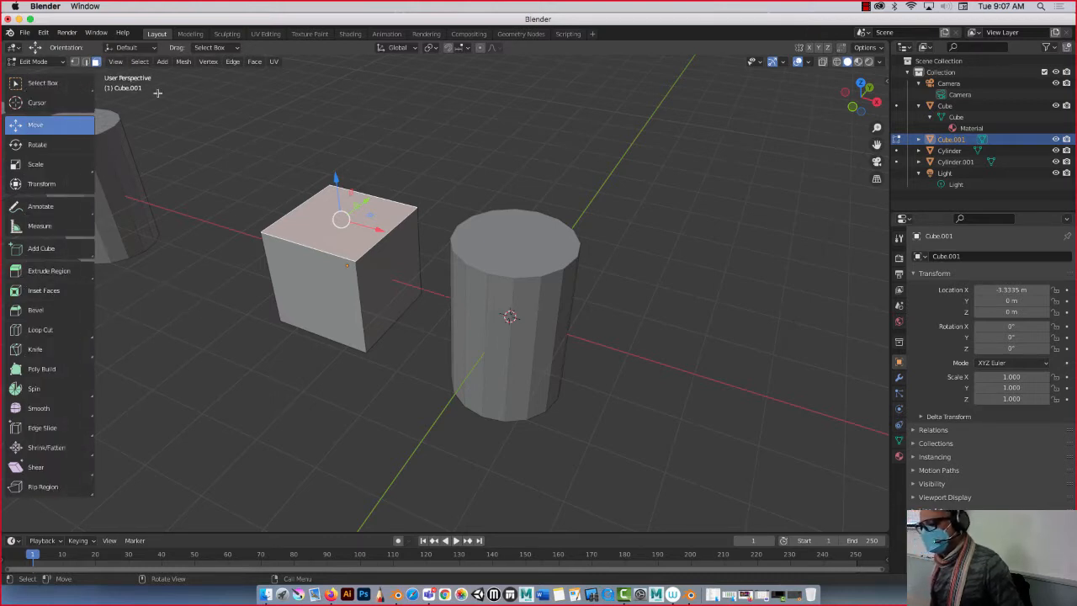
click(39, 292)
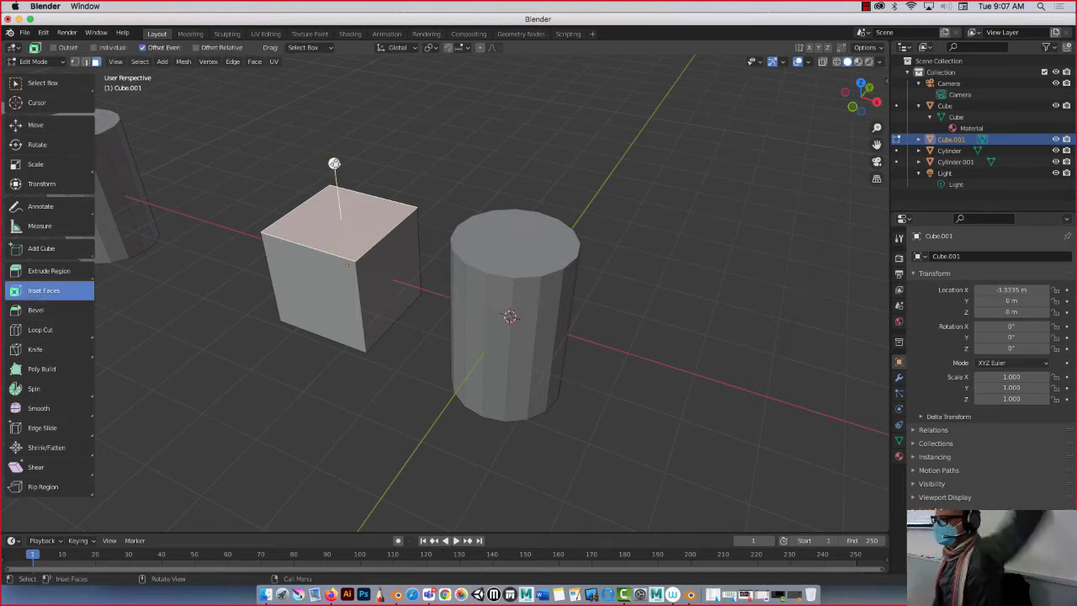
drag(333, 162, 330, 176)
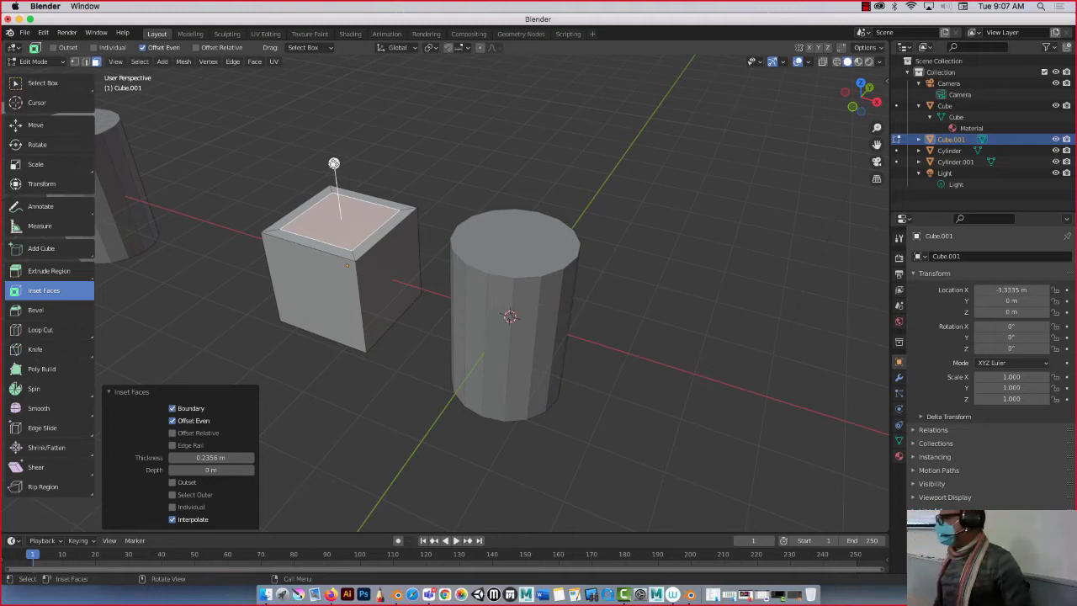
mouse_move(334, 163)
mouse_down()
mouse_move(333, 178)
mouse_move(315, 169)
mouse_up()
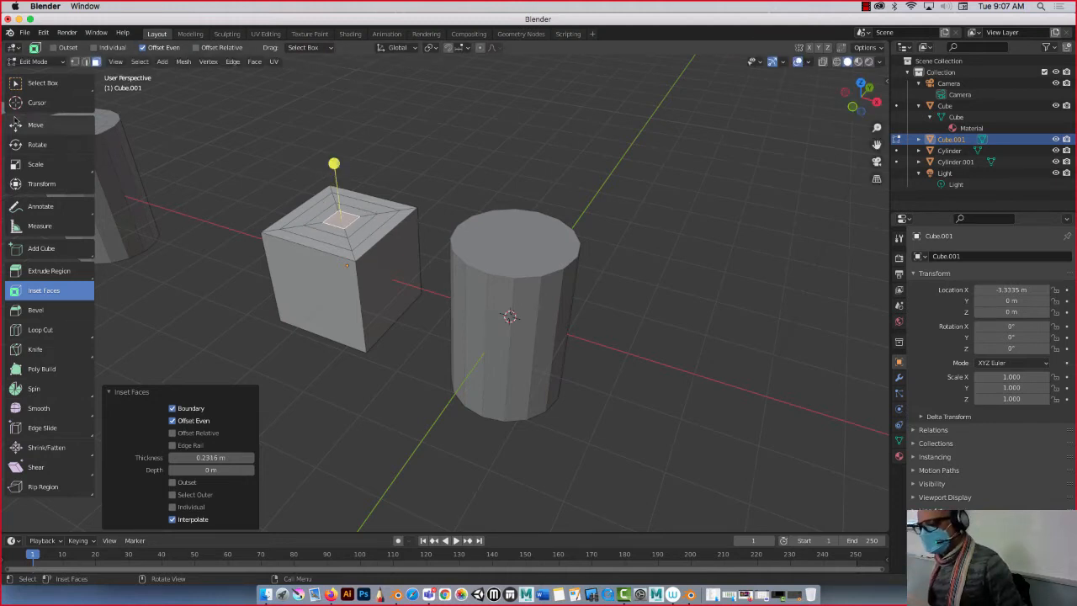
Raise the cube's innermost top face about 1.07 m along Z to form a tapered peak, and return to Object Mode
click(34, 124)
drag(336, 181, 339, 126)
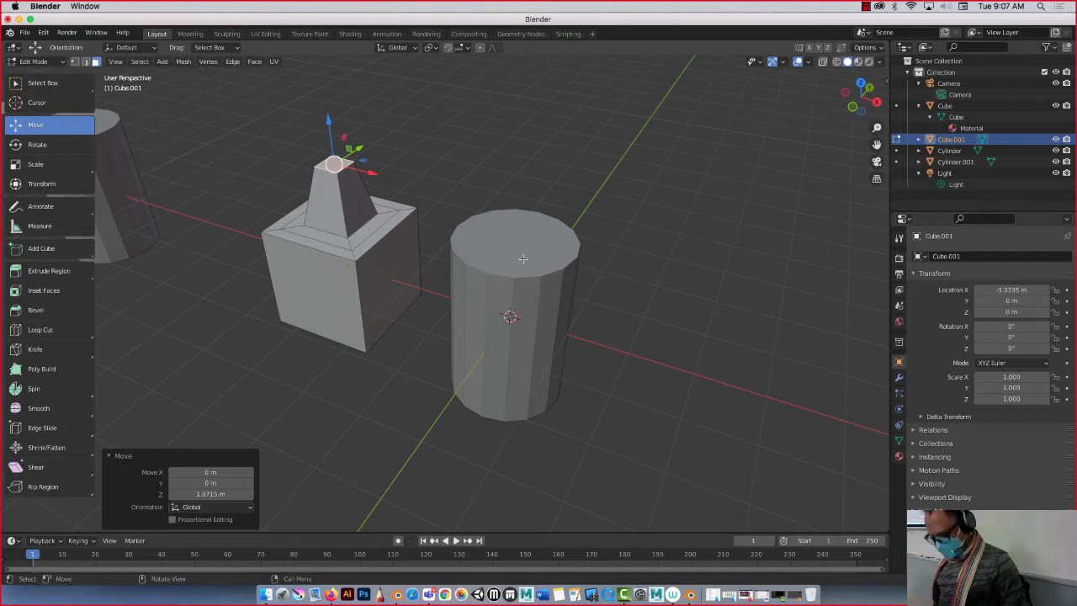
key(Tab)
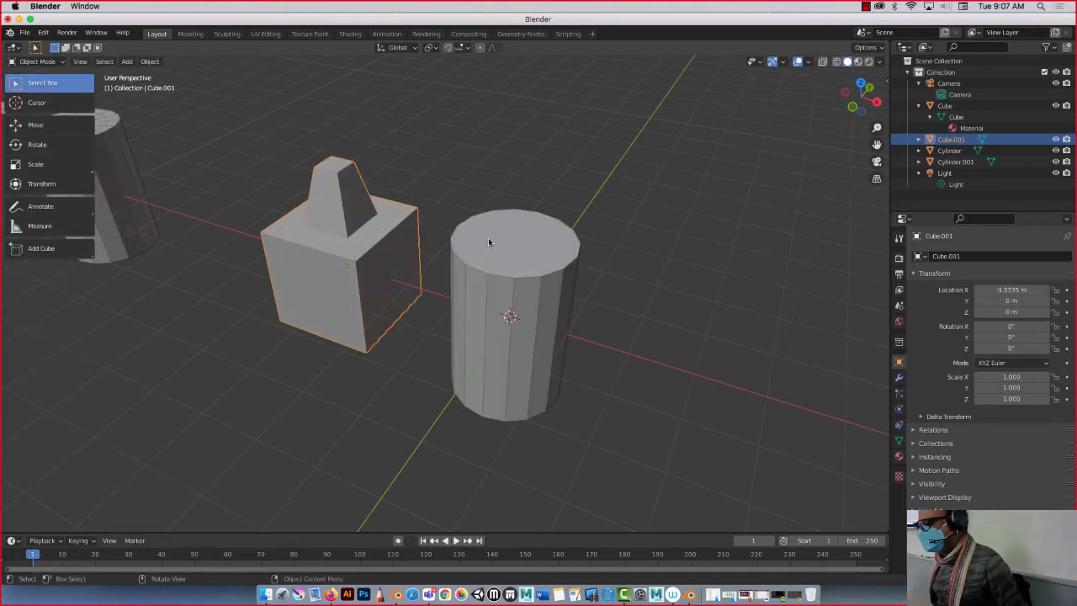
Show wireframe lines on the objects, enter Edit Mode on the new cylinder, and select only its top face
click(491, 244)
click(806, 63)
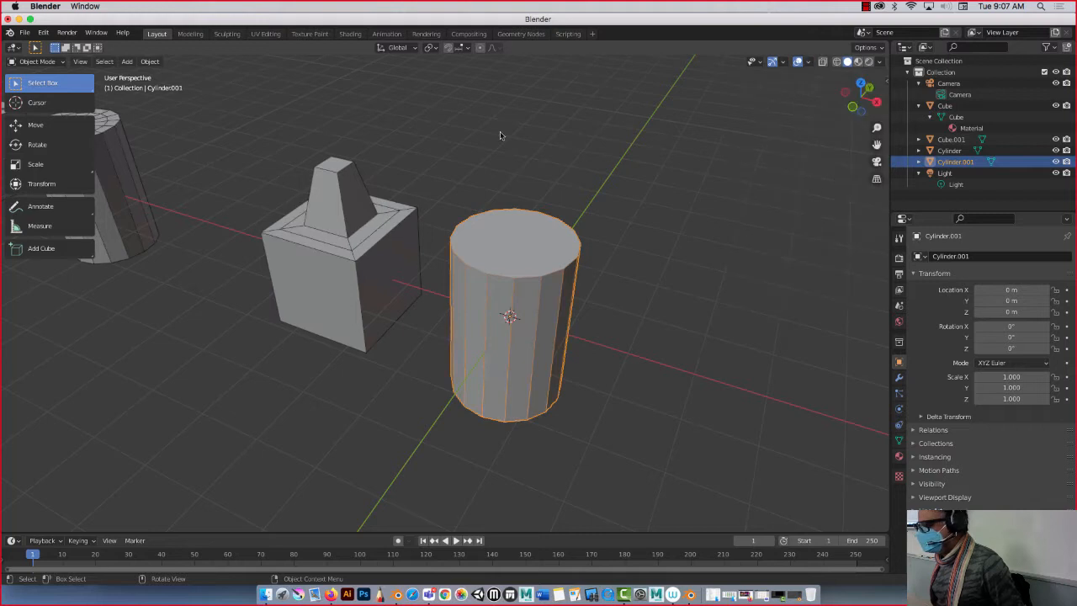
key(alt+a)
click(495, 233)
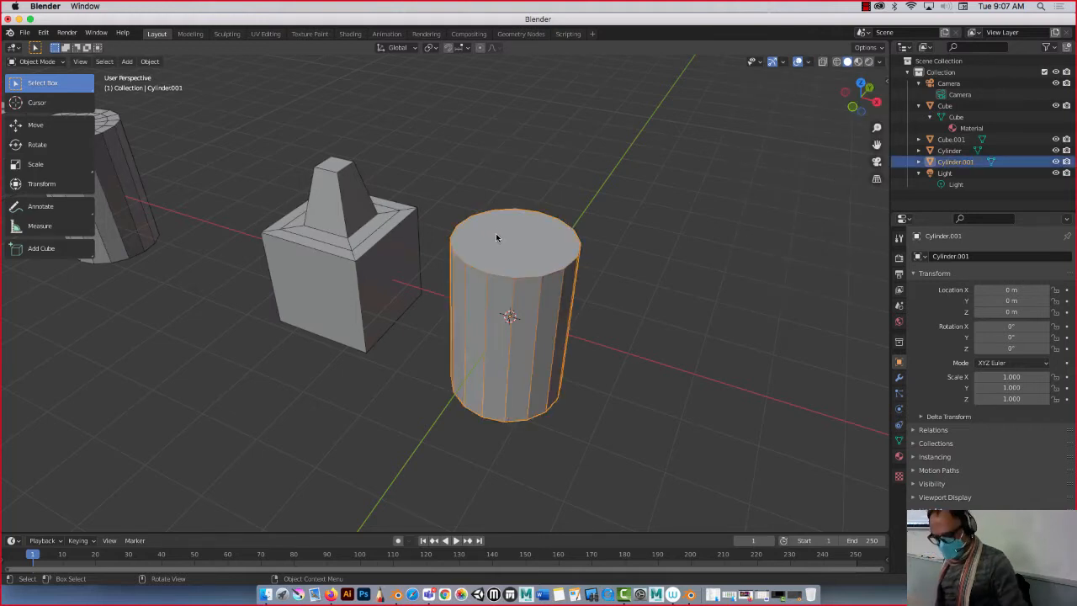
key(Tab)
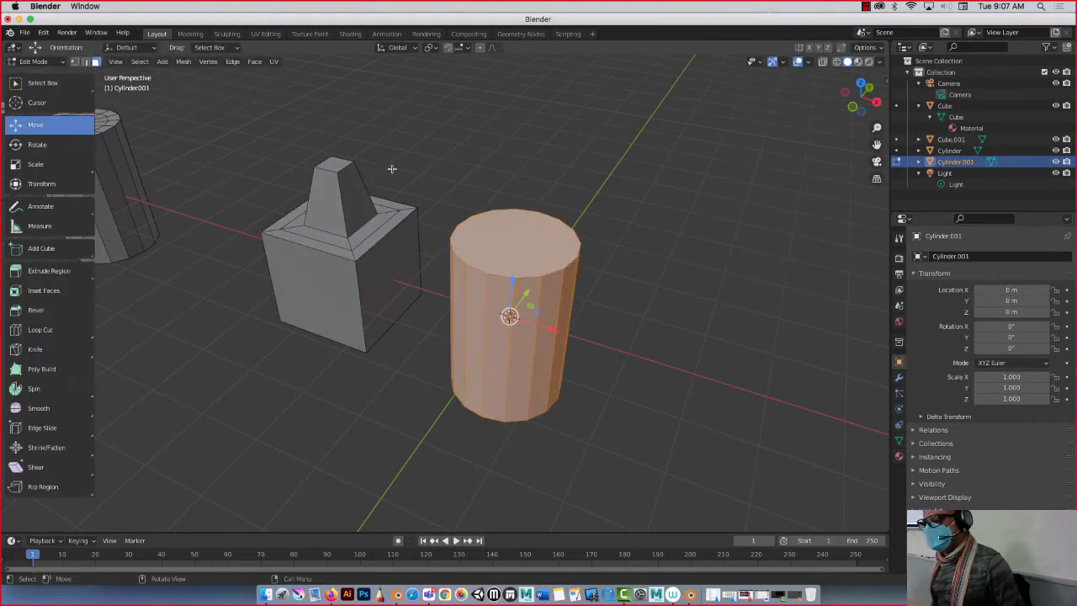
click(540, 239)
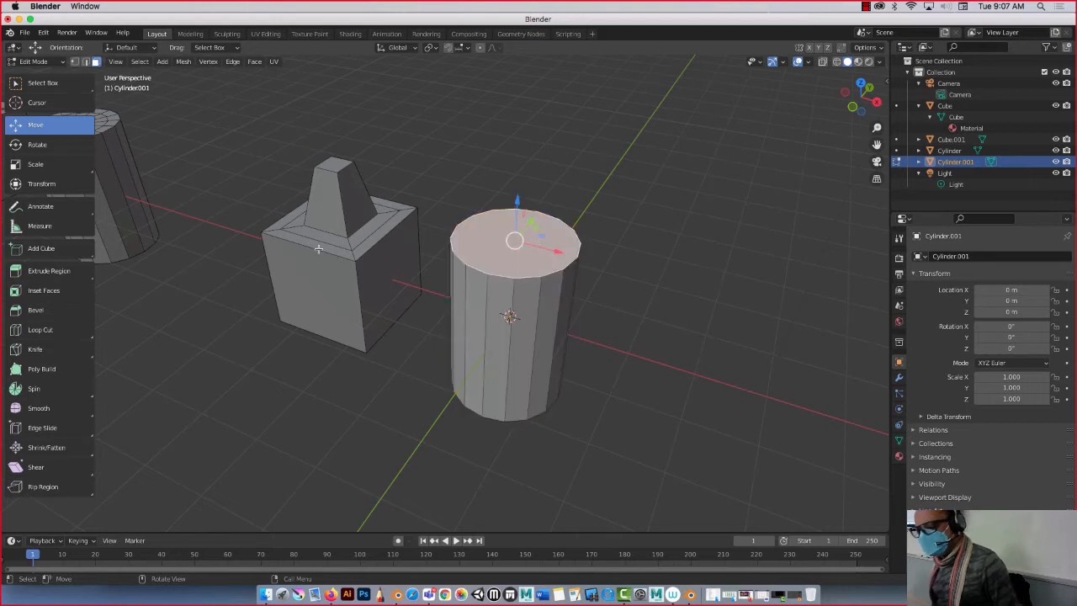
Inset the cylinder's top face twice, by about 0.25 m and about 0.29 m
click(70, 291)
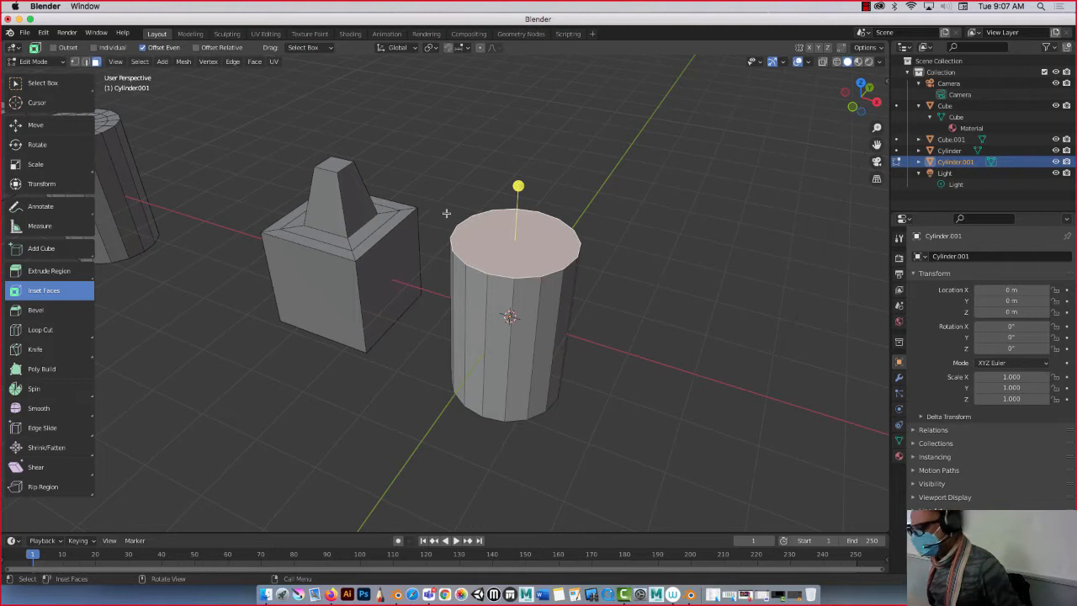
drag(518, 186, 508, 202)
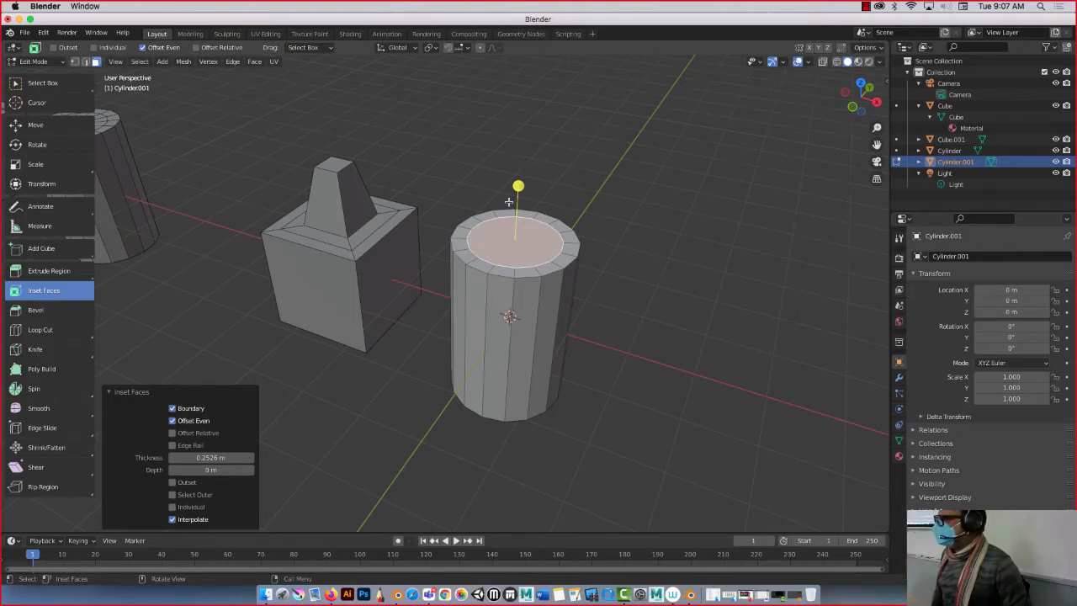
mouse_move(519, 184)
mouse_down()
mouse_move(515, 218)
mouse_move(517, 200)
mouse_up()
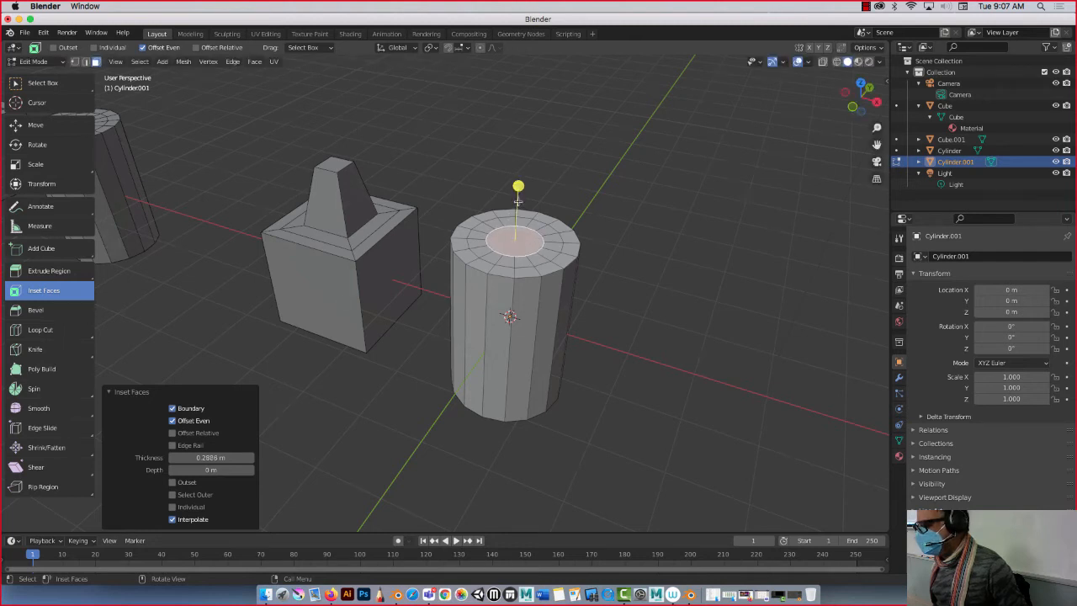
Select the outermost ring of faces on the cylinder's top and extrude it upward about 0.78 m as a rim wall
click(35, 125)
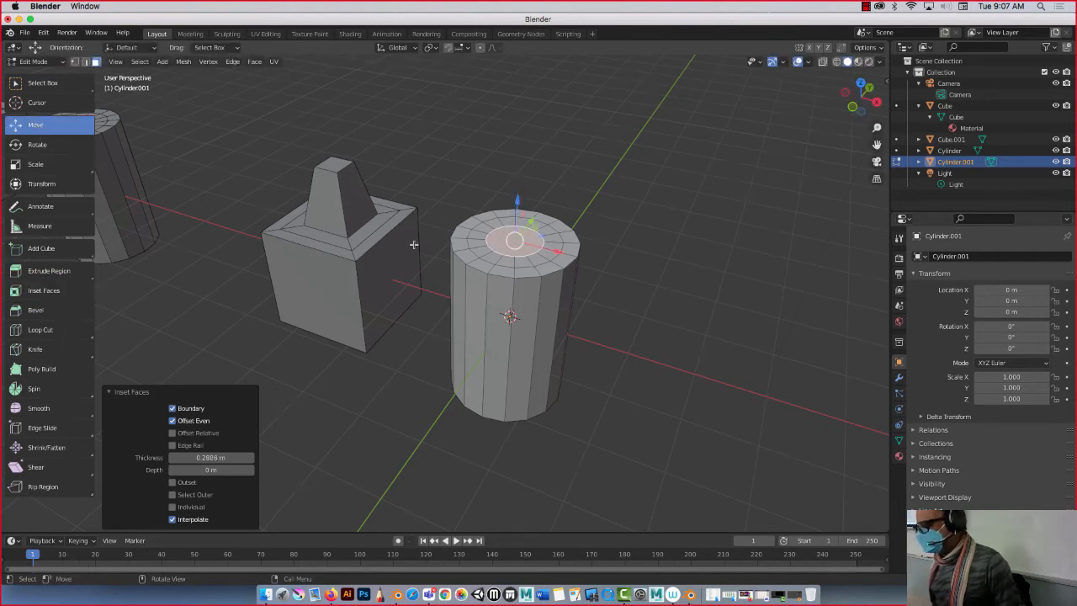
click(459, 243)
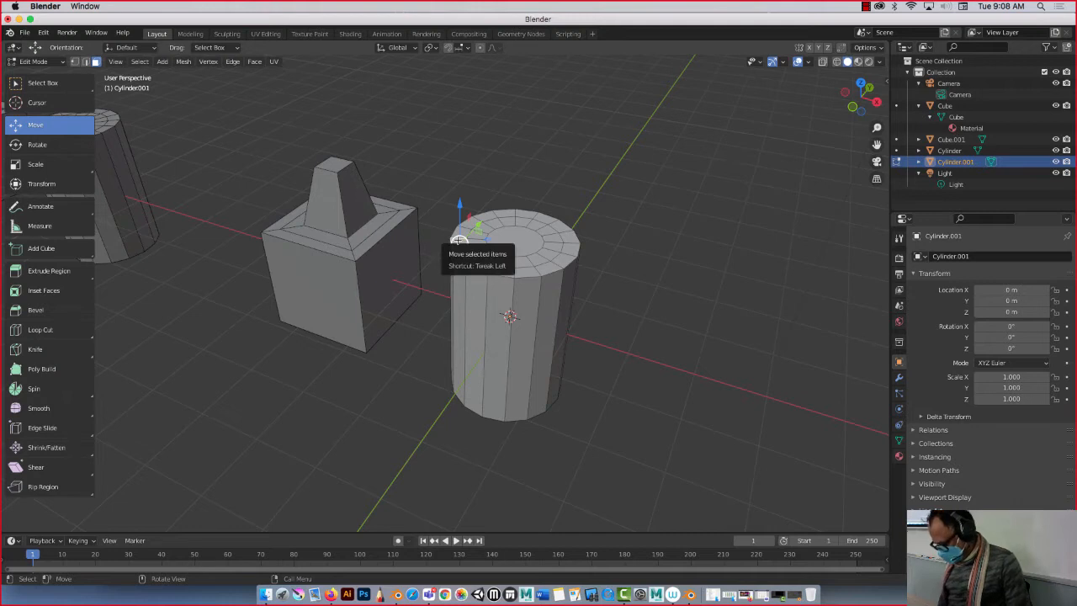
click(422, 191)
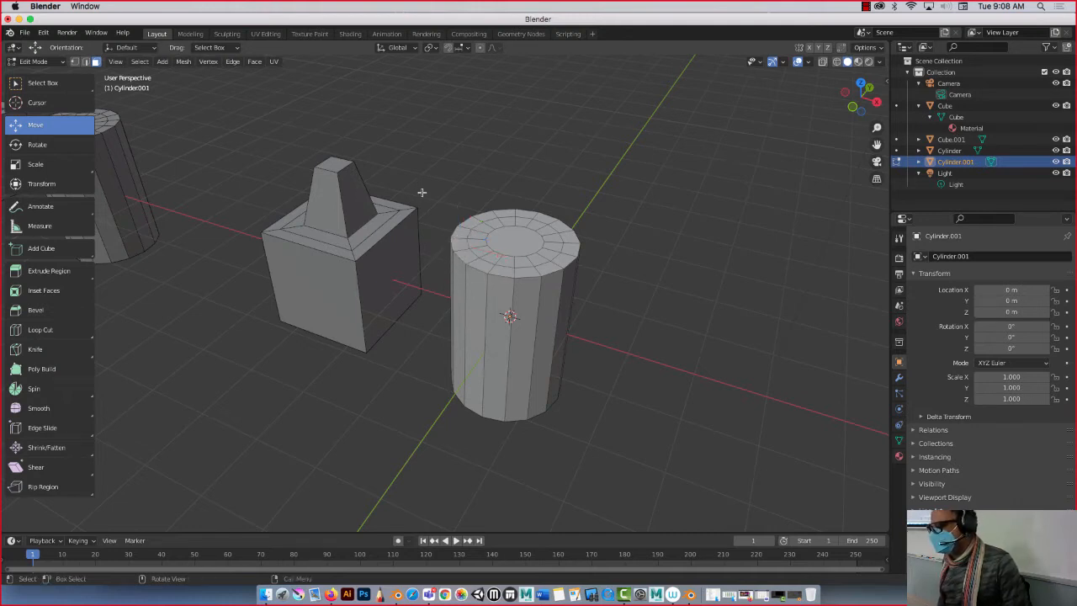
alt+click(472, 261)
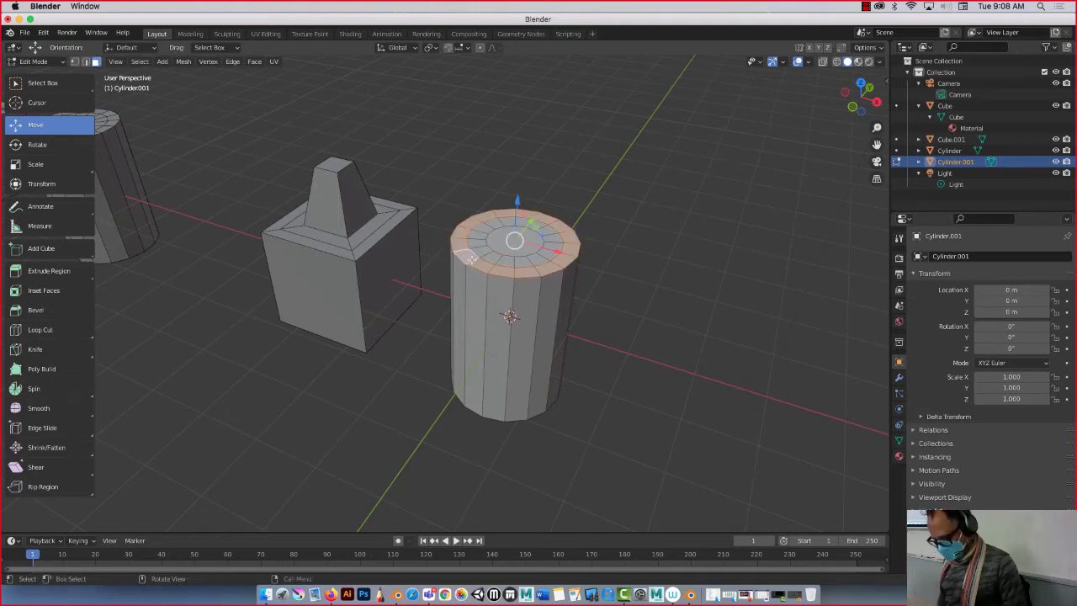
key(e)
click(471, 213)
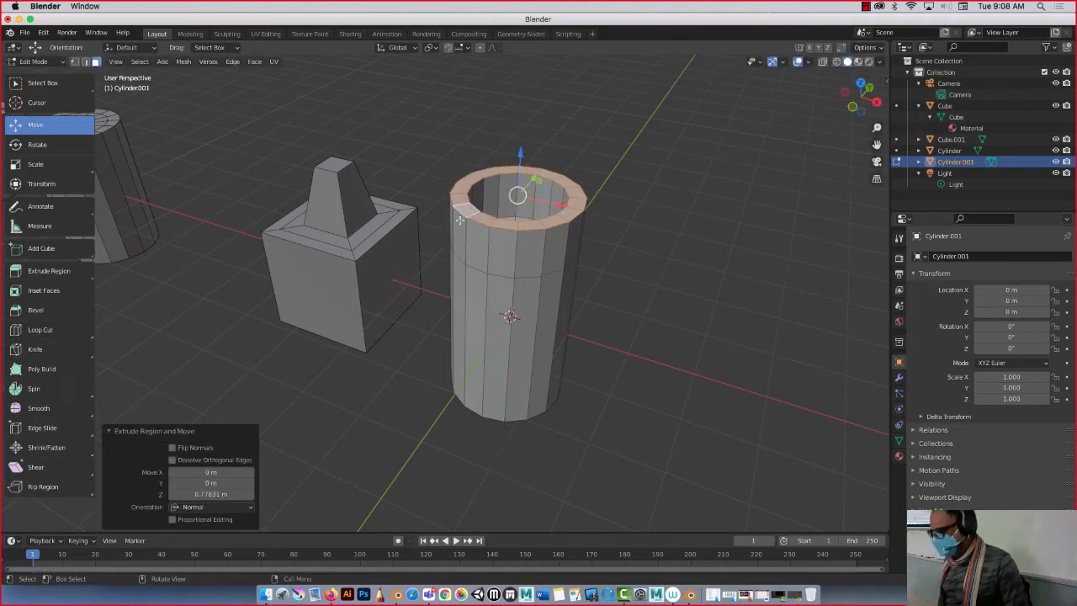
Keep only every other face of the rim selected and extrude these faces upward about 0.72 m as battlements
shift+click(509, 221)
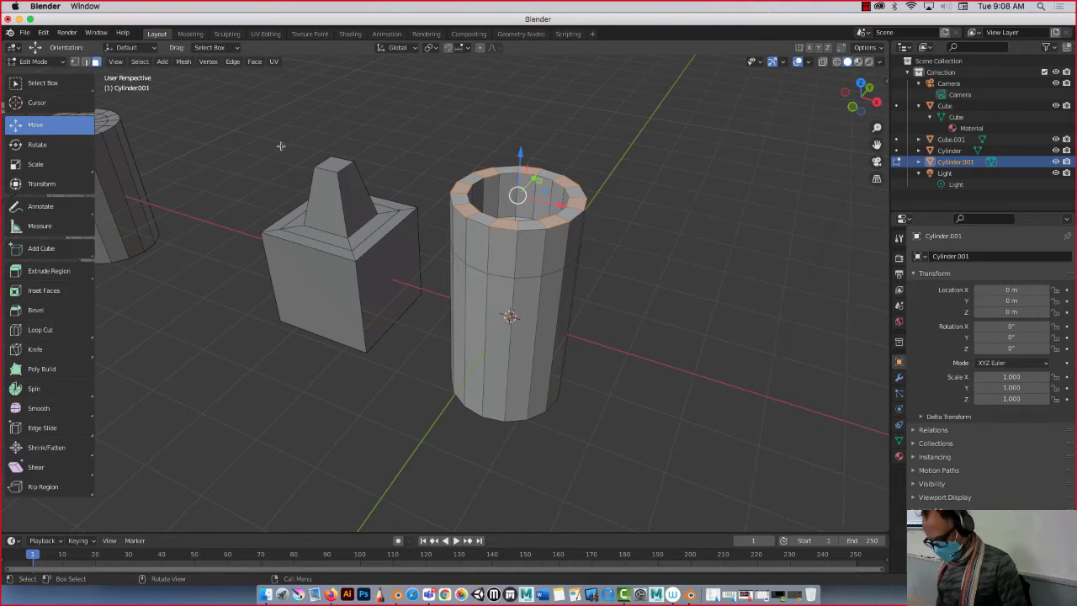
key(e)
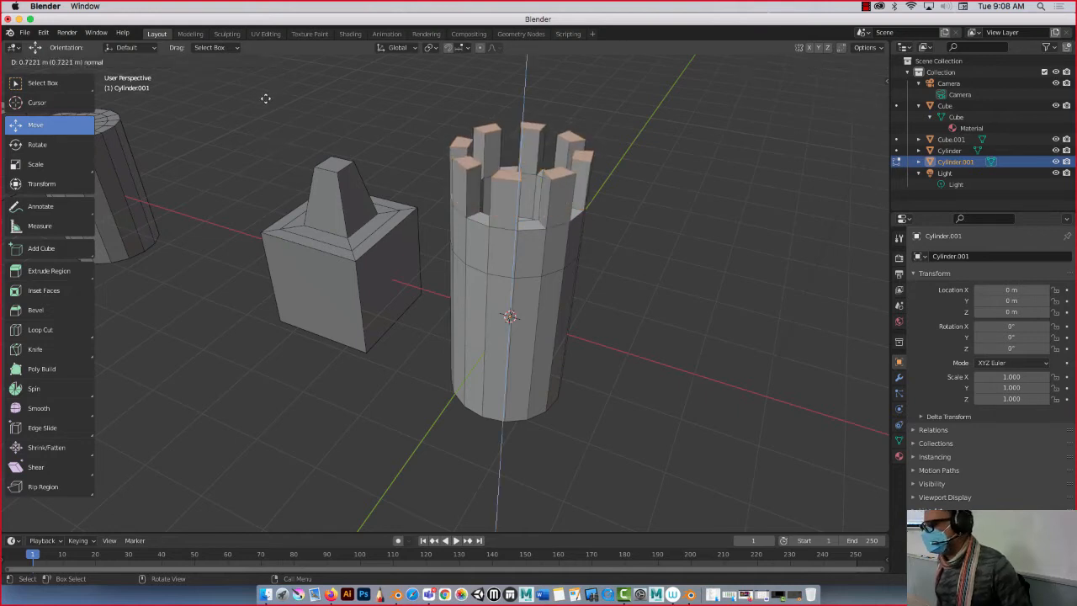
click(265, 98)
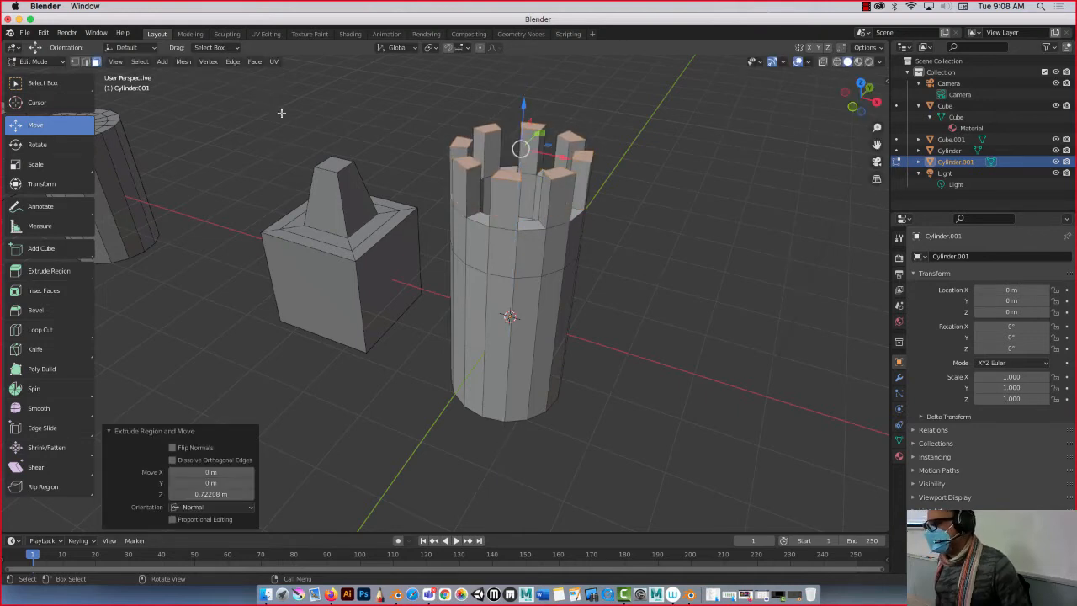
Using edge selection, select the inner rim edges in the gaps between the battlements all around the tower and lower them slightly along Z
click(85, 63)
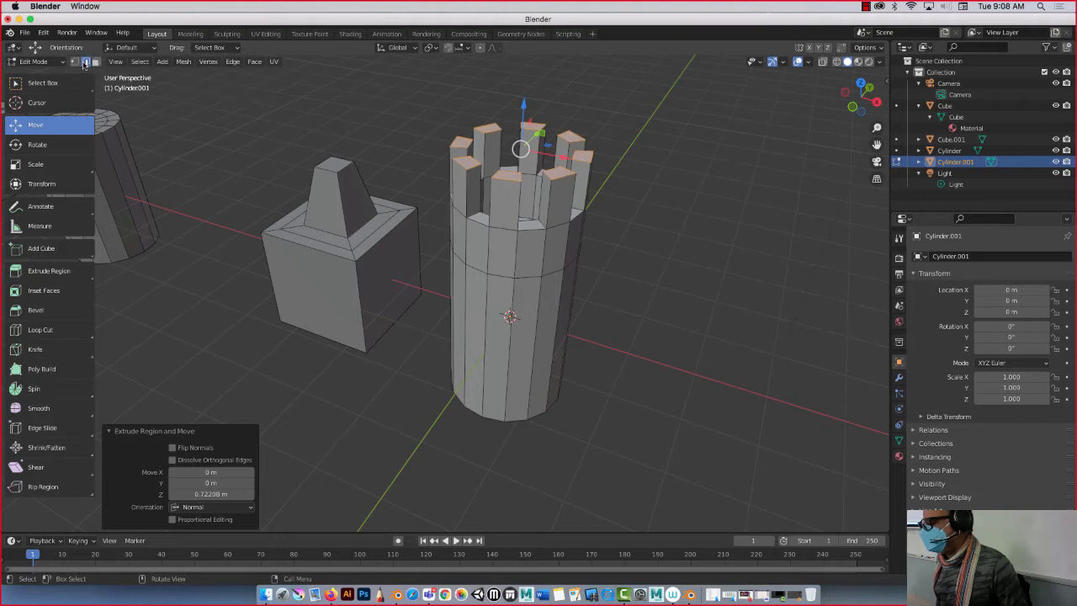
click(473, 216)
middle_drag(476, 225, 486, 206)
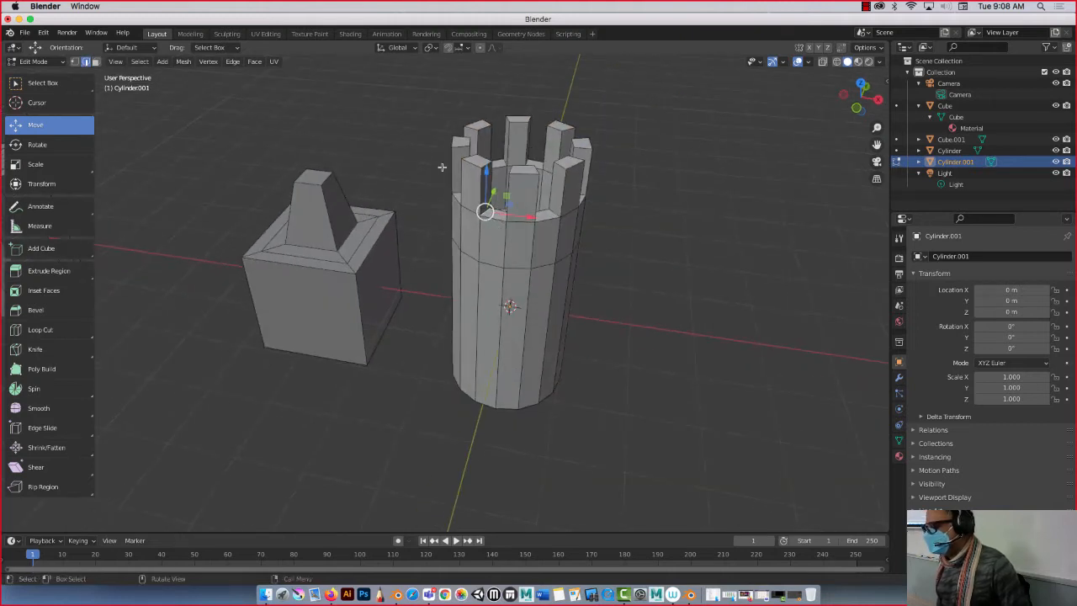
click(501, 212)
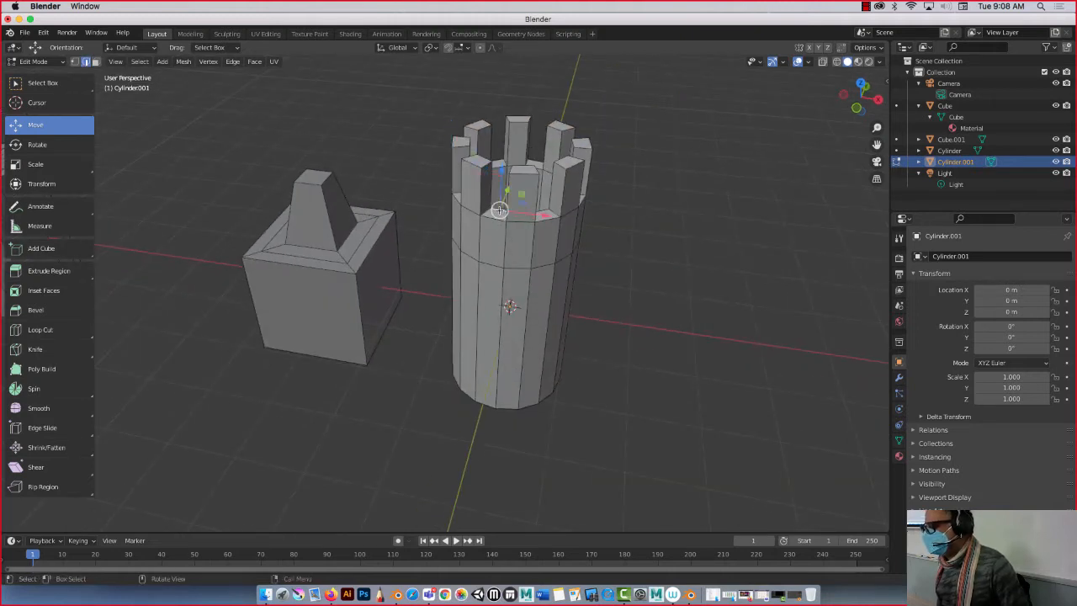
shift+click(548, 206)
shift+click(508, 166)
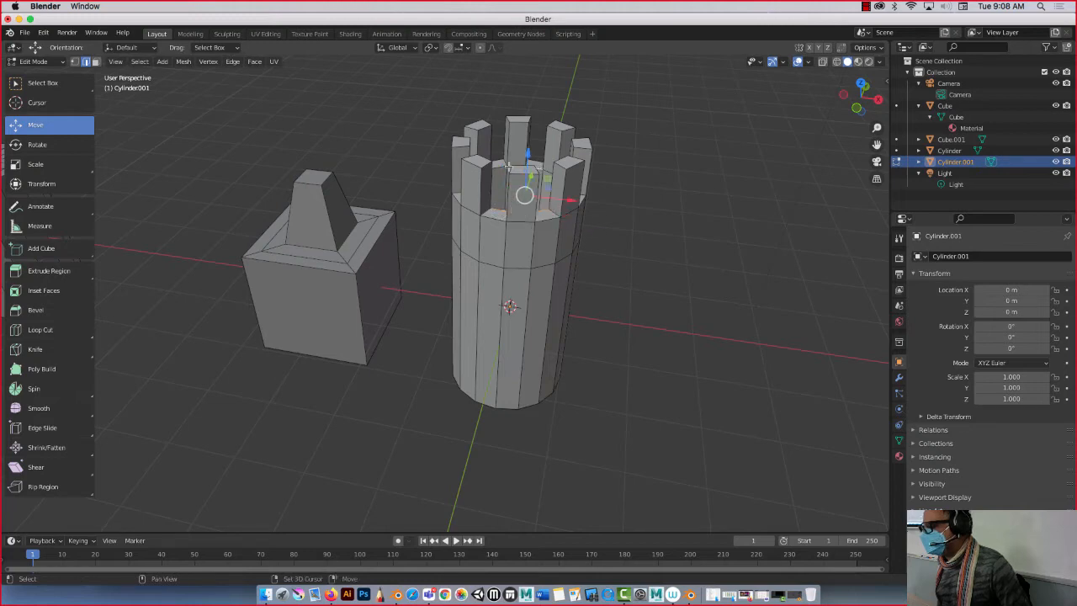
middle_drag(438, 170, 334, 164)
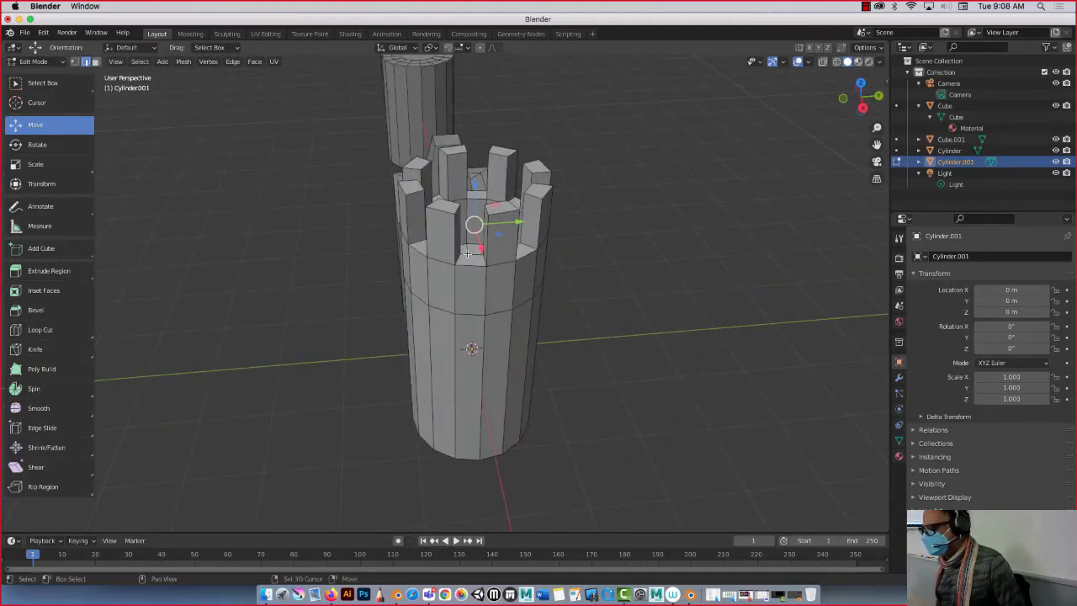
middle_drag(467, 253, 356, 228)
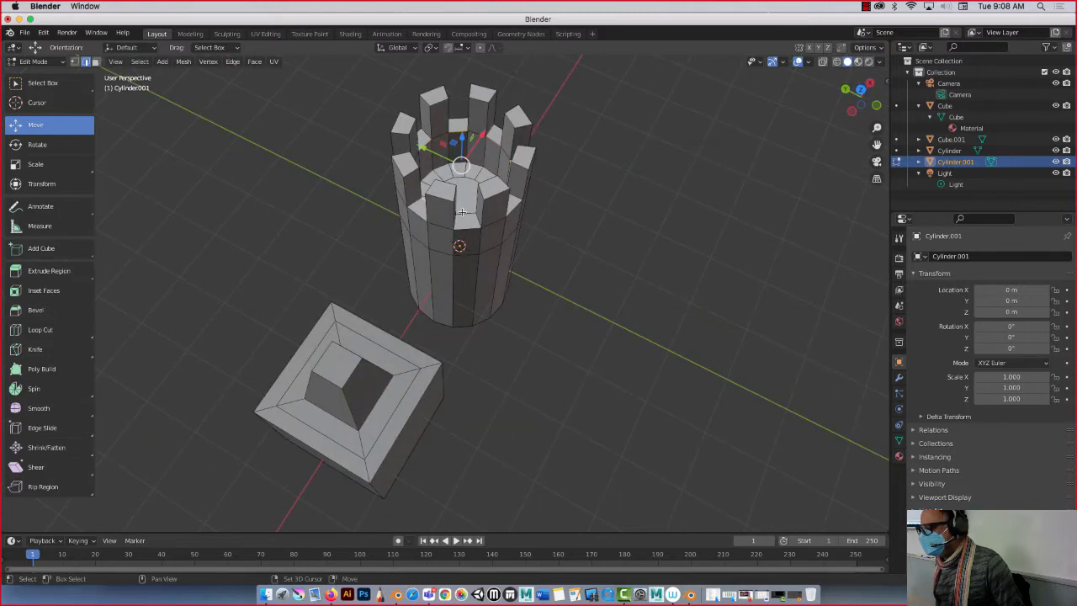
middle_drag(461, 213, 478, 145)
drag(461, 118, 461, 127)
Select the outer top edges of all the battlements and move them down about 0.27 m along Z to slope their tops
click(488, 132)
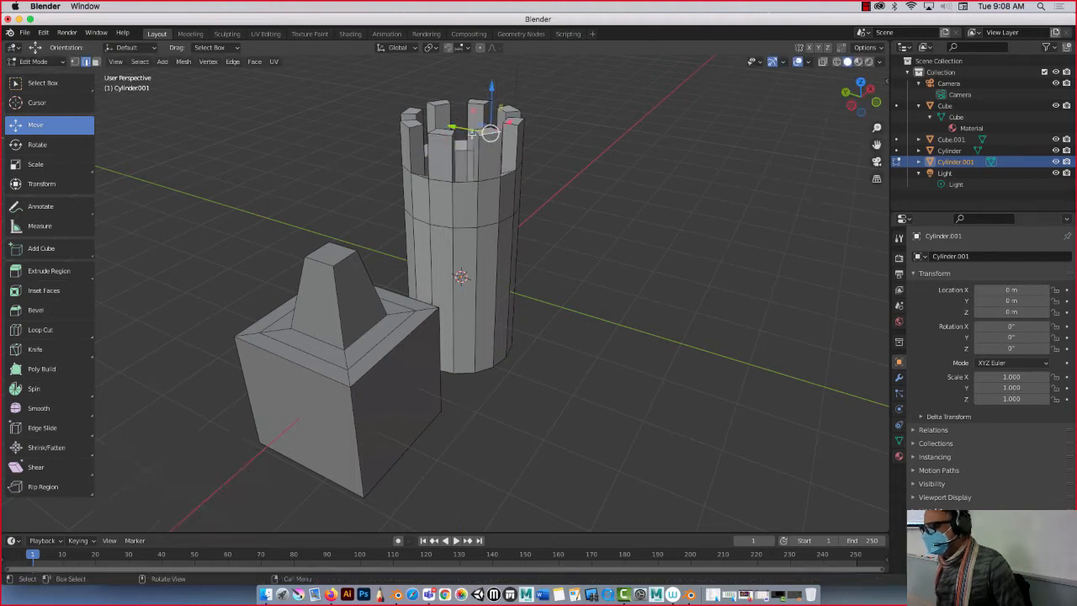
shift+click(433, 133)
shift+click(401, 112)
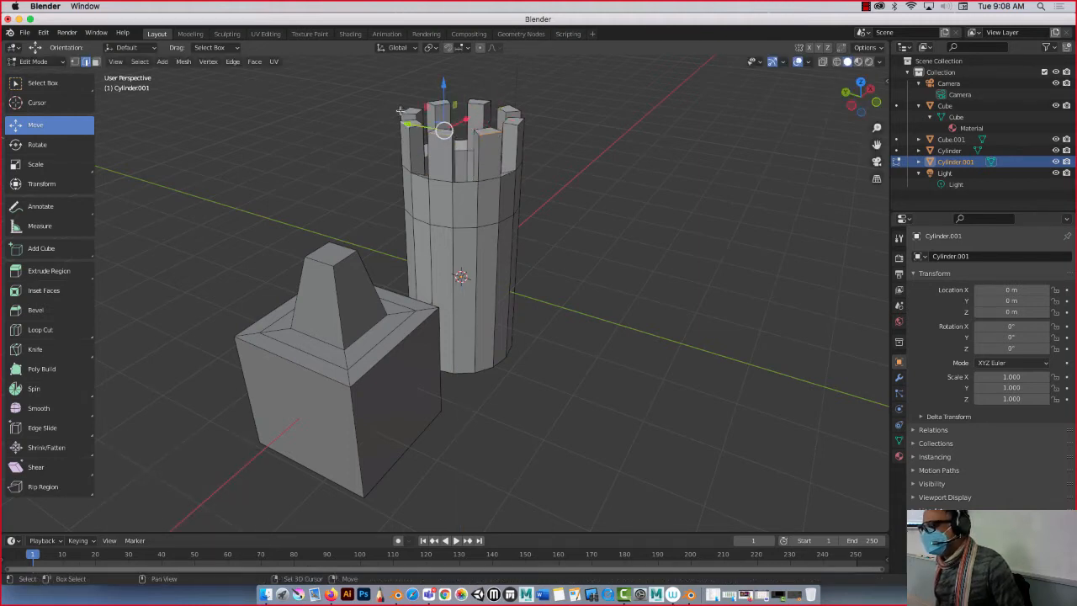
shift+click(439, 97)
shift+click(437, 99)
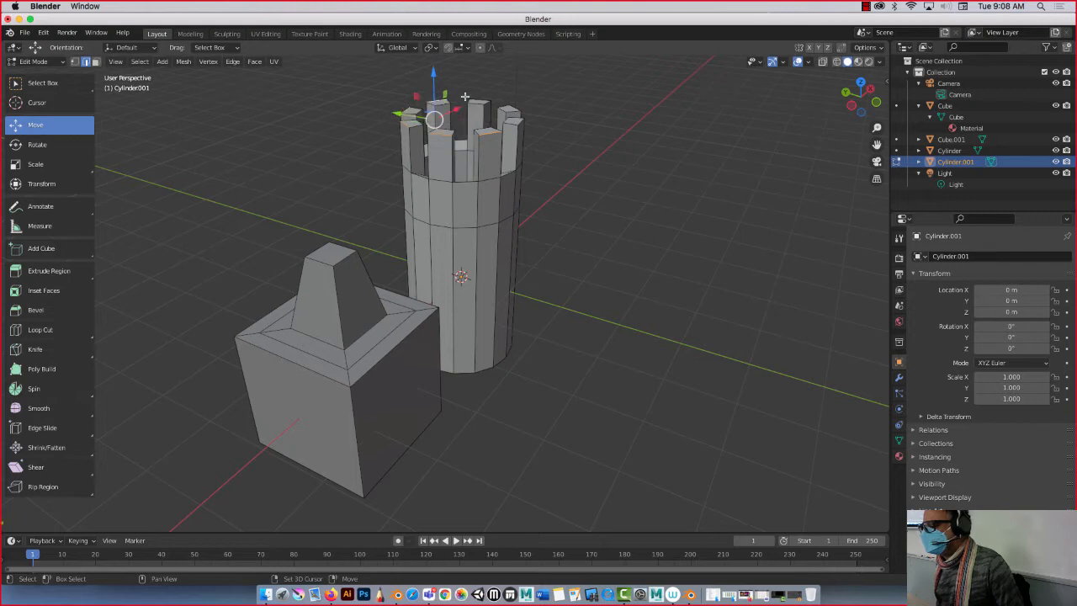
shift+click(485, 99)
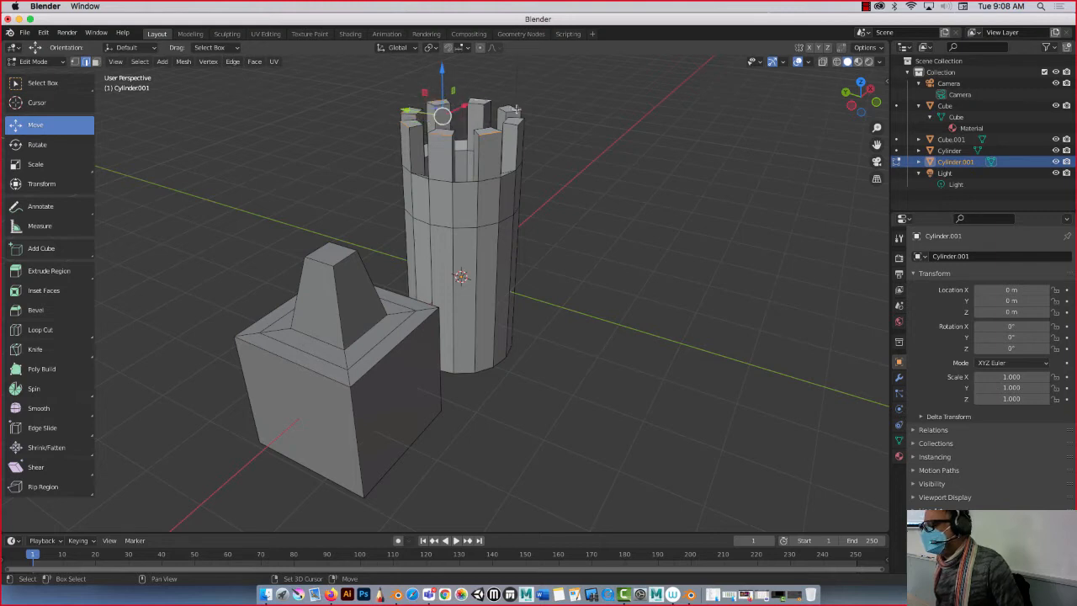
shift+click(516, 110)
shift+click(480, 101)
drag(460, 78, 456, 99)
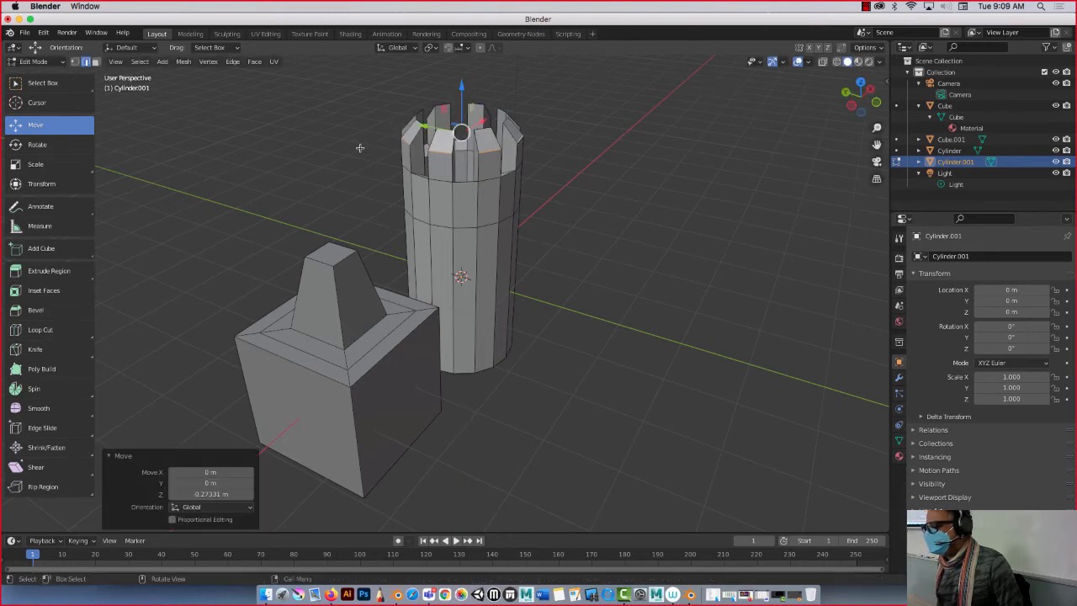
Add three horizontal loop cuts around the tower: near the base, just below the existing upper ring, and midway between those two
middle_drag(360, 144, 298, 127)
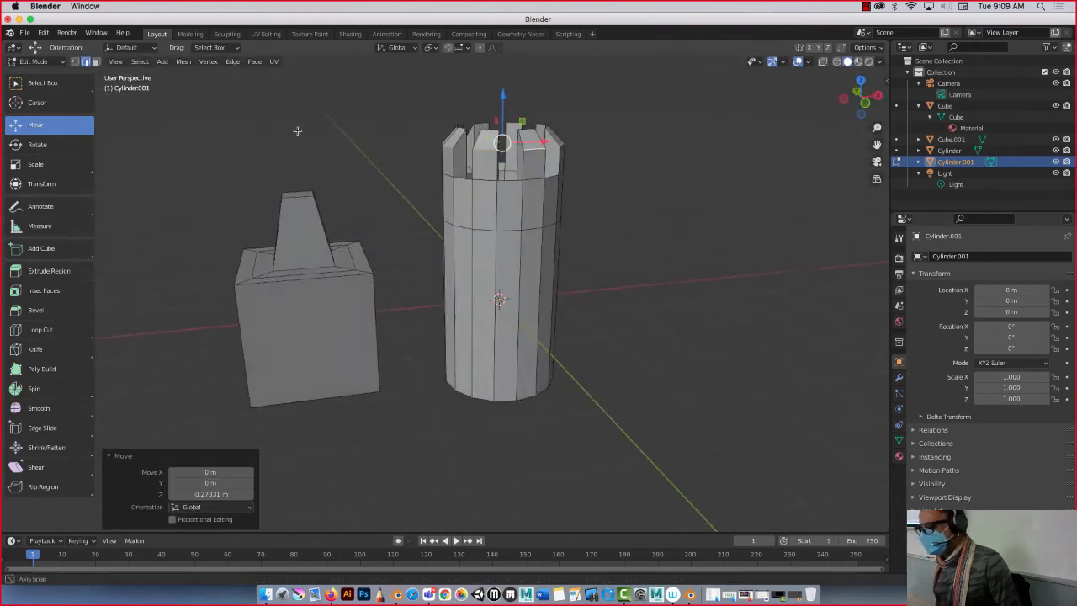
click(37, 332)
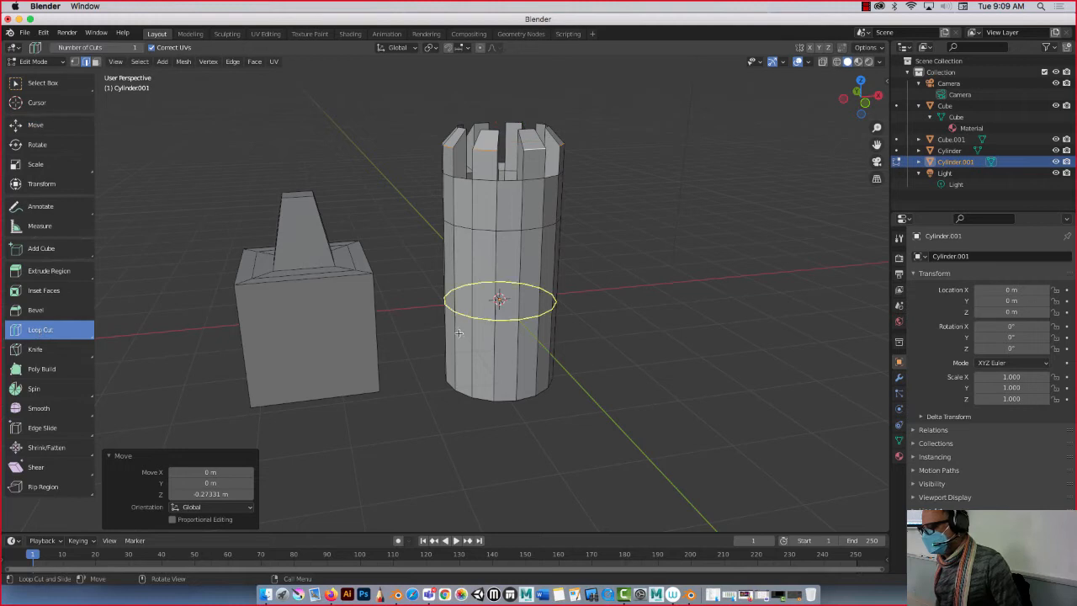
drag(463, 318, 468, 376)
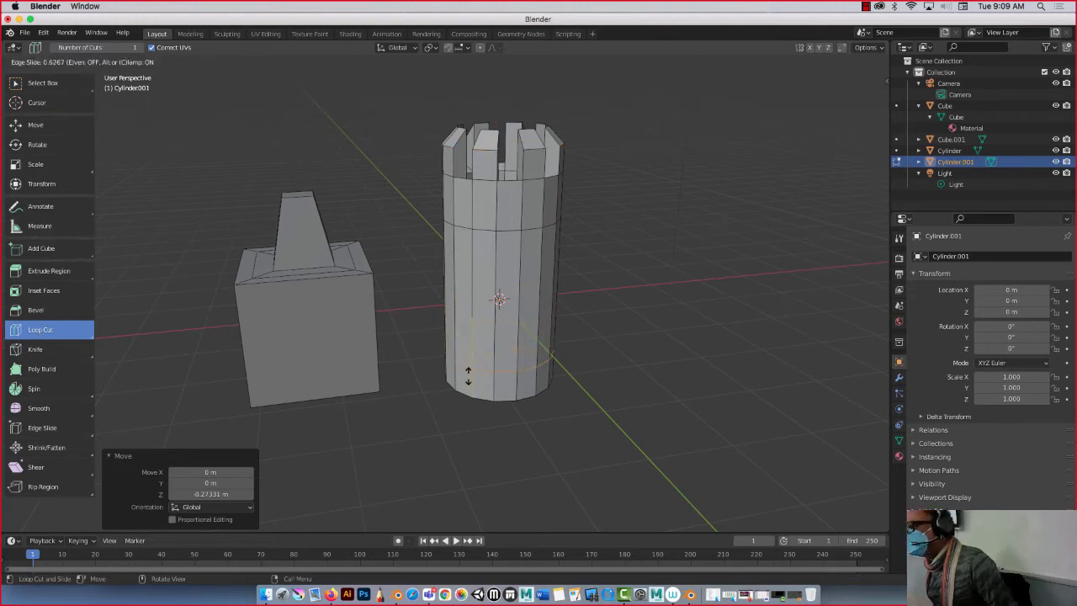
mouse_move(471, 339)
mouse_down()
mouse_move(457, 257)
mouse_move(466, 335)
mouse_up()
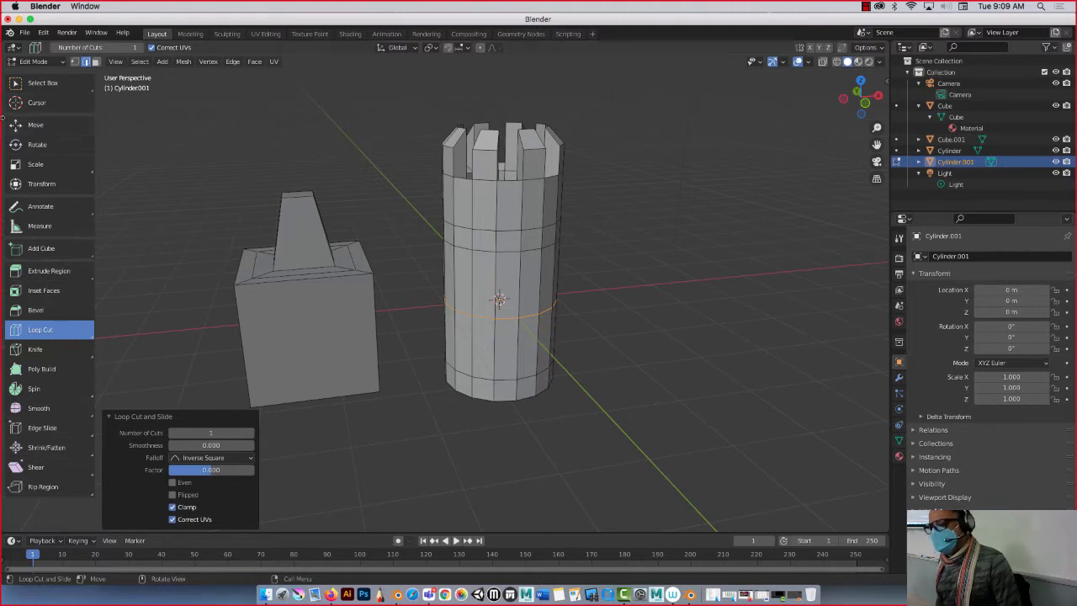
Try to resize the tower's middle edge loop with the Scale tool, and undo the attempt
click(35, 126)
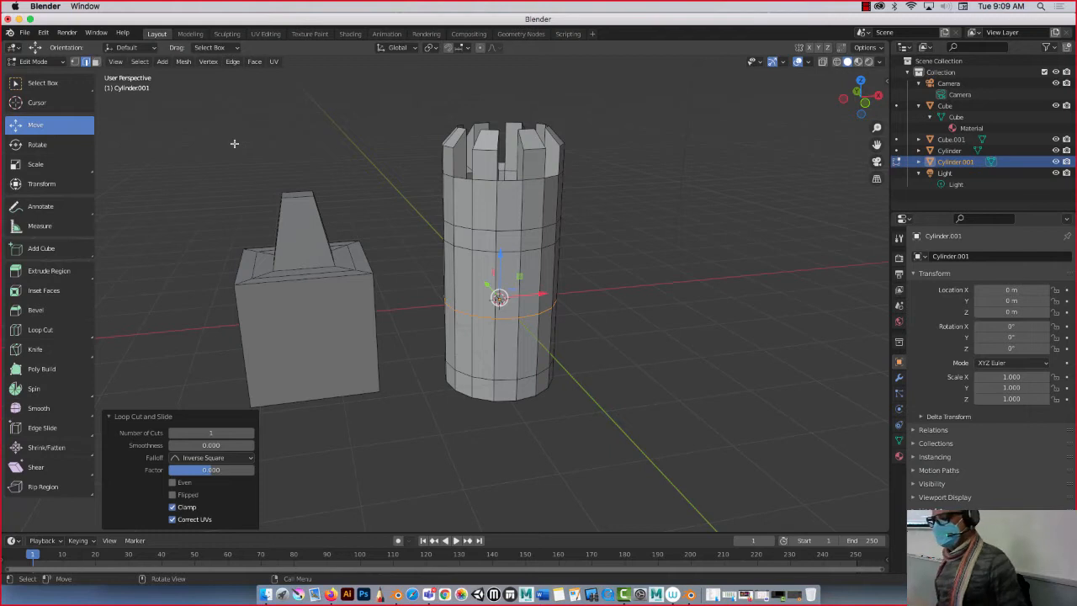
click(55, 166)
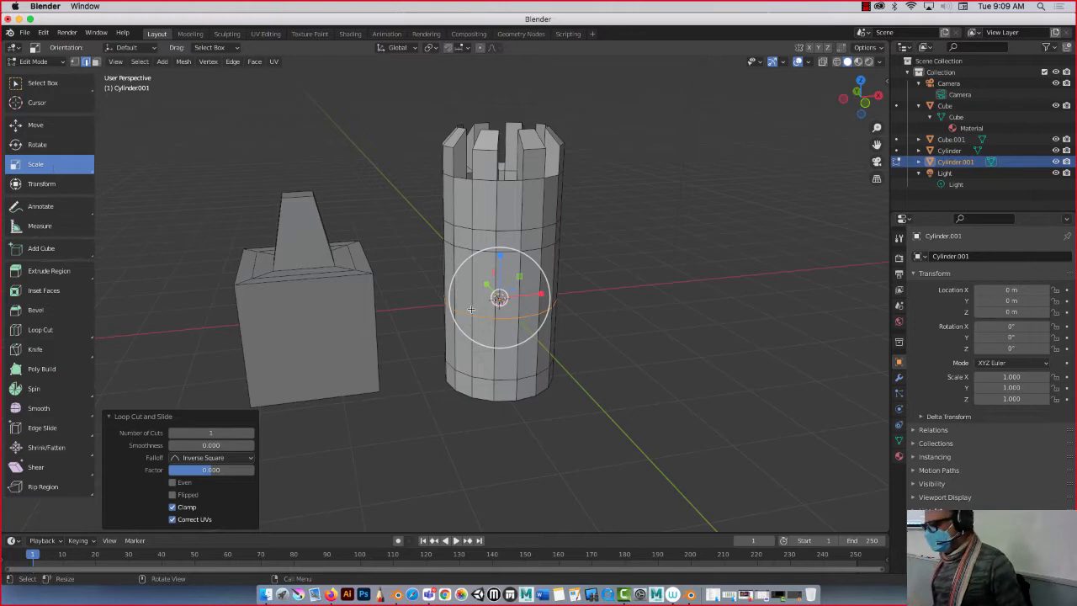
middle_drag(694, 328, 472, 311)
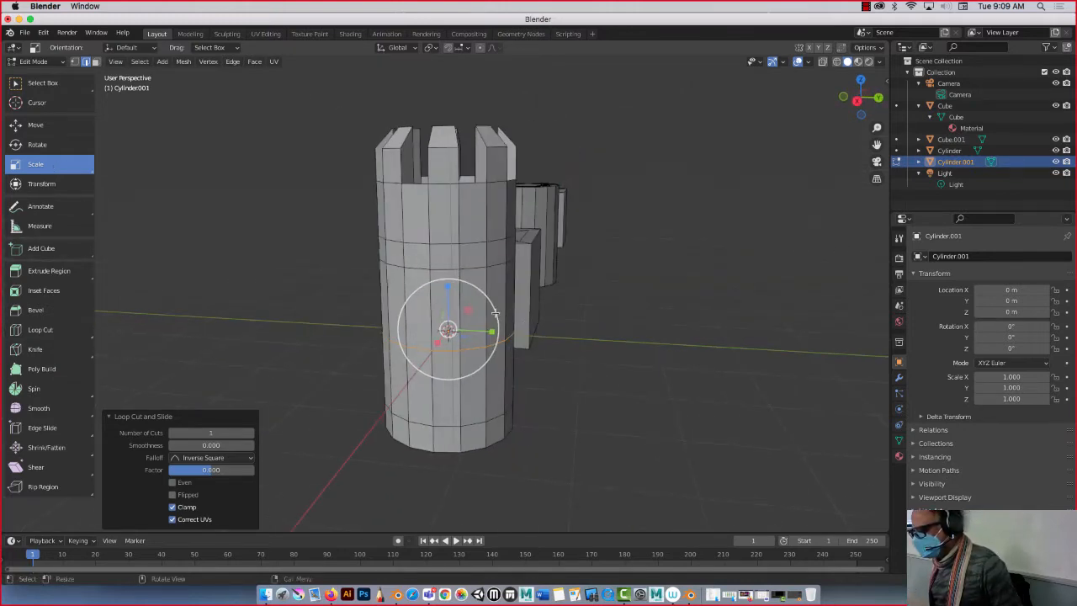
drag(469, 310, 458, 374)
key(ctrl+z)
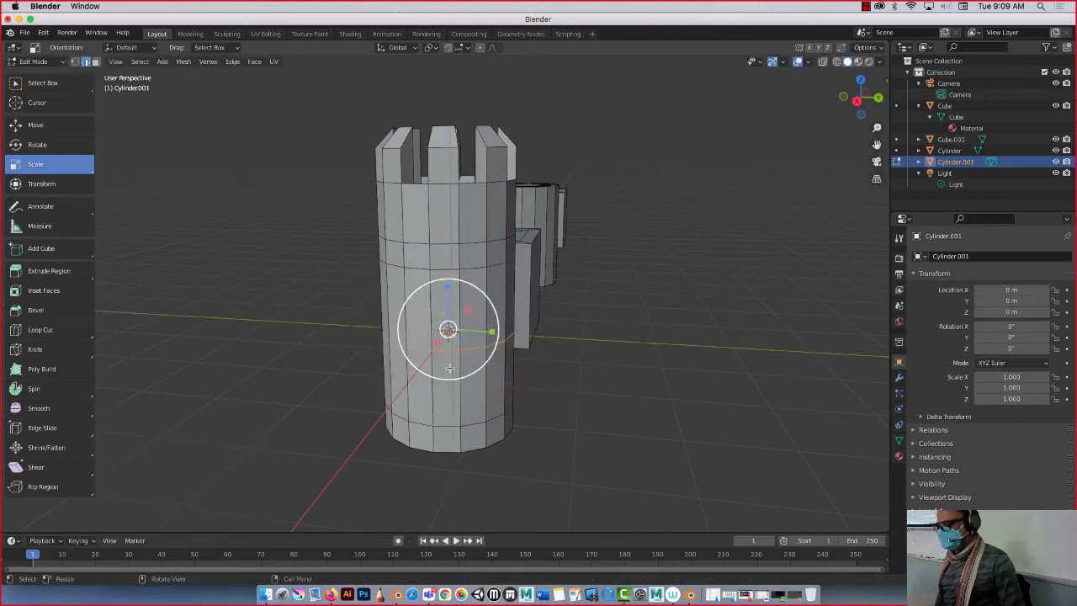
Scale the middle edge loop to about 0.548, and undo both the scaling and that loop cut
click(34, 126)
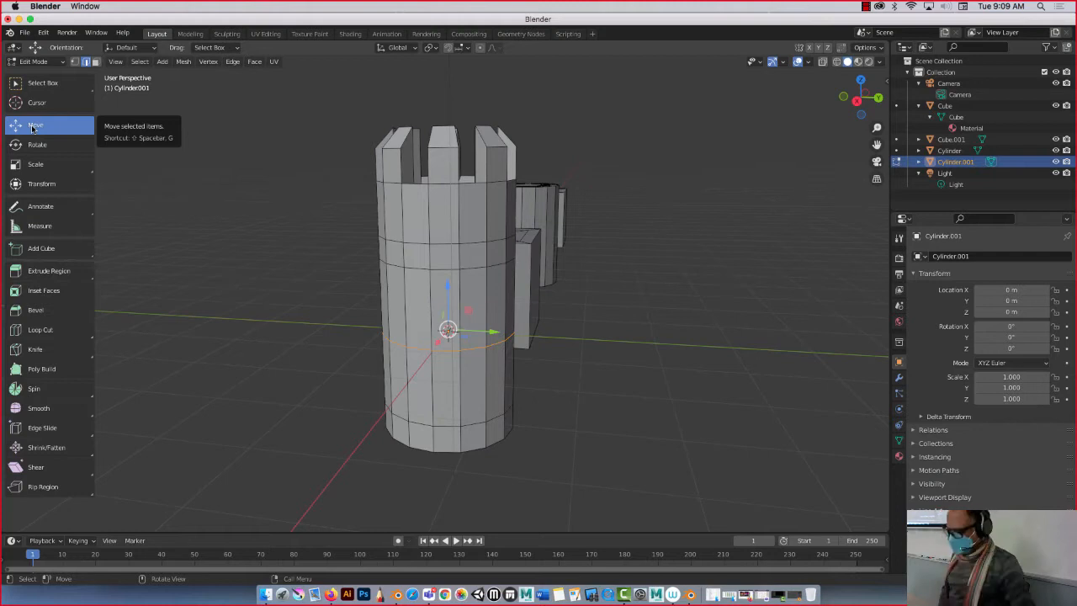
key(s)
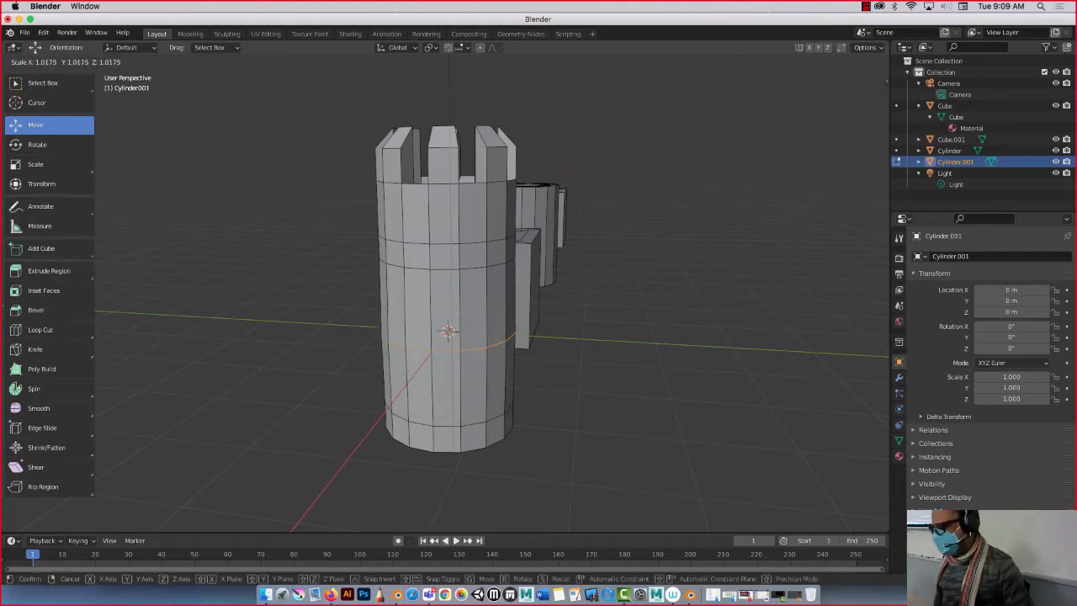
click(320, 239)
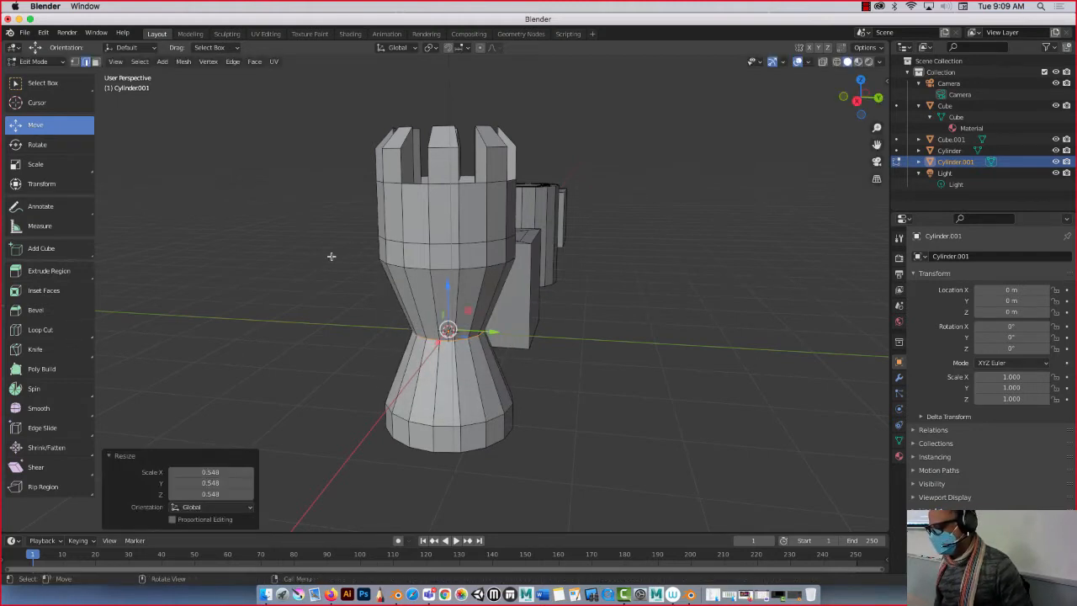
middle_drag(330, 256, 378, 242)
key(ctrl+z)
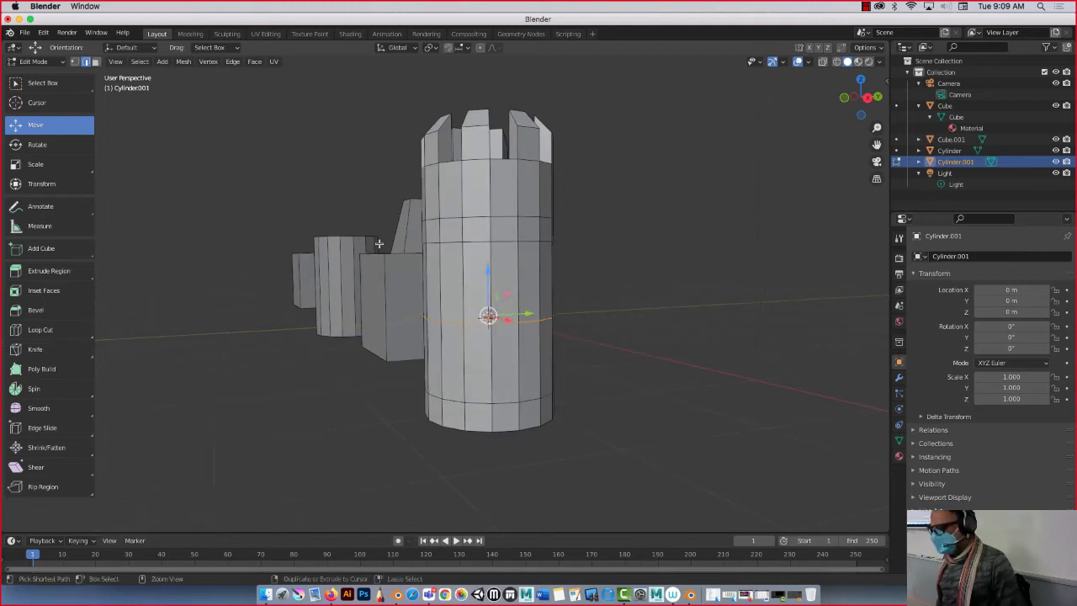
key(ctrl+z)
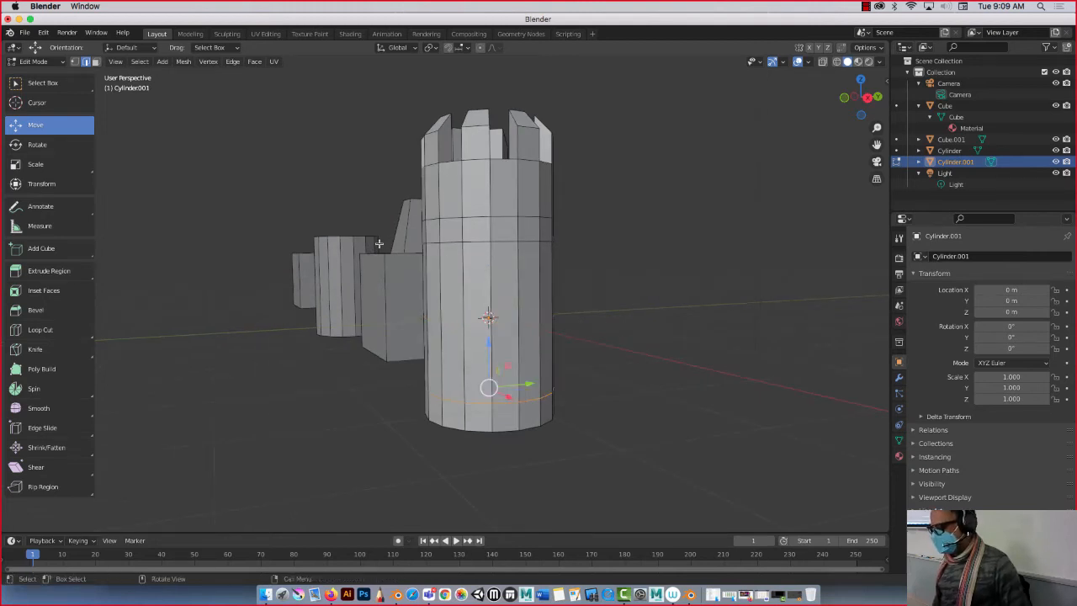
Add a centred loop cut around the middle of the tower and scale it to about 0.562 to form a waist
click(39, 330)
click(425, 327)
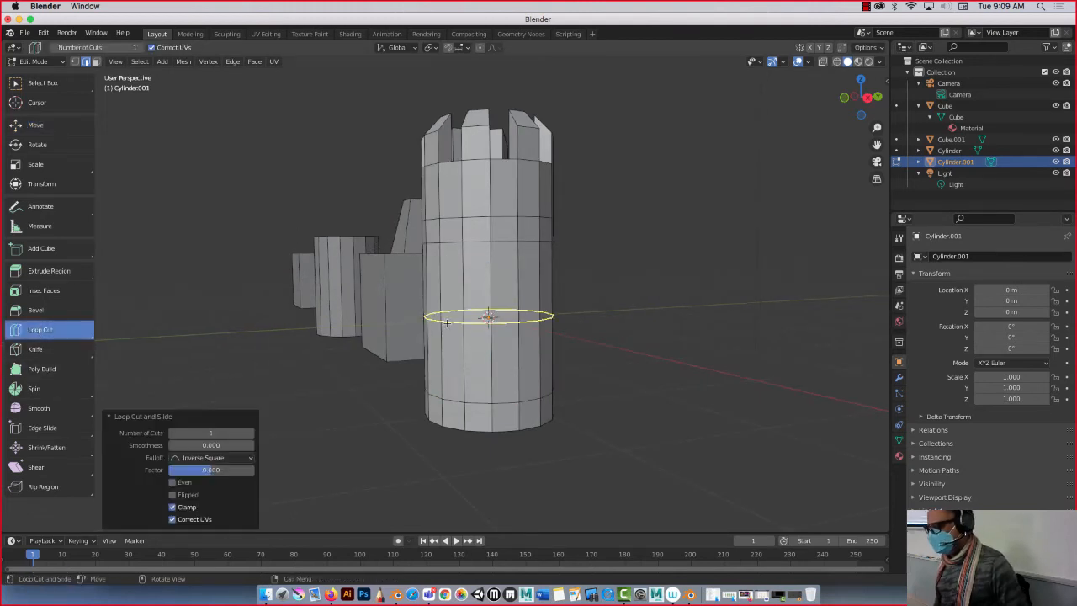
click(52, 126)
key(s)
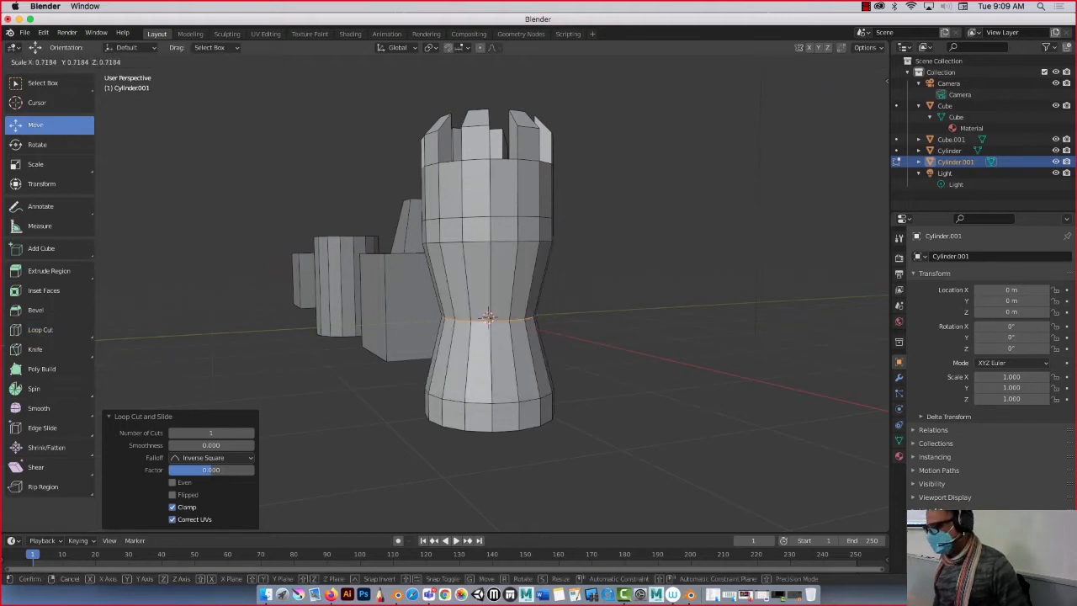
click(487, 316)
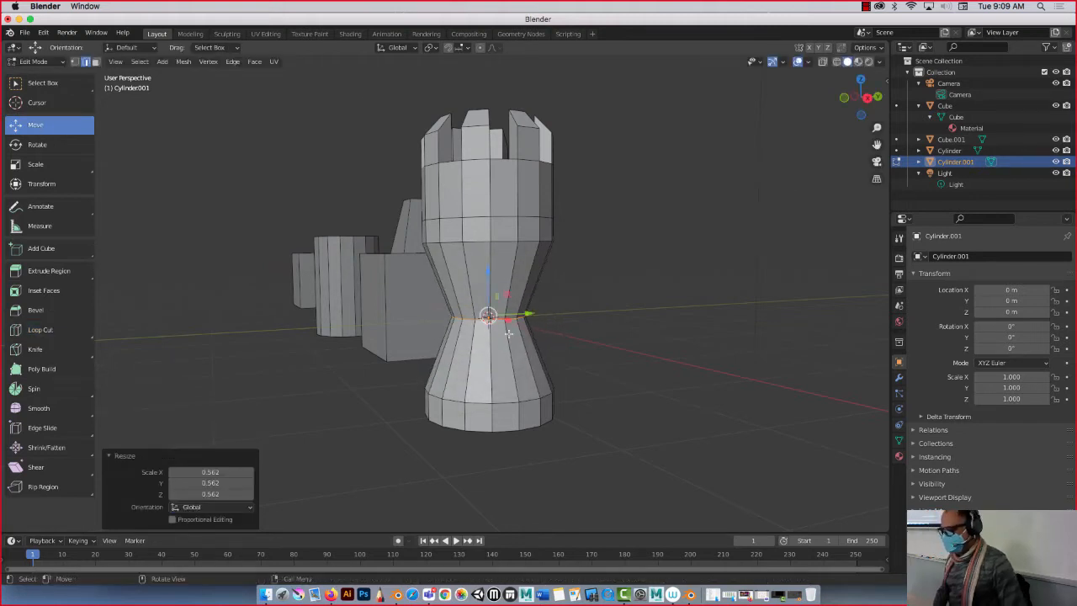
Select the edge loop below the tower's wide upper section and scale it to about 0.565 to form a straight neck
alt+click(469, 242)
key(s)
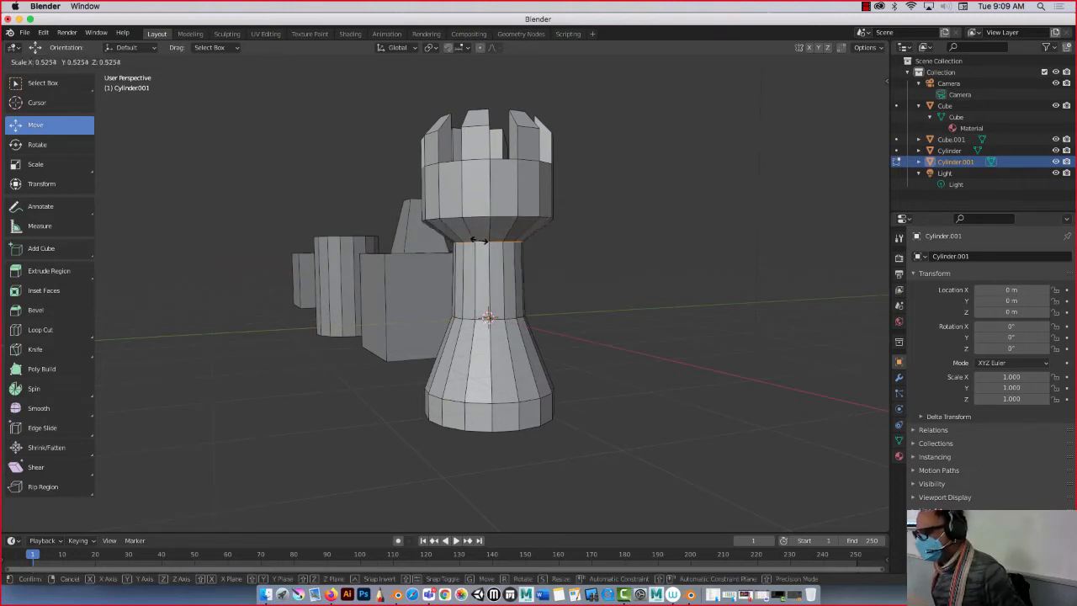
click(477, 239)
middle_drag(485, 241, 353, 244)
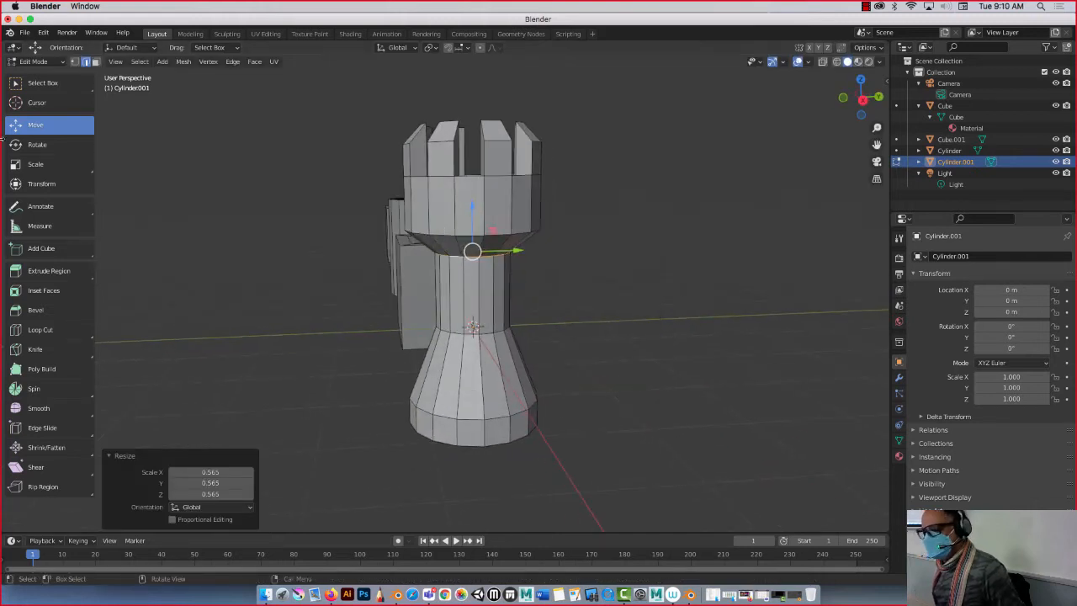
Add loop cuts around the narrow neck, one near its upper end and two near its lower end
click(38, 329)
mouse_move(503, 293)
mouse_down()
mouse_move(494, 267)
mouse_move(495, 311)
mouse_move(494, 295)
mouse_up()
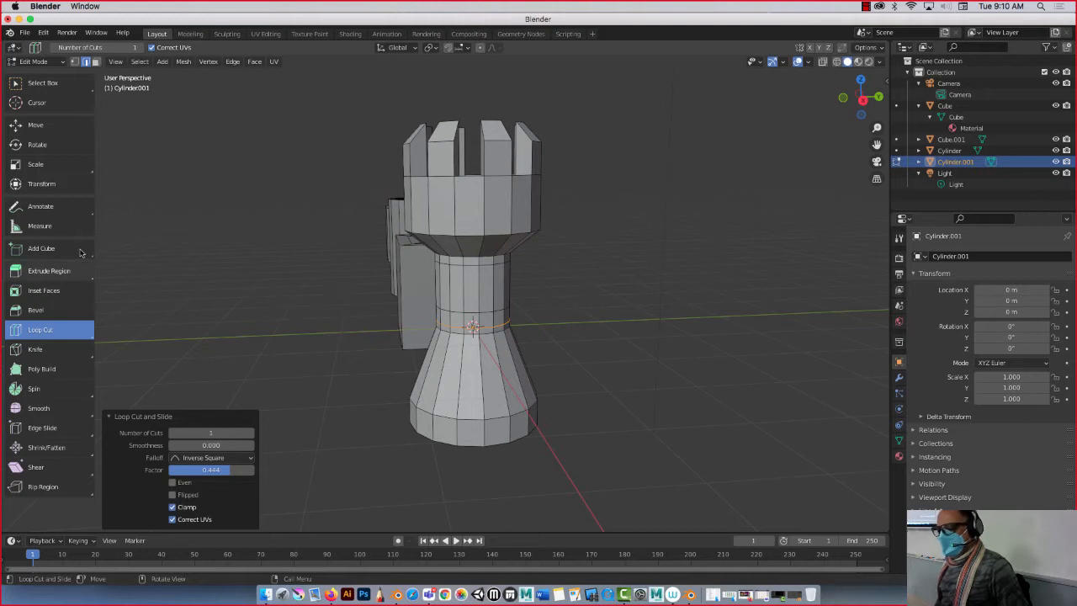
click(37, 125)
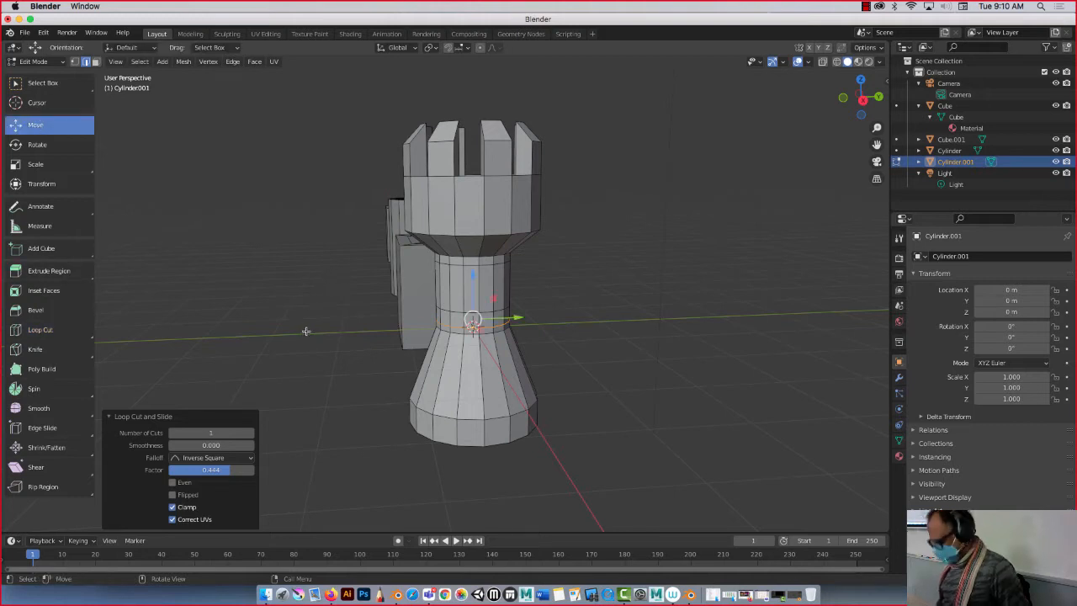
In face selection, inset one face of the neck's lower band and recess it into the wall, moving it about -0.10 m along X
middle_drag(305, 331, 370, 286)
scroll(457, 283, up, 5)
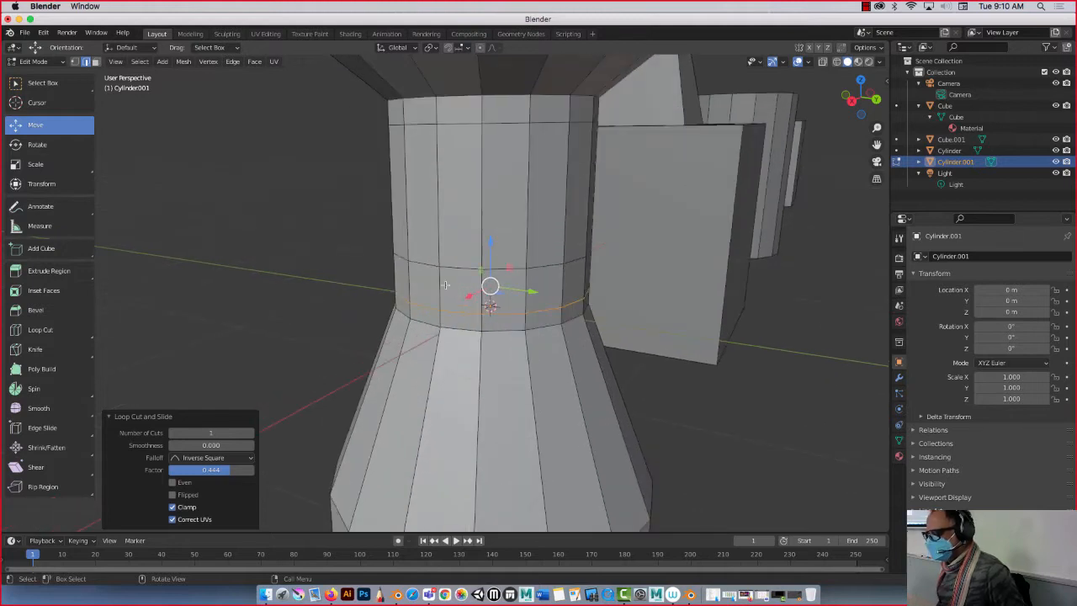
click(96, 63)
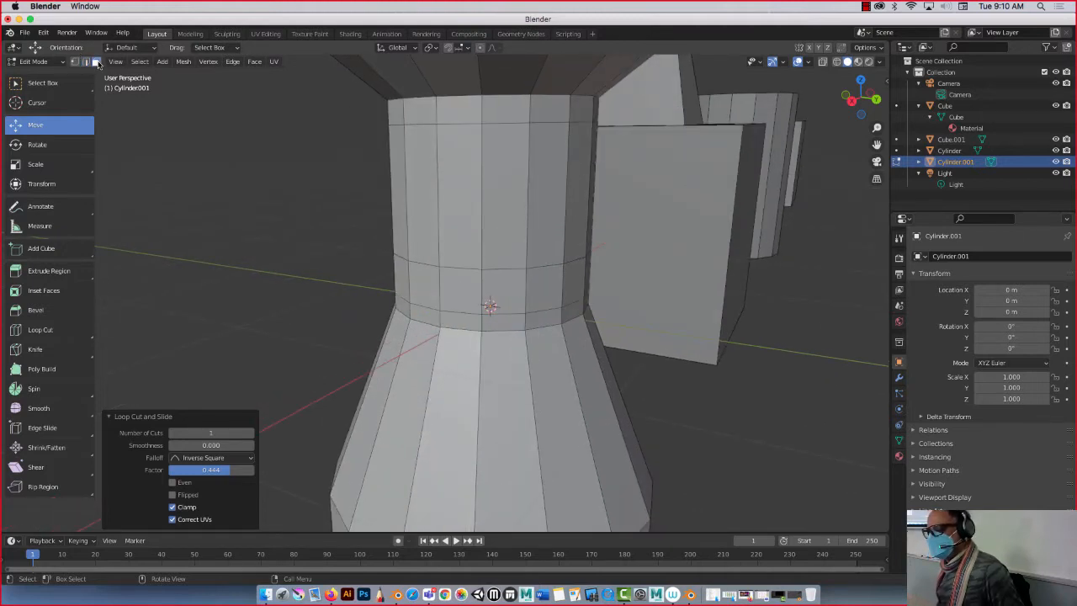
click(455, 290)
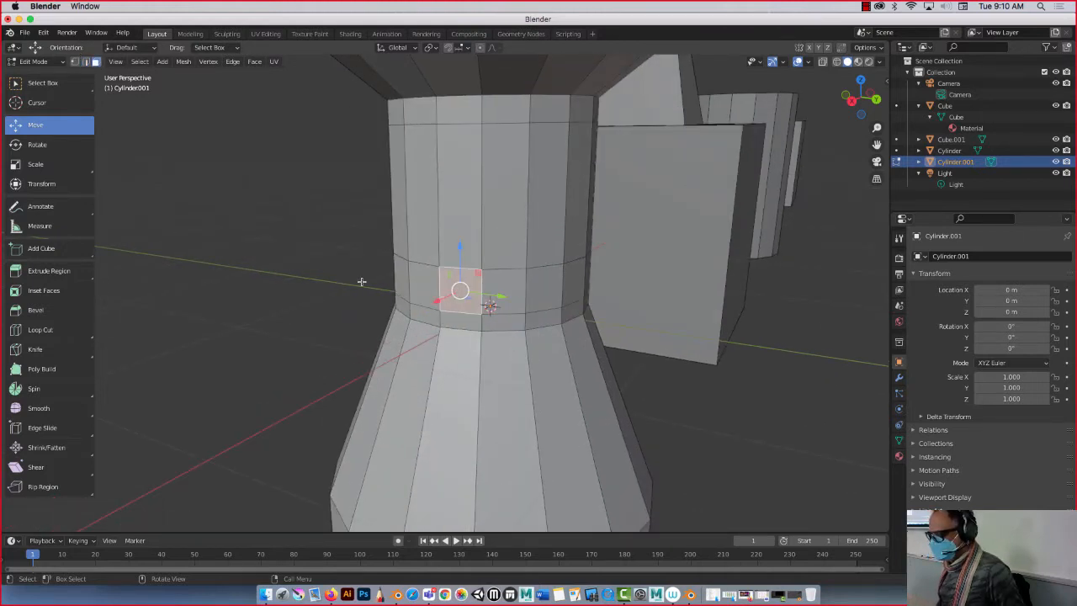
click(51, 290)
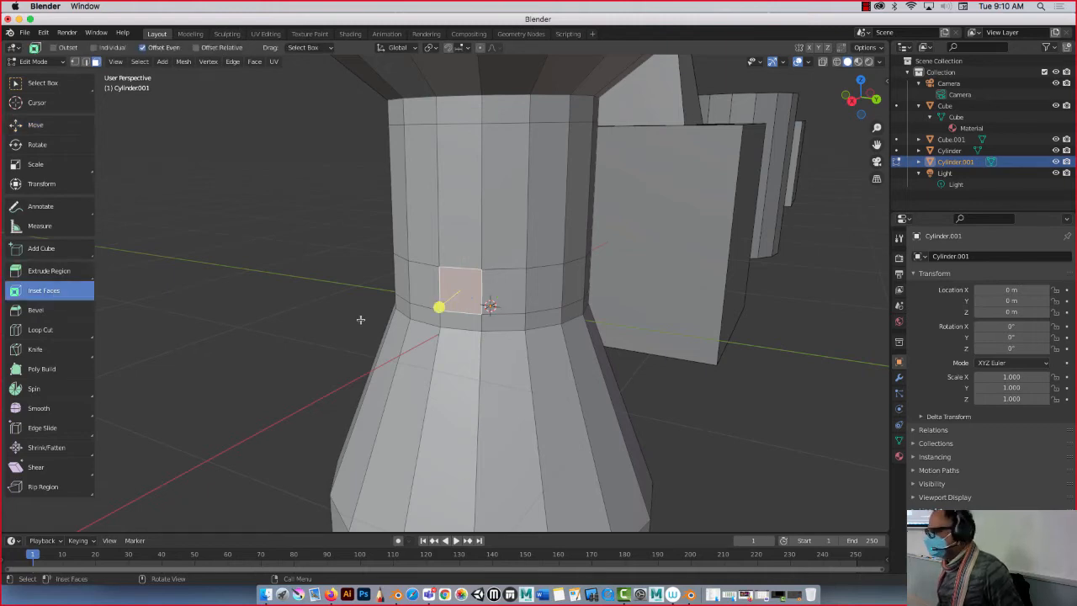
mouse_move(360, 320)
middle_down()
mouse_move(304, 316)
mouse_move(444, 312)
mouse_move(368, 243)
mouse_move(356, 320)
mouse_move(373, 334)
middle_up()
drag(373, 334, 385, 325)
click(51, 125)
middle_drag(385, 325, 228, 288)
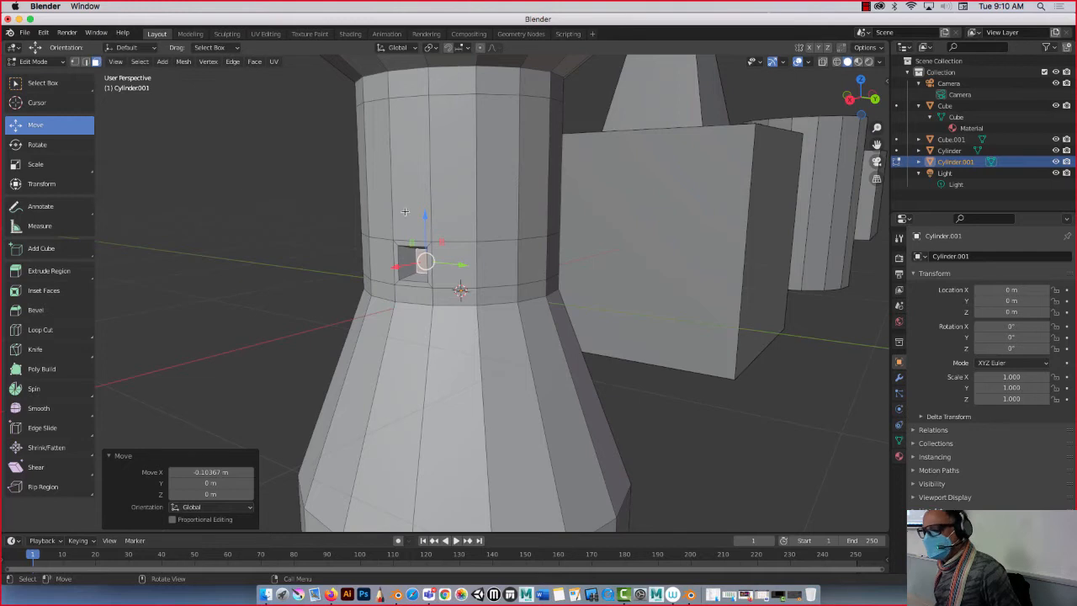
Select the four frame faces around the window opening and extrude them outward about 0.039 m along their normal
scroll(405, 212, up, 5)
click(324, 135)
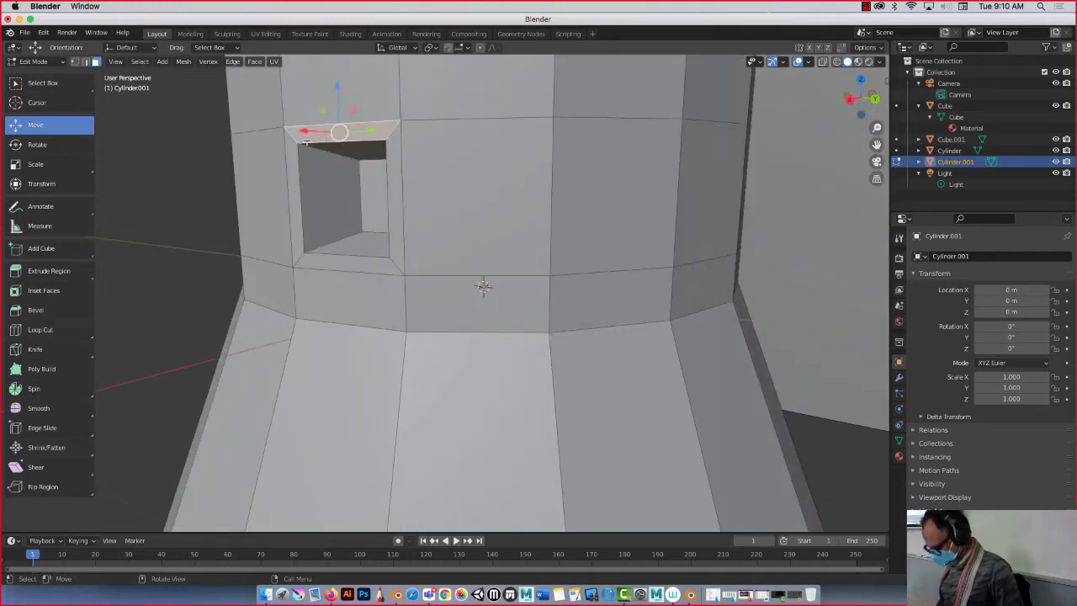
alt+click(291, 174)
alt+click(381, 252)
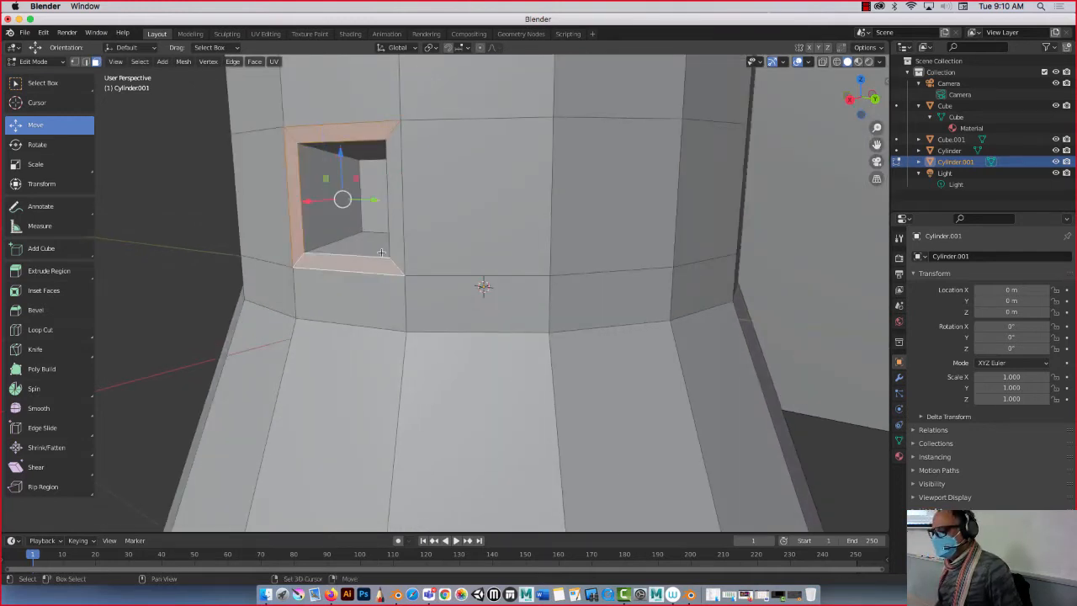
middle_drag(395, 242, 429, 220)
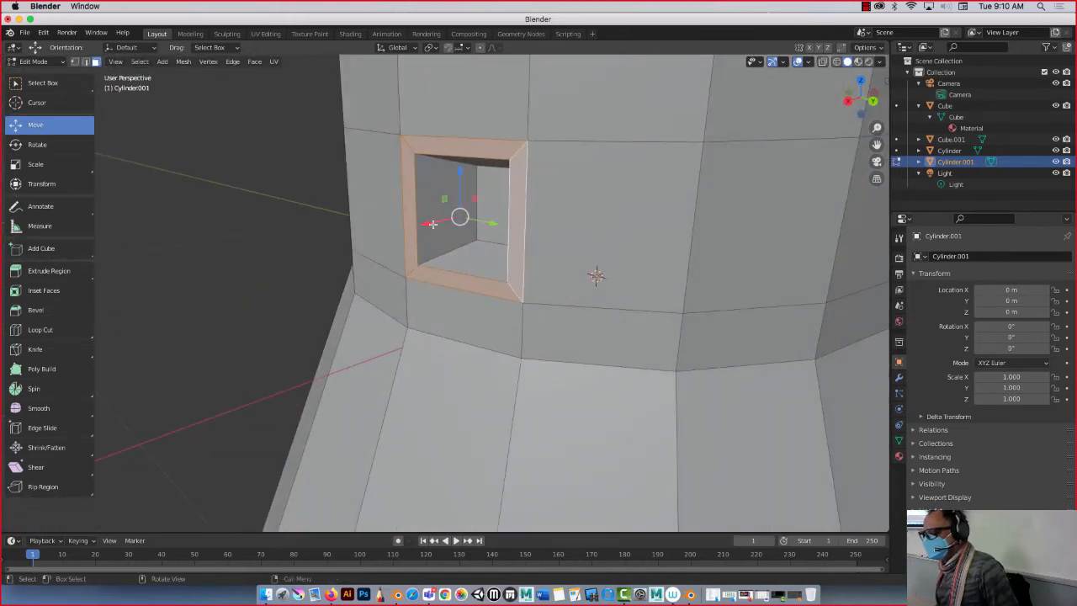
drag(428, 223, 508, 210)
key(ctrl+z)
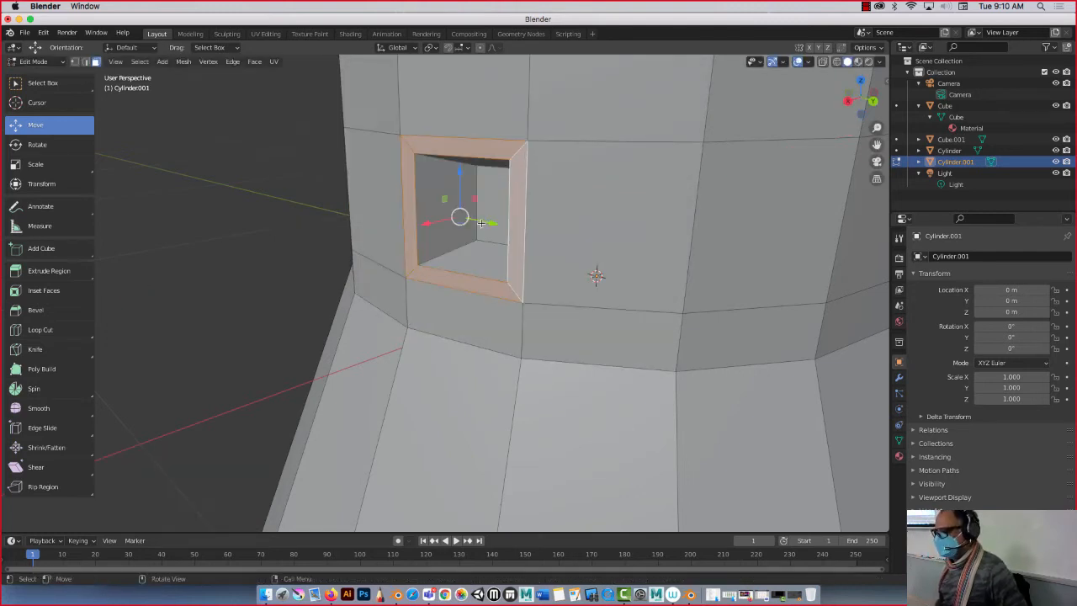
key(g)
key(z)
key(z)
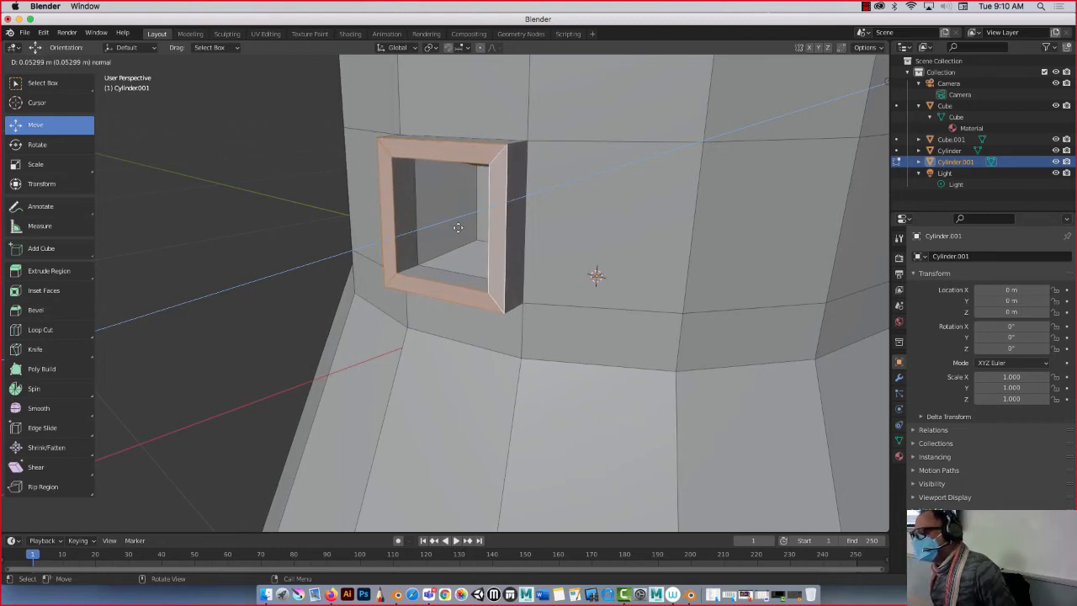
click(460, 227)
Add two loop cuts around the neck above the window, one at mid-height and one halfway between it and the window band
scroll(521, 177, down, 6)
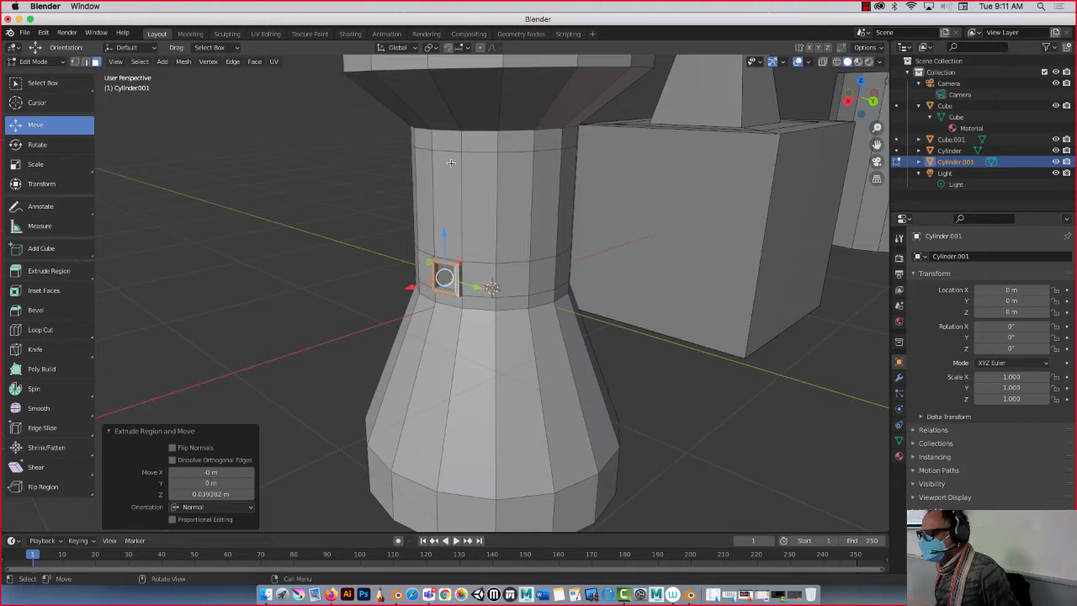
click(449, 171)
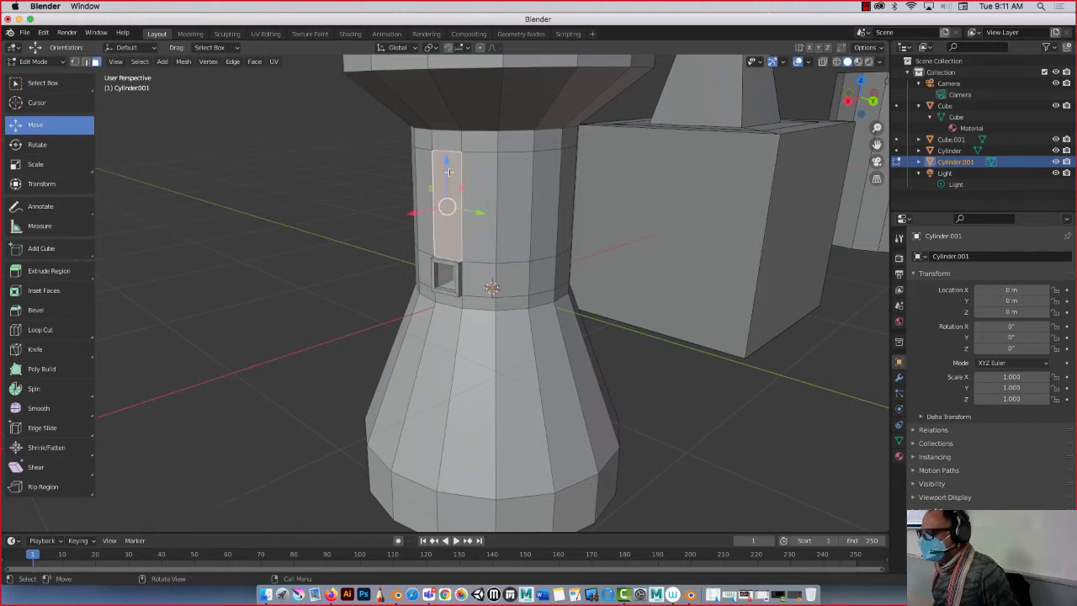
click(37, 348)
click(38, 329)
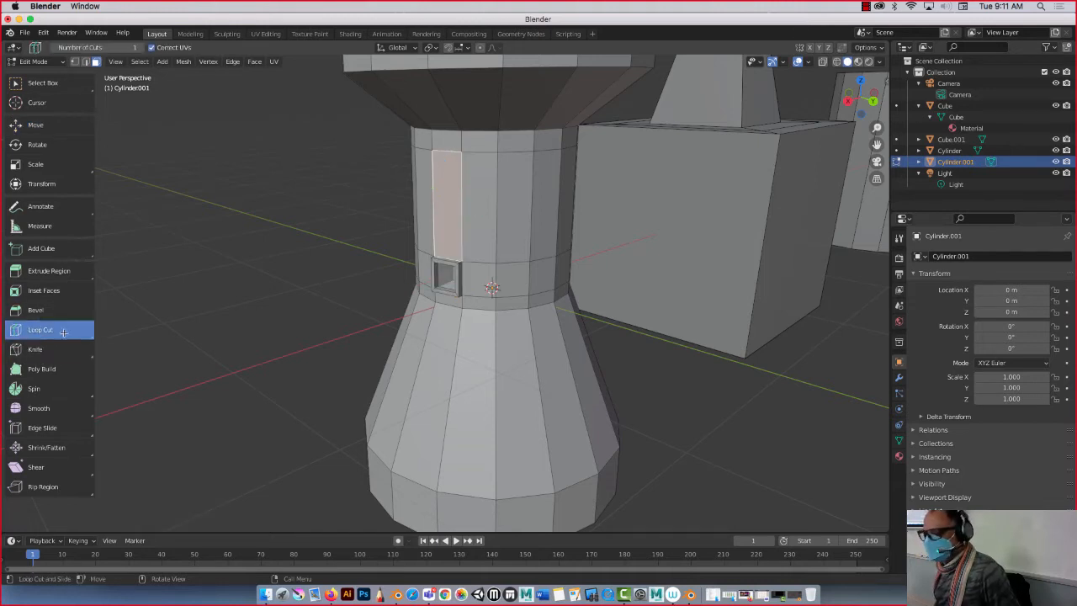
click(478, 218)
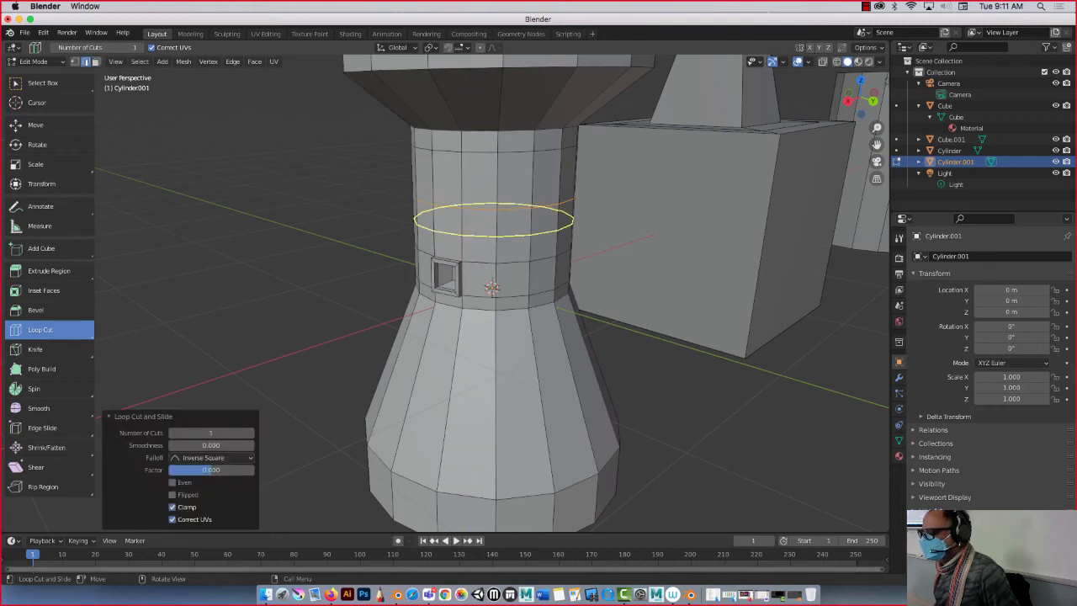
click(479, 233)
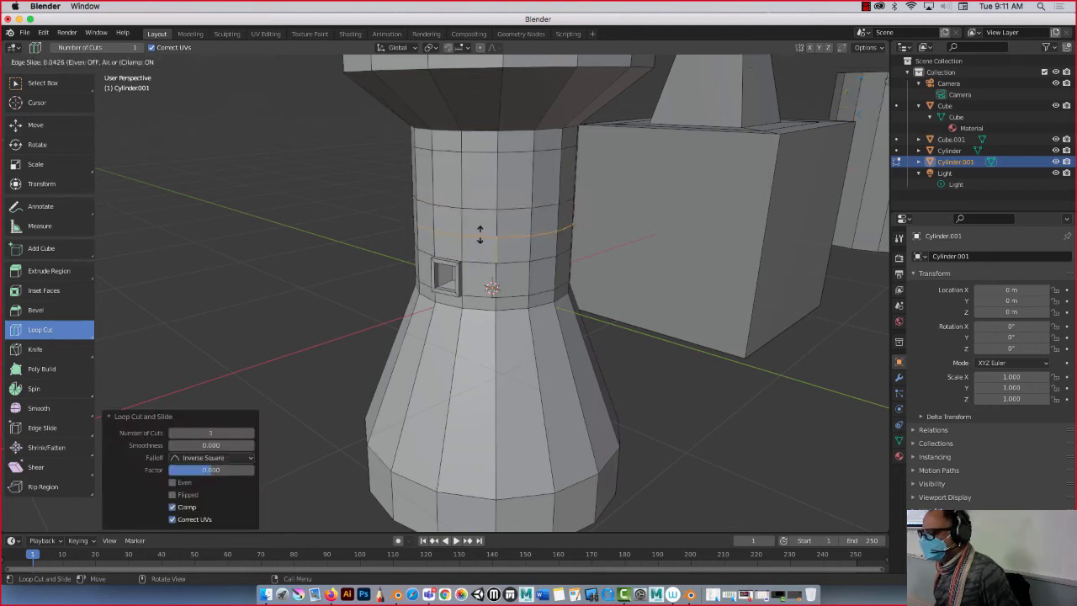
In face selection, select the full ring of faces between the two new loop cuts on the neck
click(35, 124)
click(95, 62)
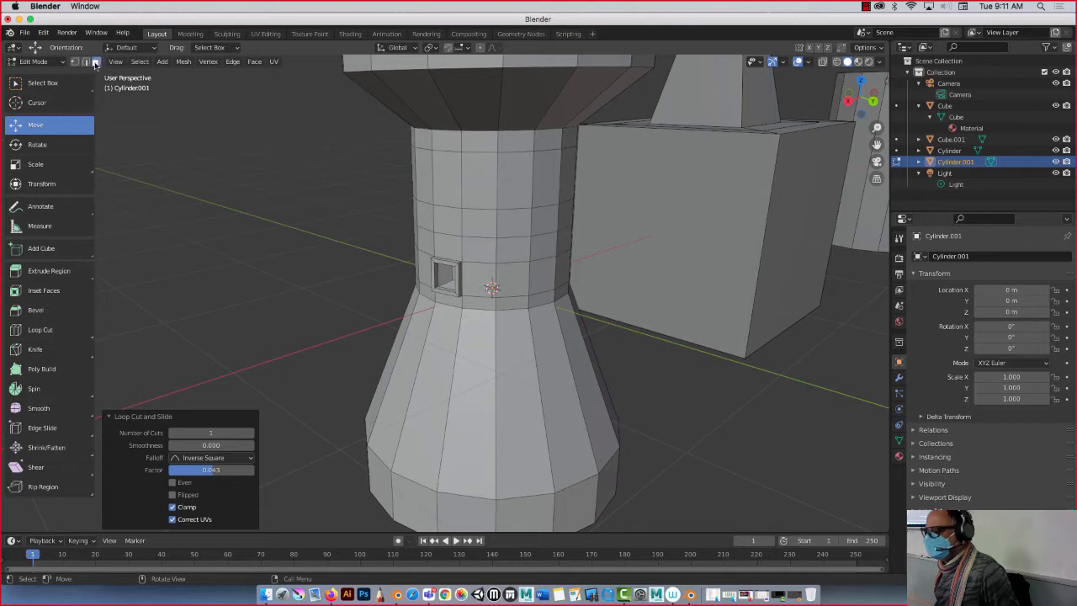
click(461, 222)
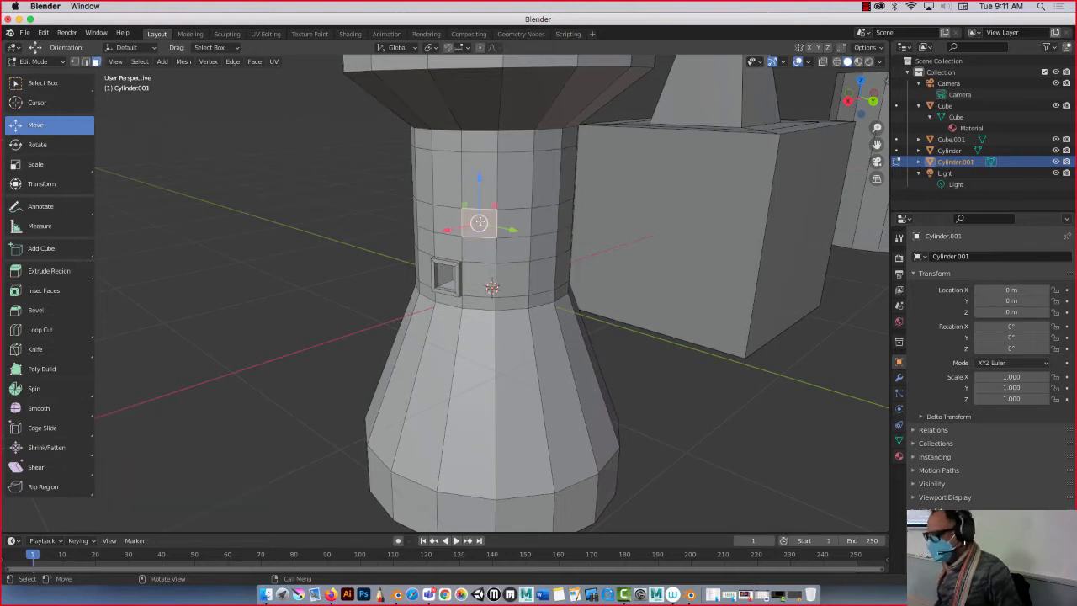
alt+click(501, 223)
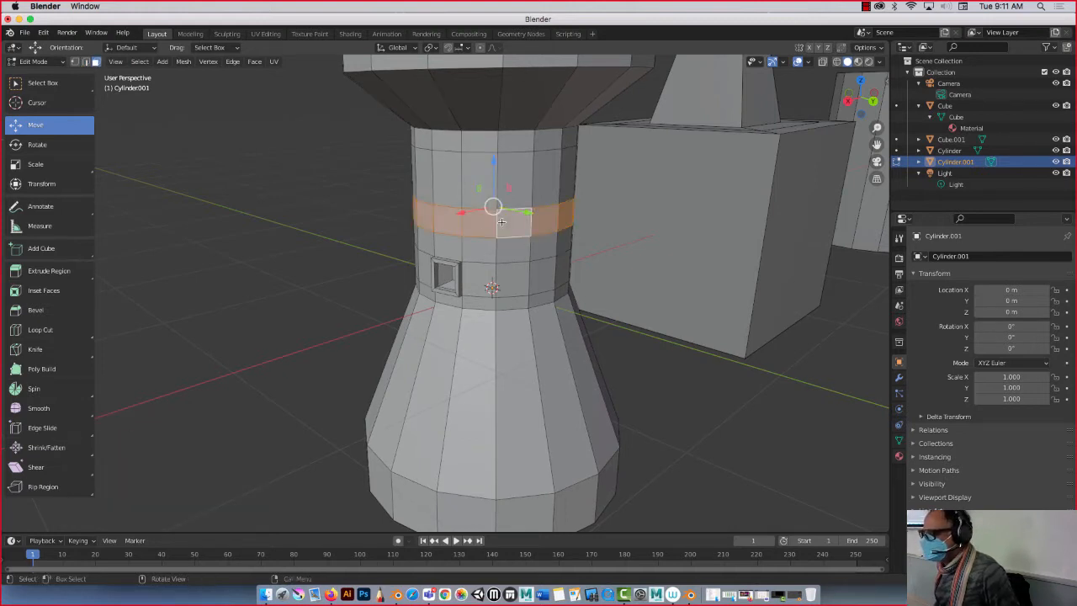
Try to extrude the selected face ring as a single region, and undo the extrusion
key(e)
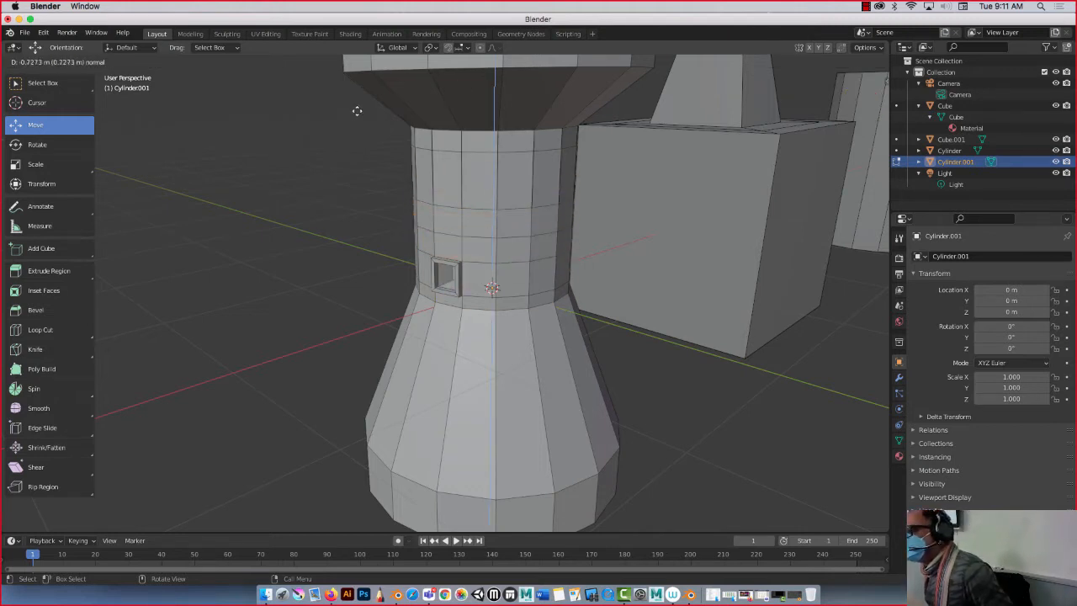
click(281, 187)
key(ctrl+z)
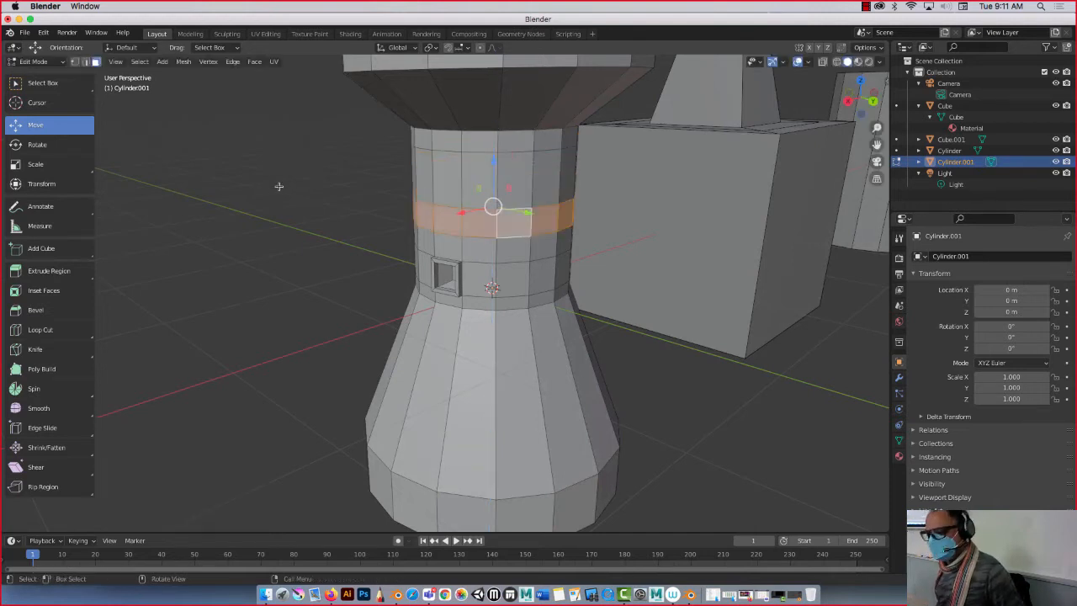
Extrude the selected face ring inward along its normals by about -0.118 m to cut a groove around the neck
click(91, 280)
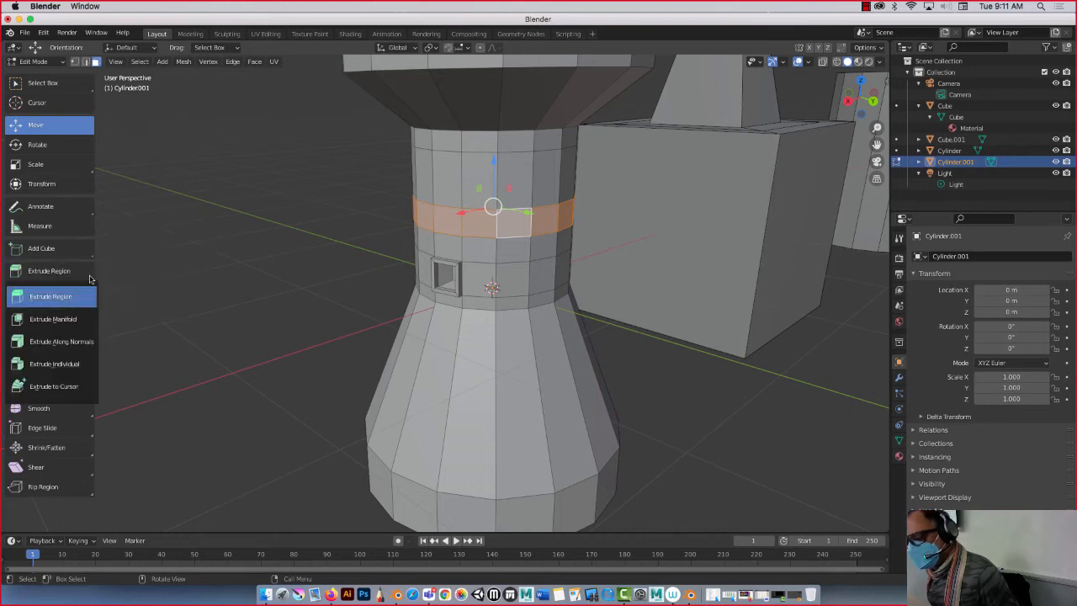
click(71, 341)
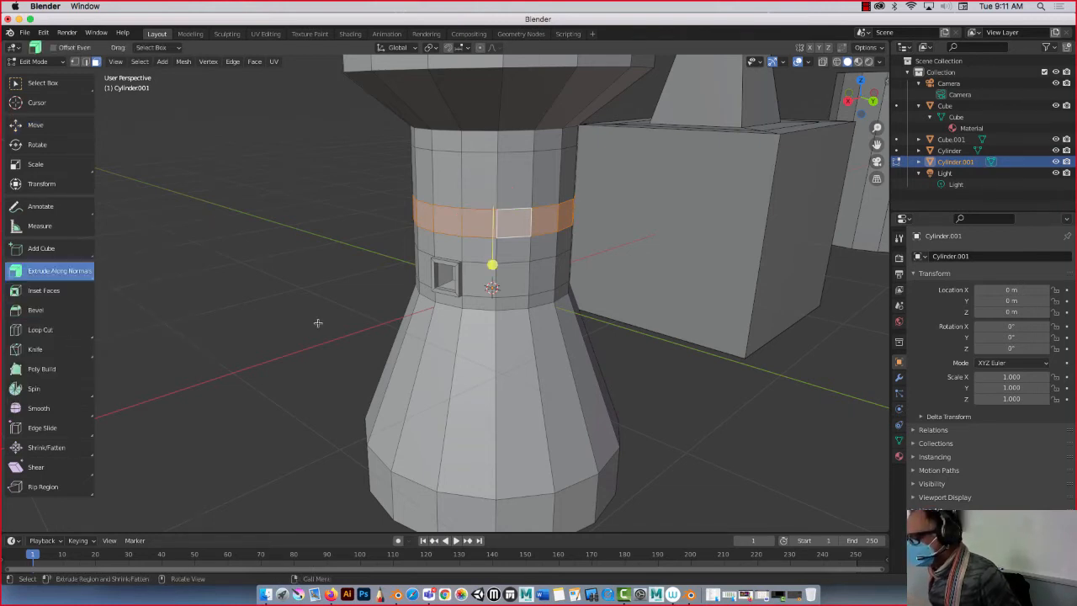
mouse_move(493, 262)
mouse_down()
mouse_move(490, 273)
mouse_move(493, 246)
mouse_move(494, 270)
mouse_up()
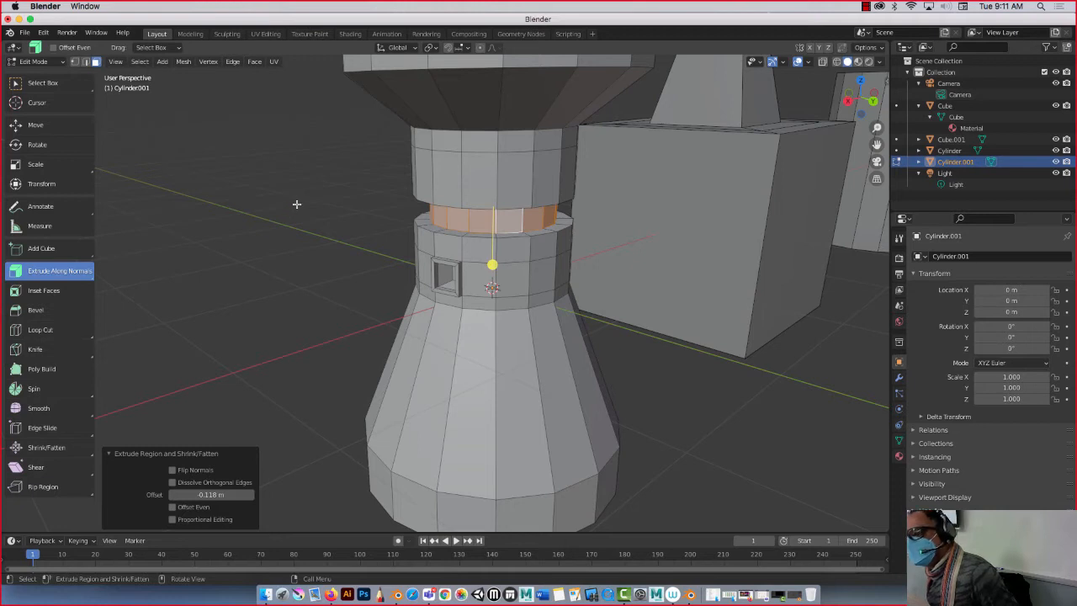
Slope the groove's walls by moving its lower outer edge loop down and its upper outer edge loop up about 0.093 m along Z
middle_drag(296, 204, 292, 203)
click(86, 62)
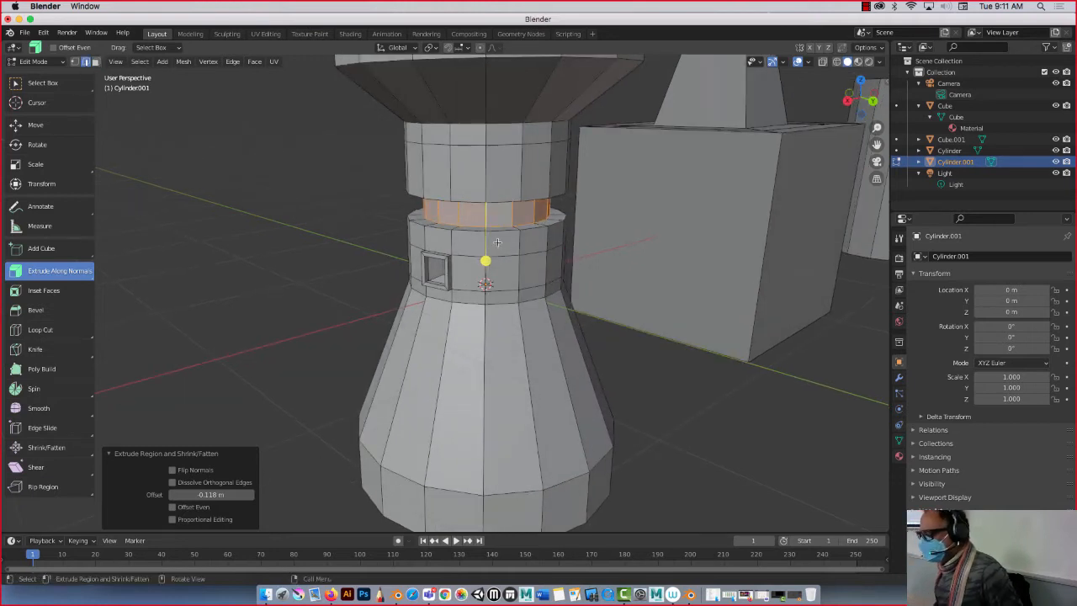
click(55, 126)
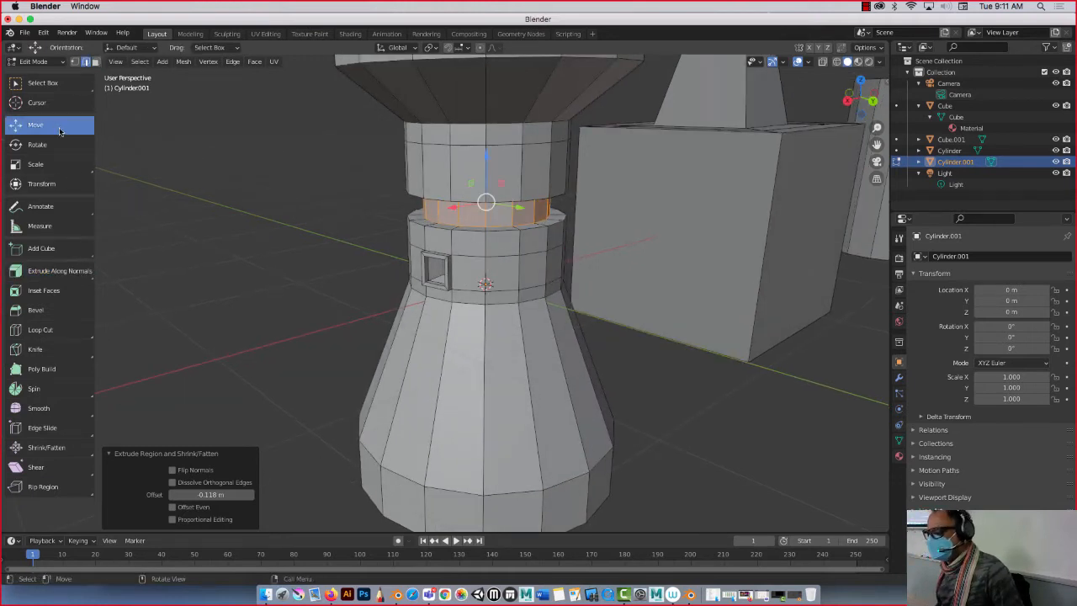
alt+click(444, 231)
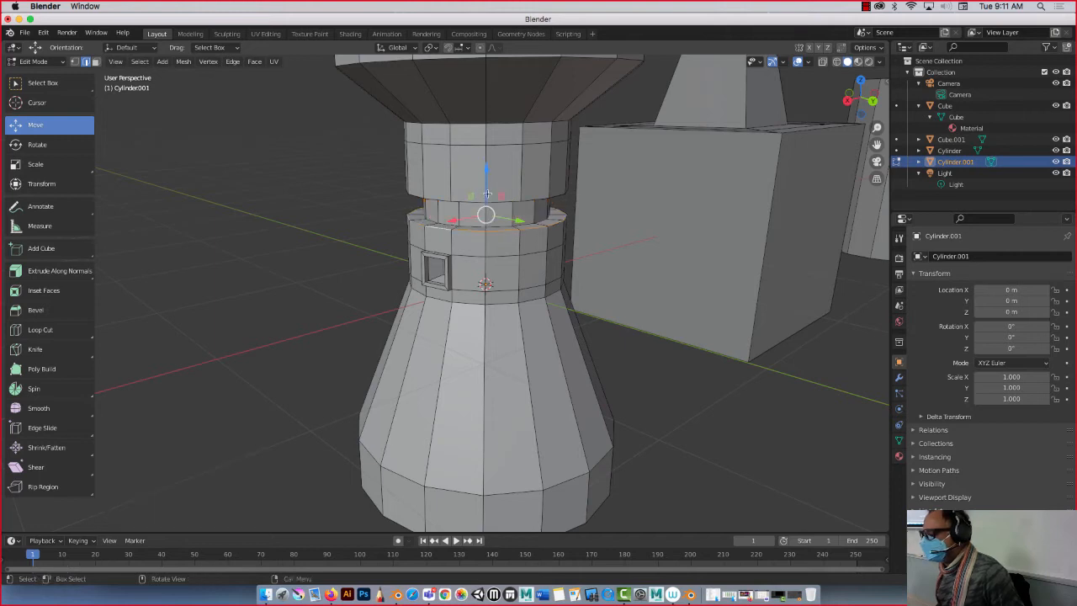
drag(488, 194, 487, 209)
alt+click(442, 198)
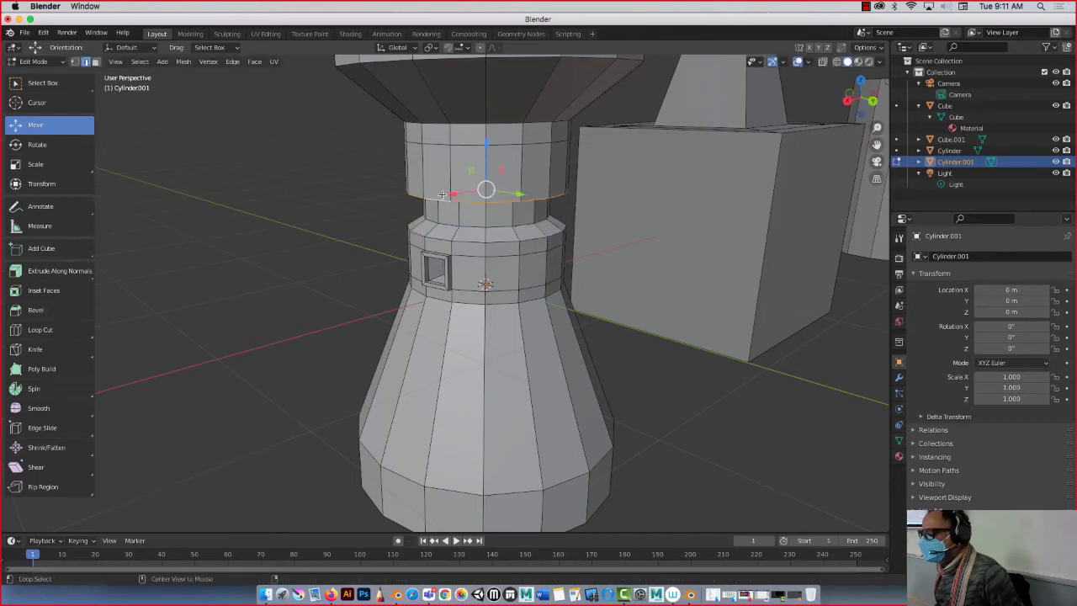
drag(489, 171, 488, 155)
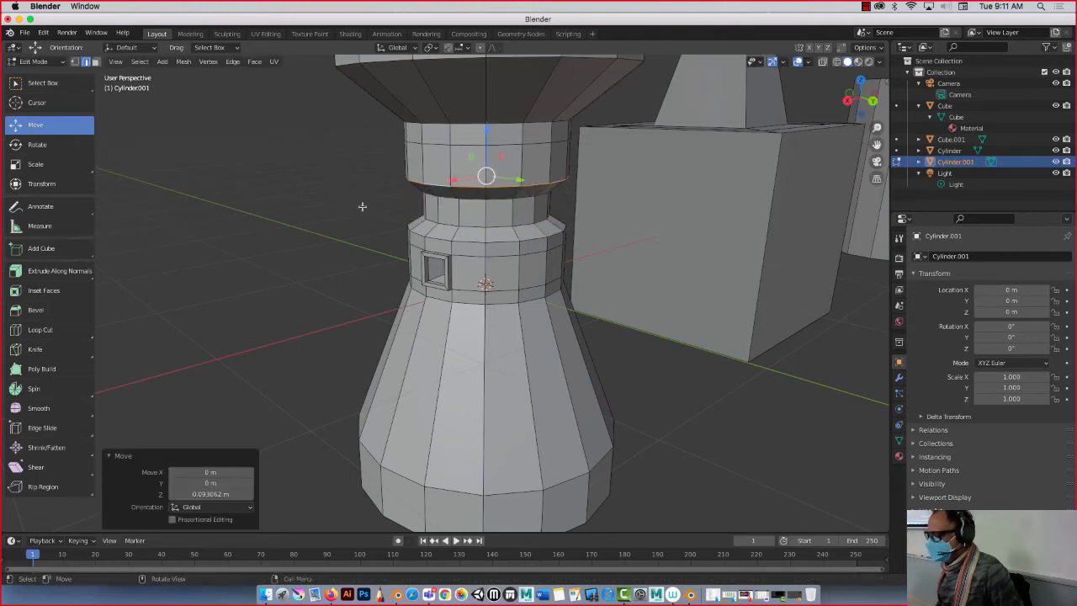
Return to object mode, deselect the finished tower and capture a screenshot of the area around it
scroll(360, 206, down, 4)
mouse_move(360, 206)
middle_down()
mouse_move(337, 188)
mouse_move(363, 221)
mouse_move(485, 209)
mouse_move(373, 212)
middle_up()
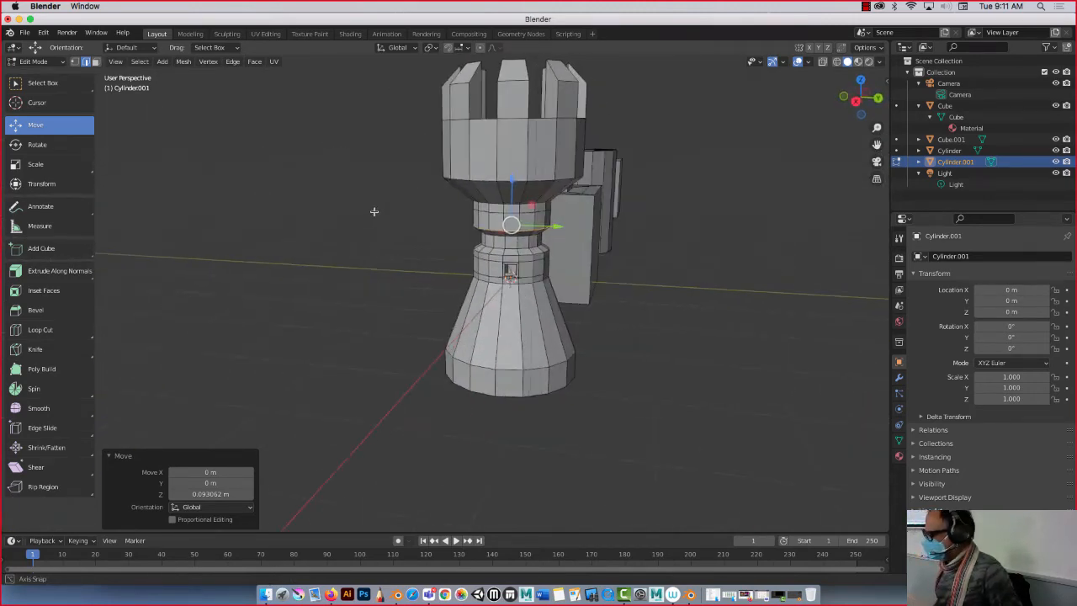
drag(1073, 380, 939, 370)
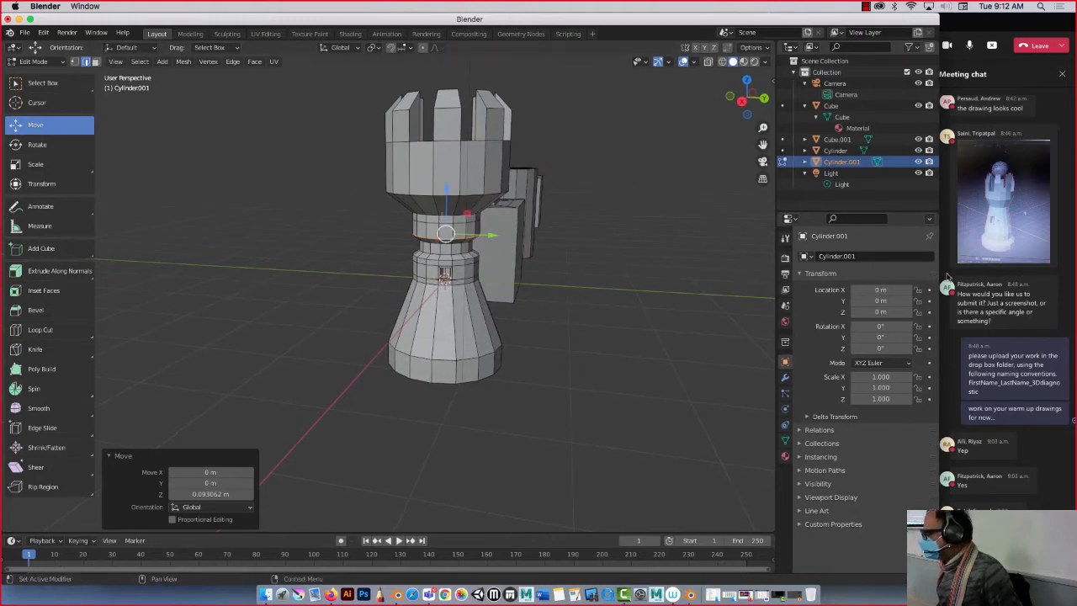
drag(939, 285, 1076, 286)
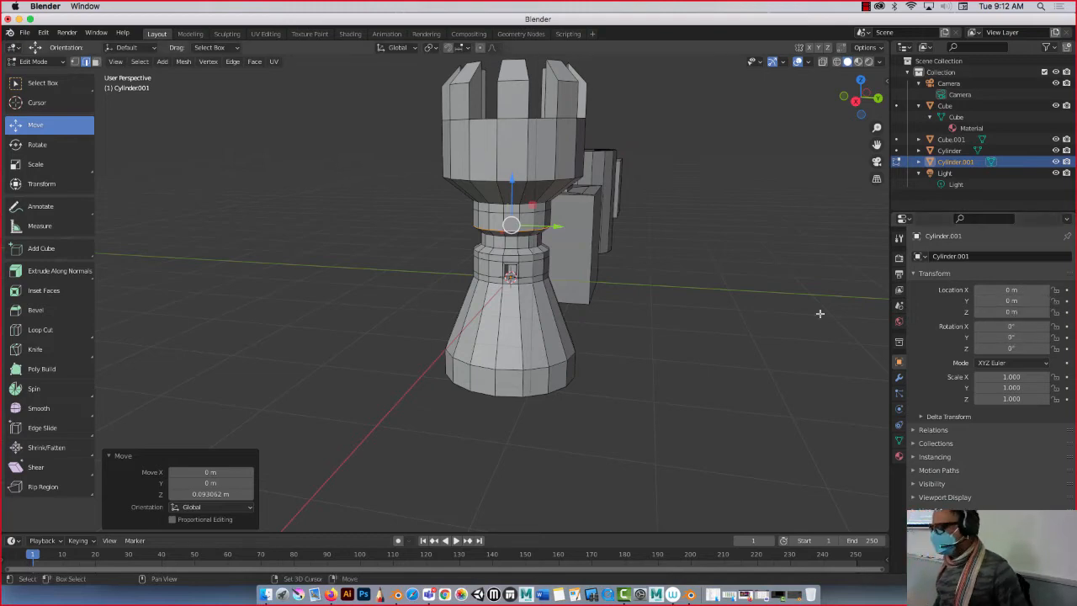
middle_drag(816, 312, 620, 333)
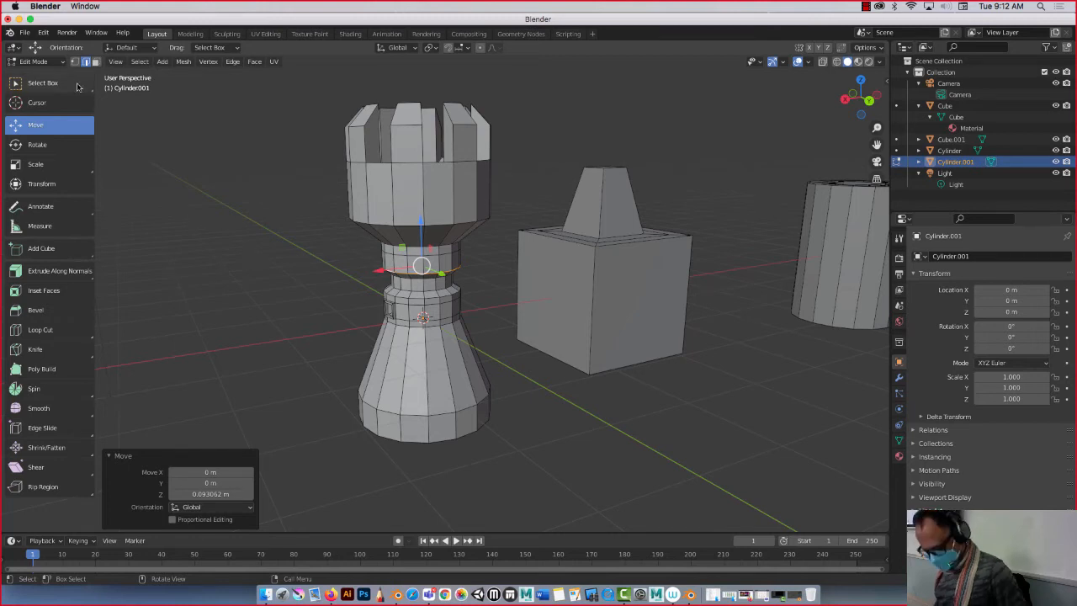
key(Tab)
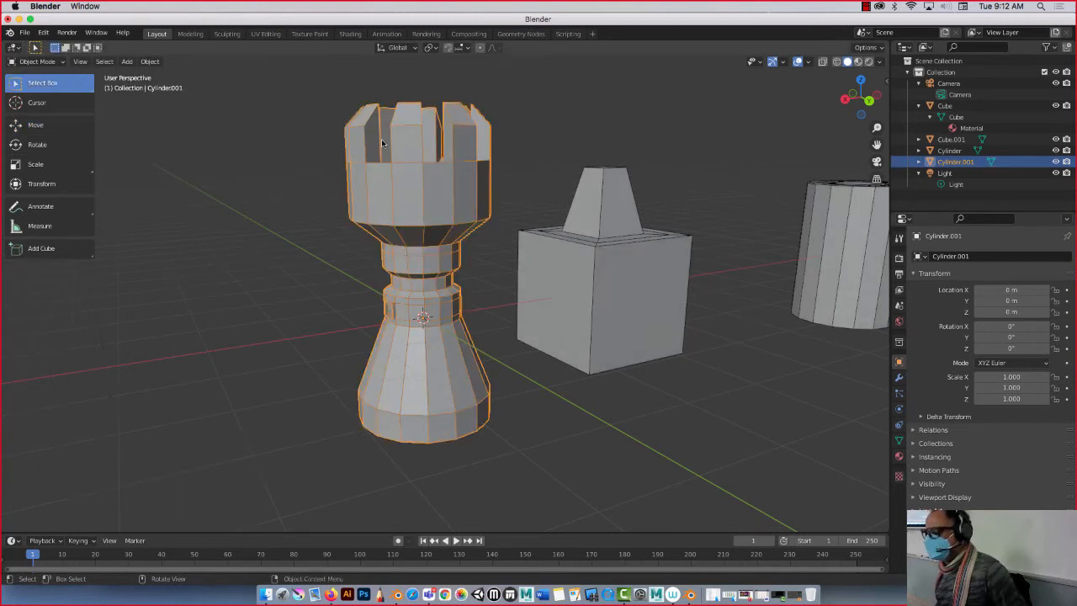
click(274, 124)
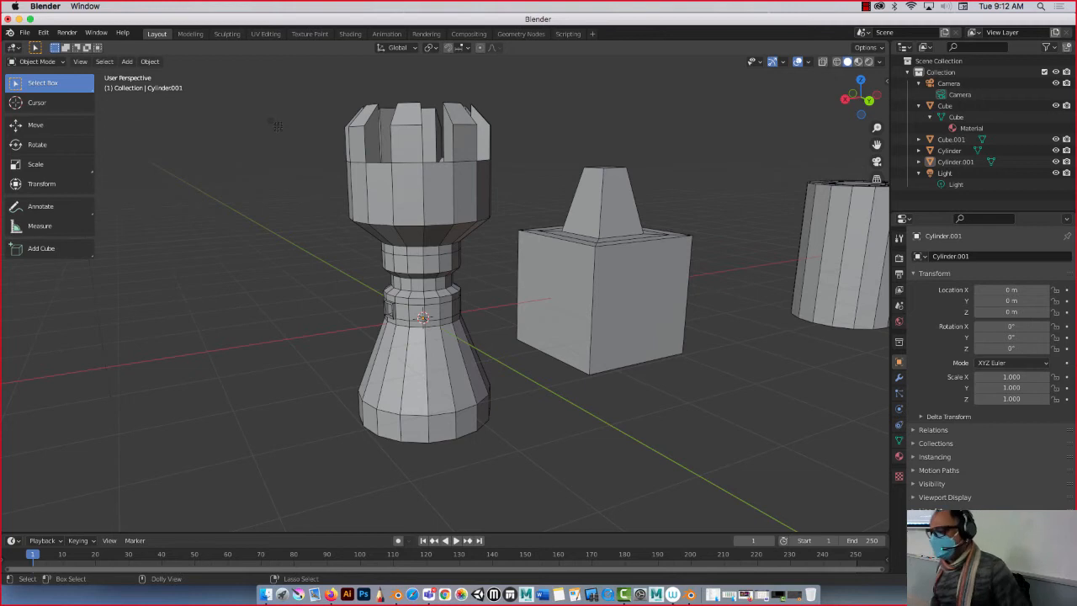
ctrl+drag(173, 70, 579, 477)
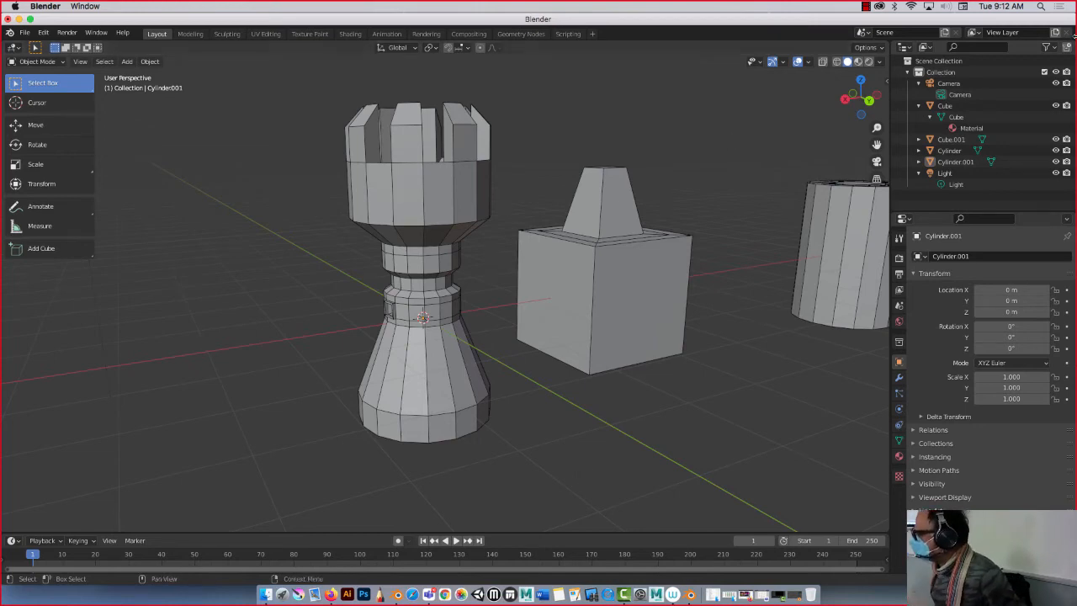
Switch to Krita and create a new custom document 17 inches wide and 11 inches high at 200 ppi
drag(1074, 36, 1004, 62)
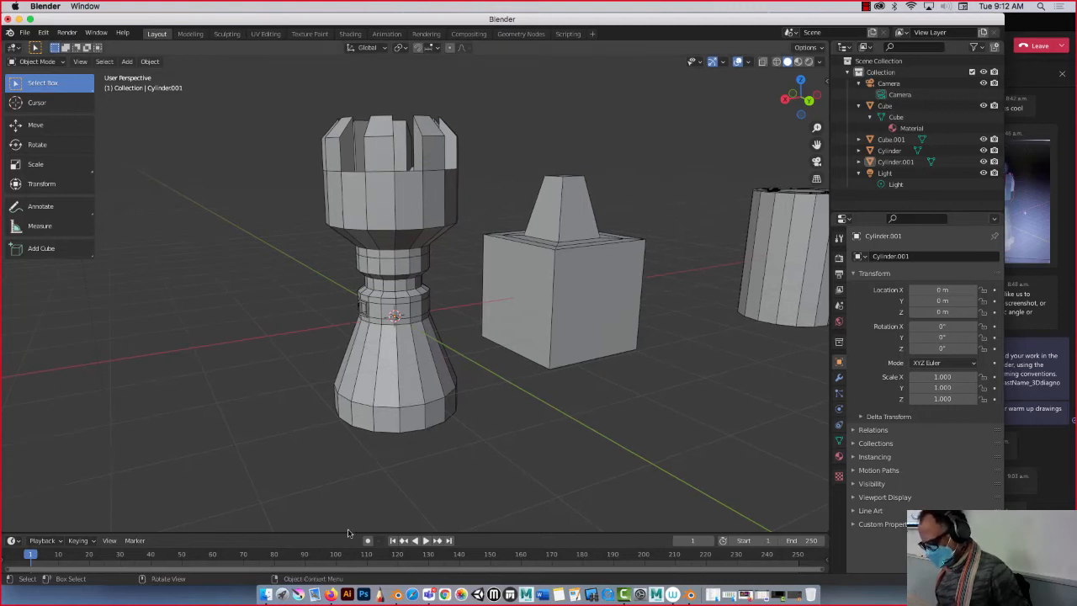
click(299, 595)
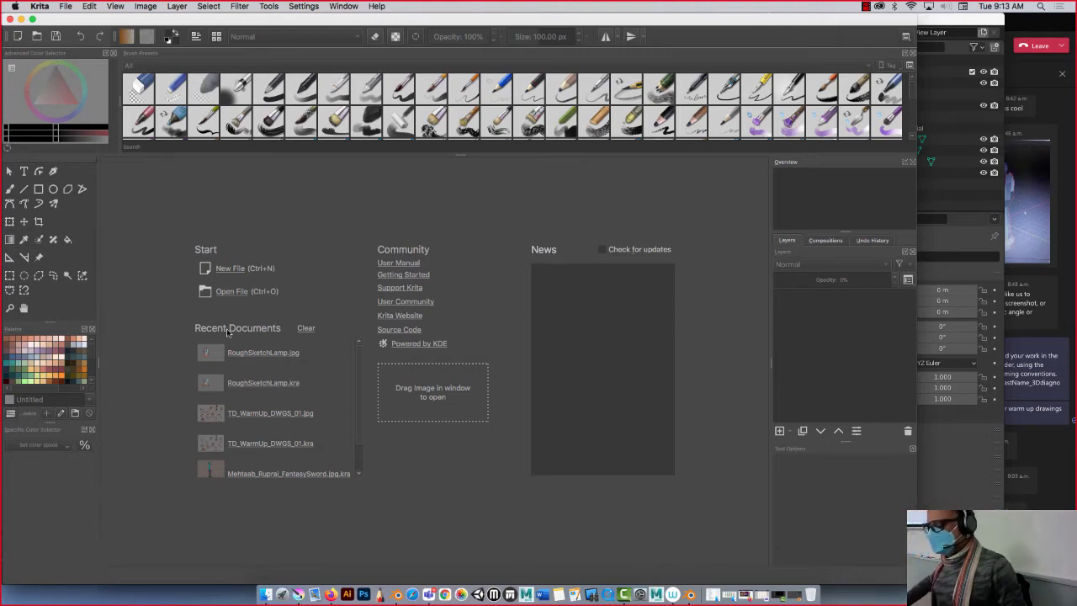
click(228, 269)
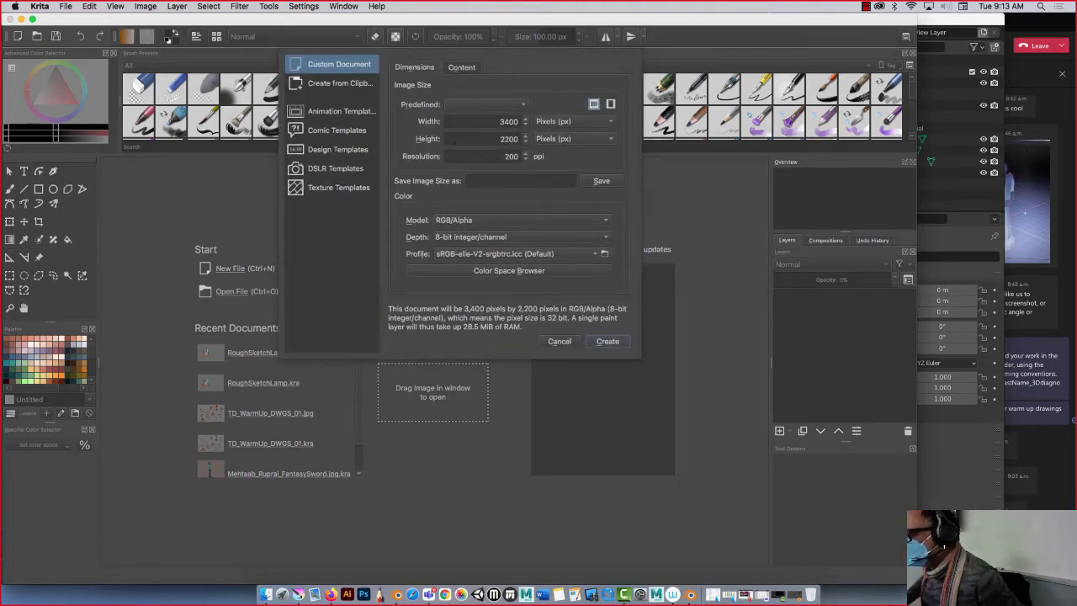
click(568, 122)
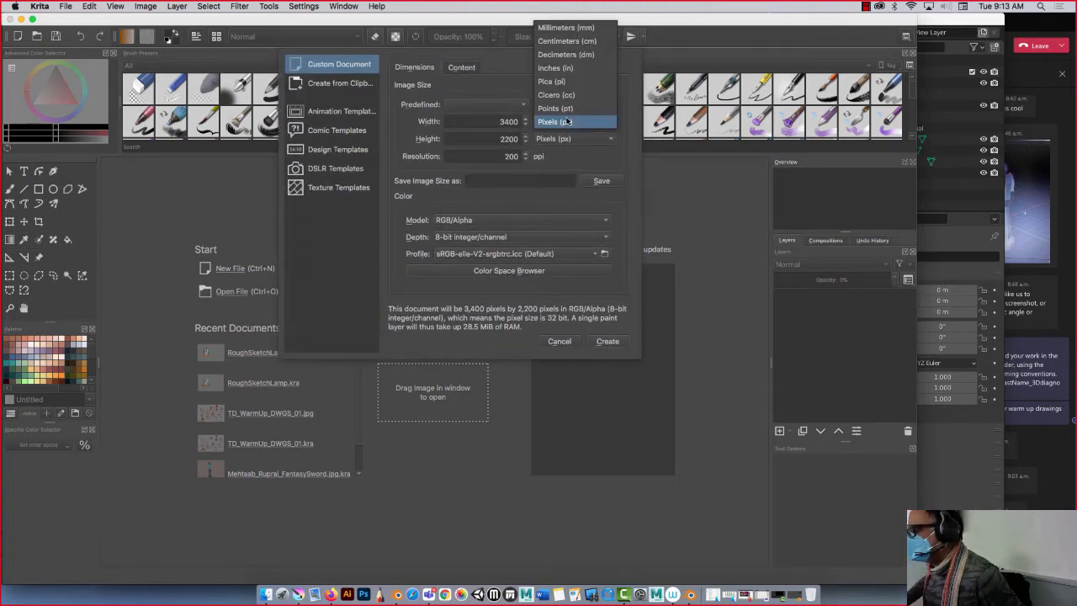
click(552, 69)
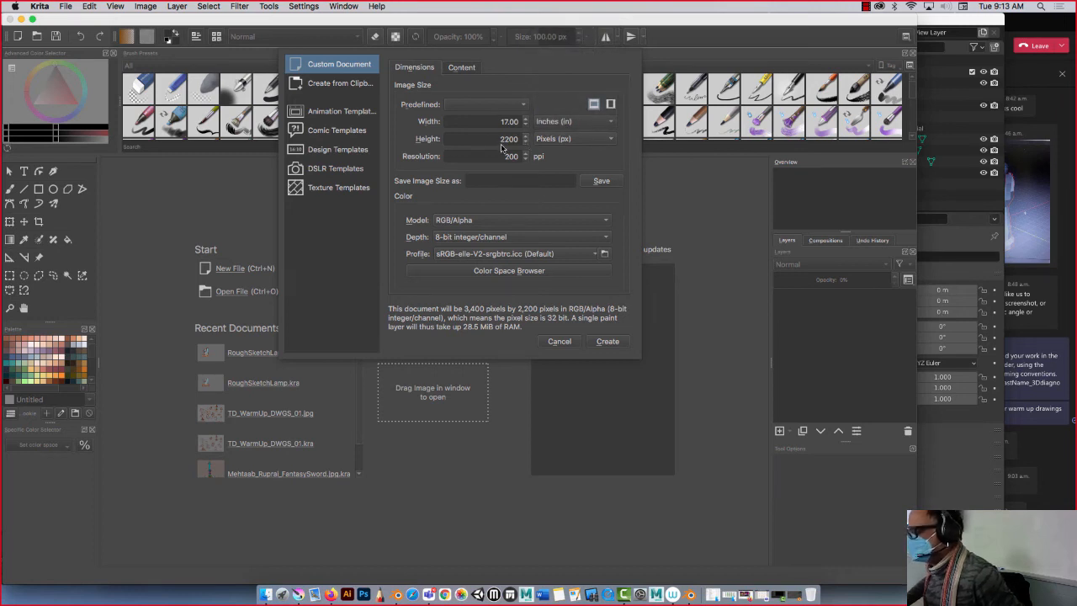
click(550, 140)
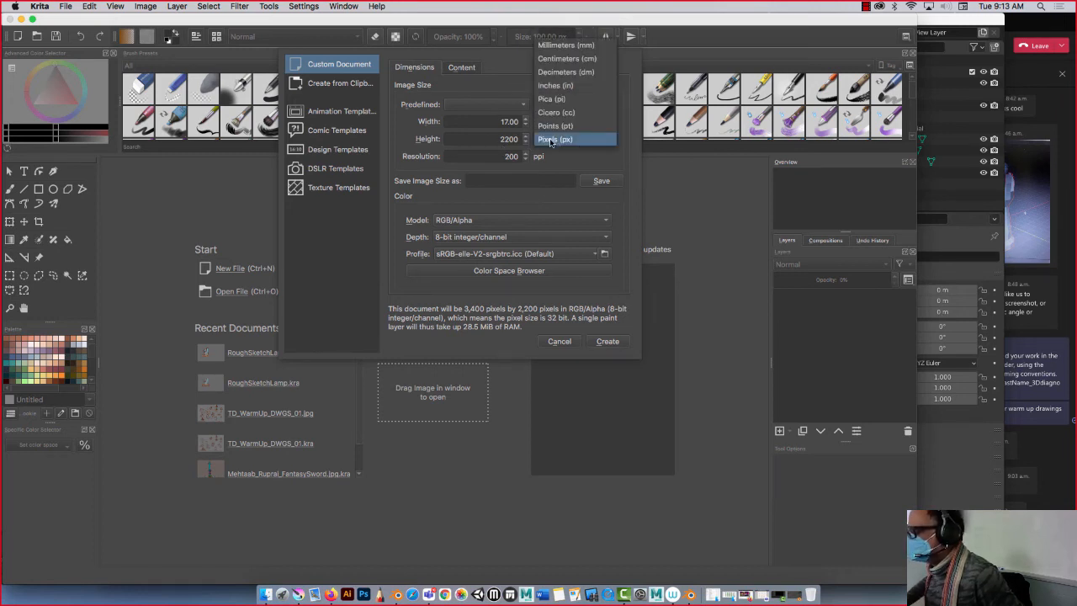
click(547, 87)
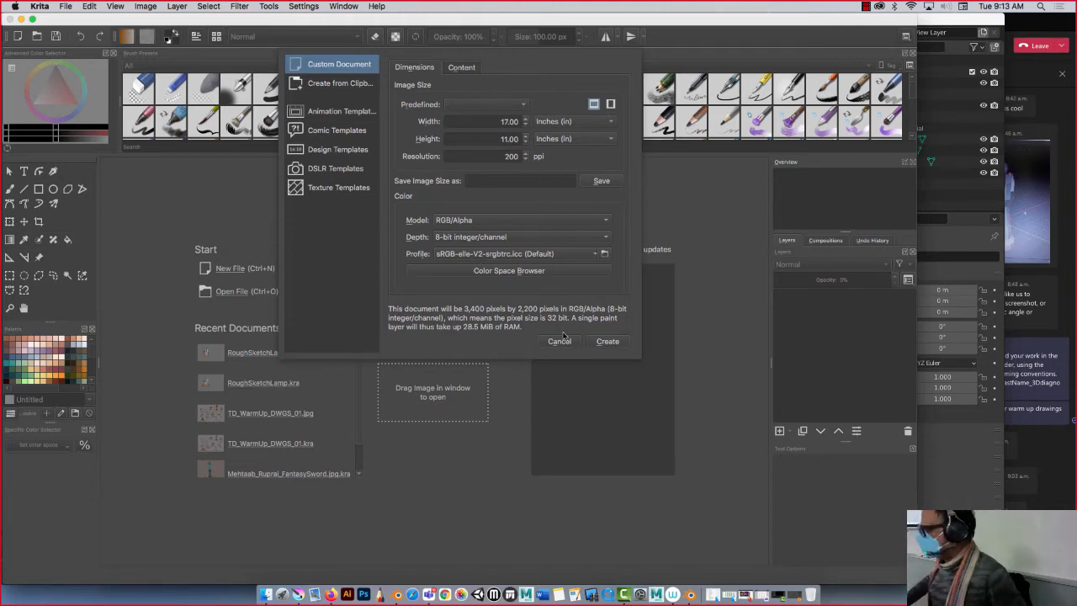
click(608, 341)
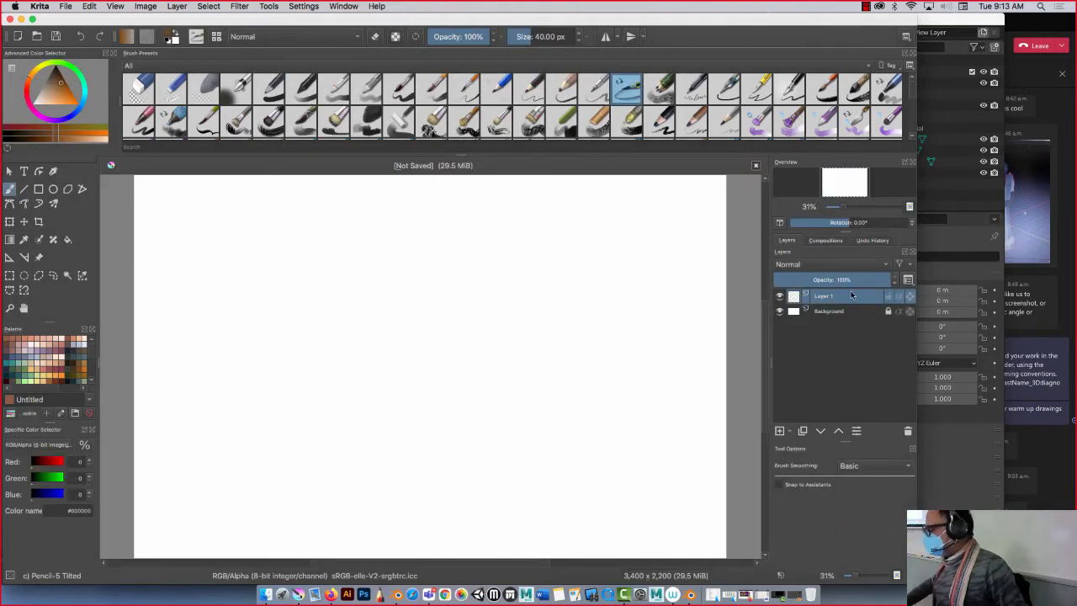
Make the Background layer active, start importing image layers and browse to the Desktop folder
click(848, 312)
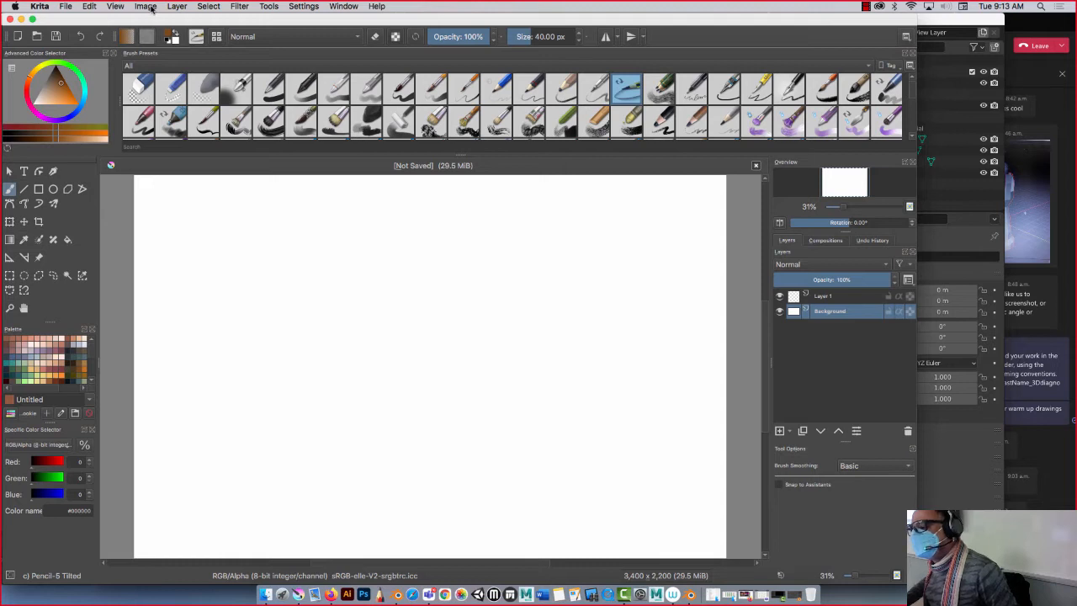
click(180, 7)
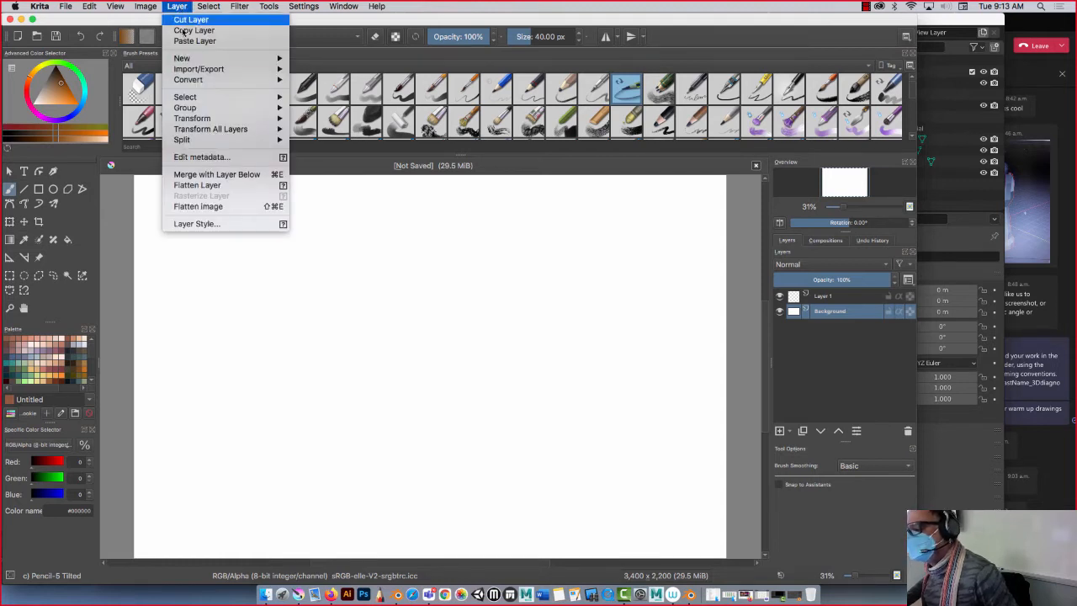
mouse_move(191, 74)
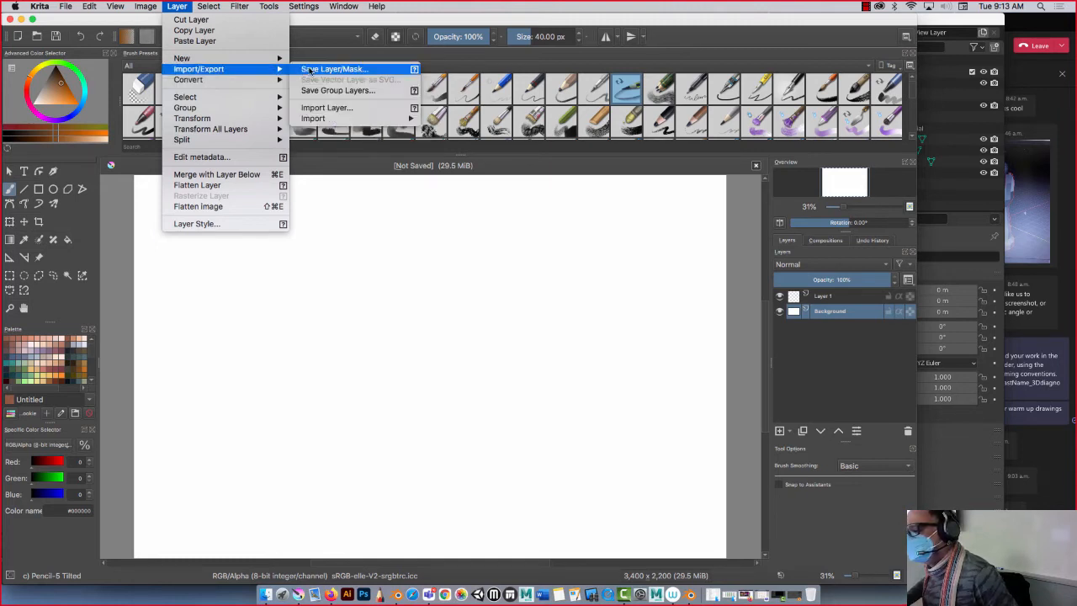
click(324, 108)
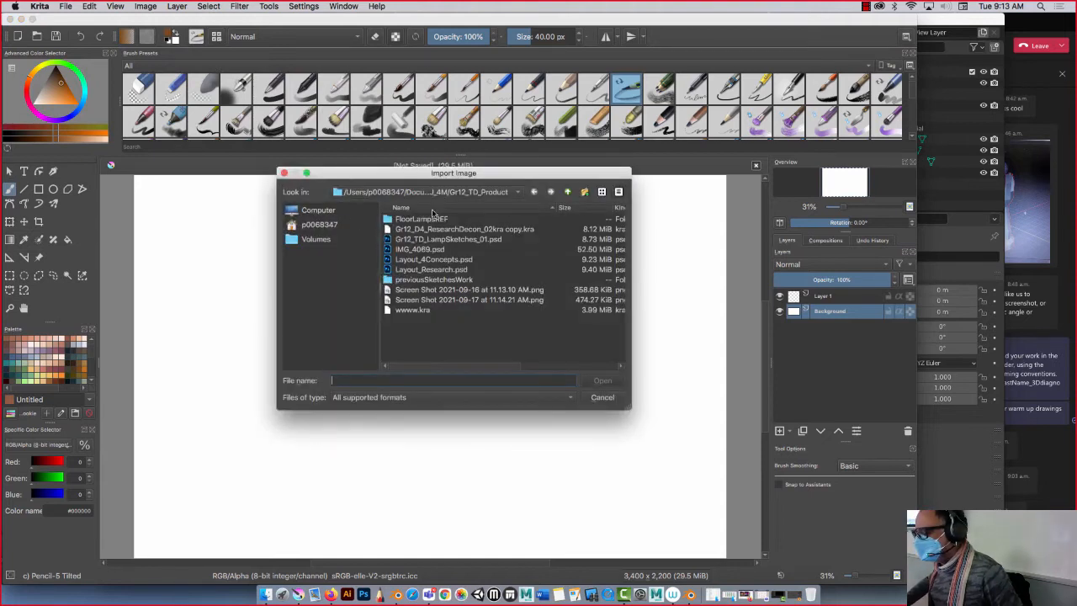
click(310, 225)
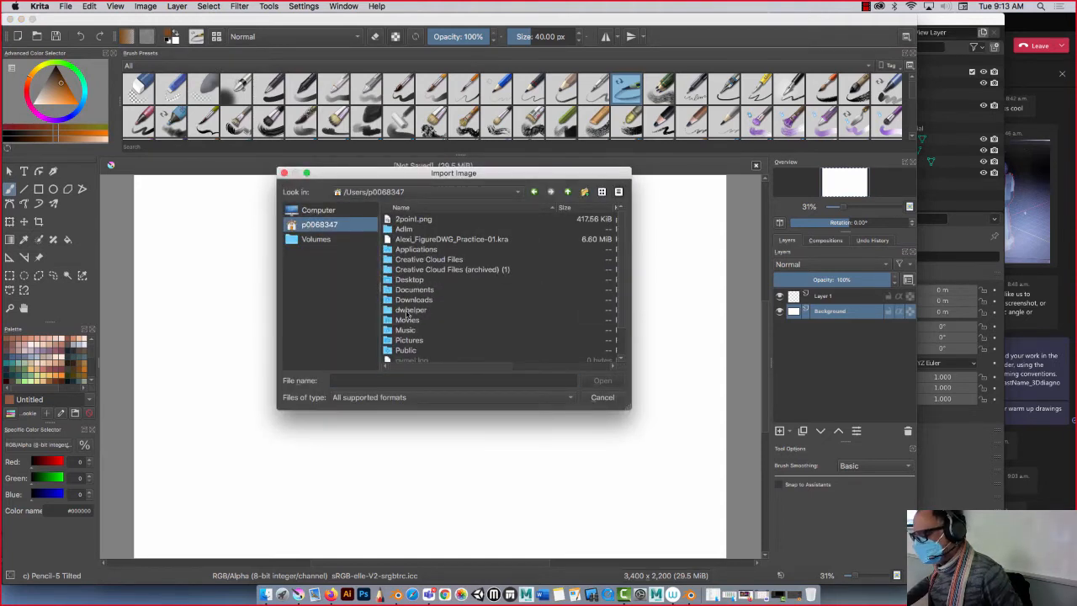
double_click(392, 280)
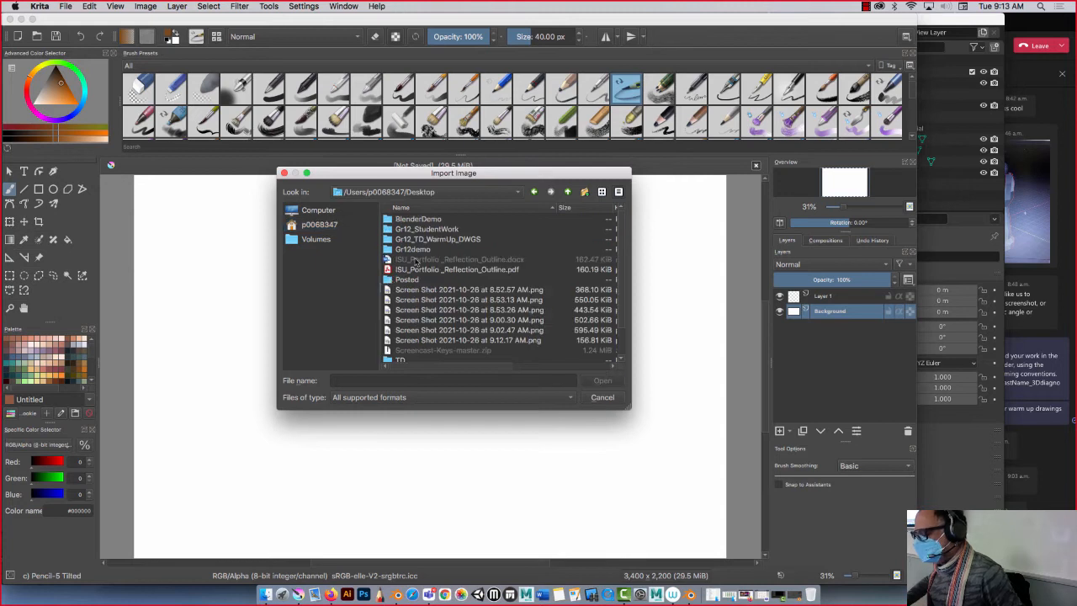
Widen the import dialog and sort the Desktop files by modification date, newest first
drag(630, 226, 770, 227)
click(692, 209)
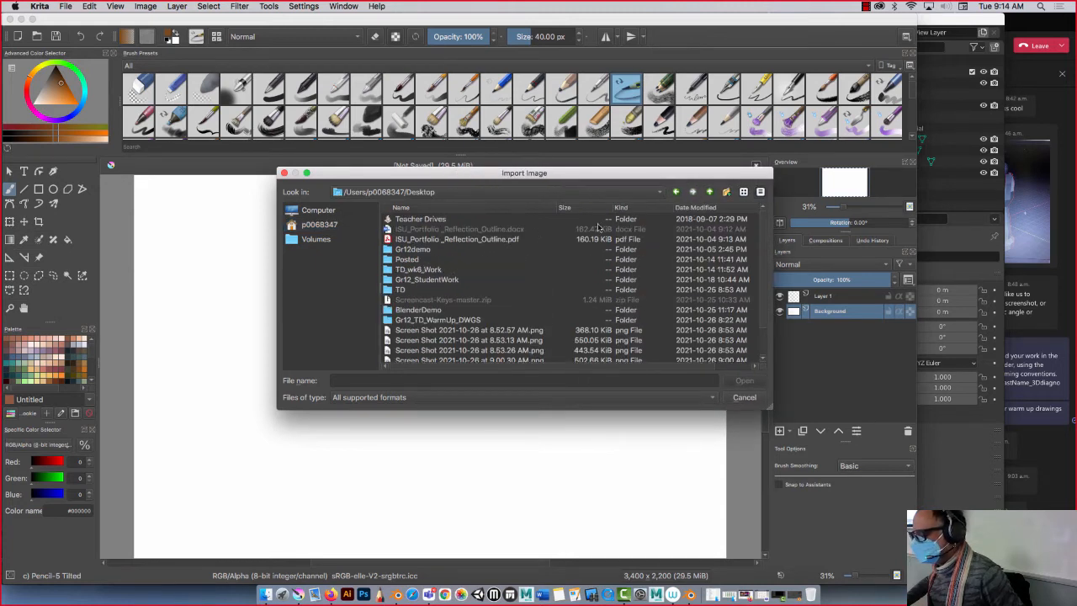
click(690, 210)
Import the six 2021-10-26 Screen Shot PNG files, from 9.12.17 AM back to 8.52.57 AM, as separate layers
click(455, 218)
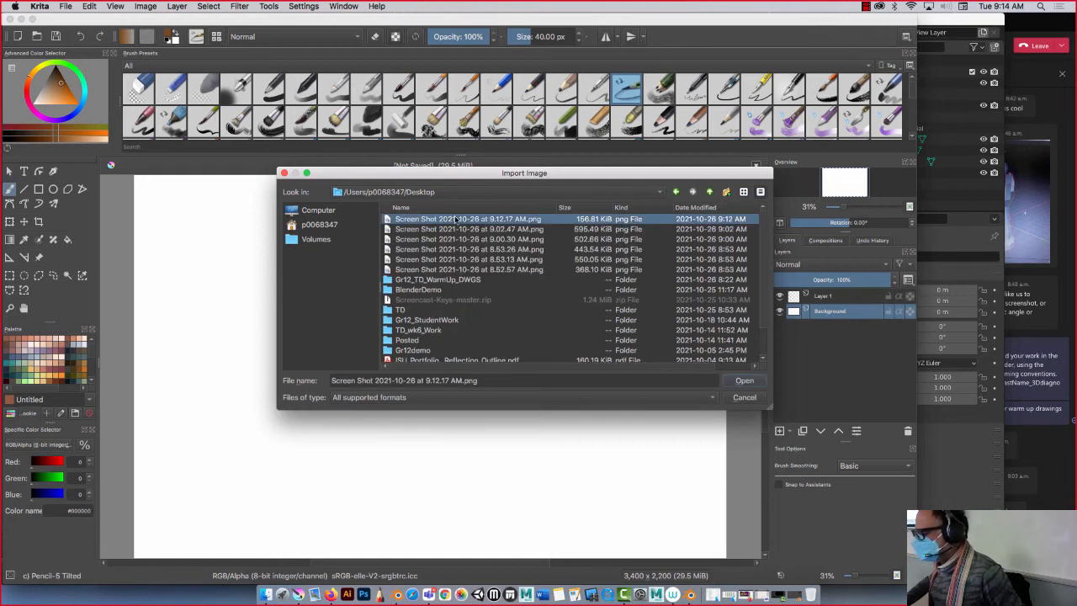
shift+click(492, 233)
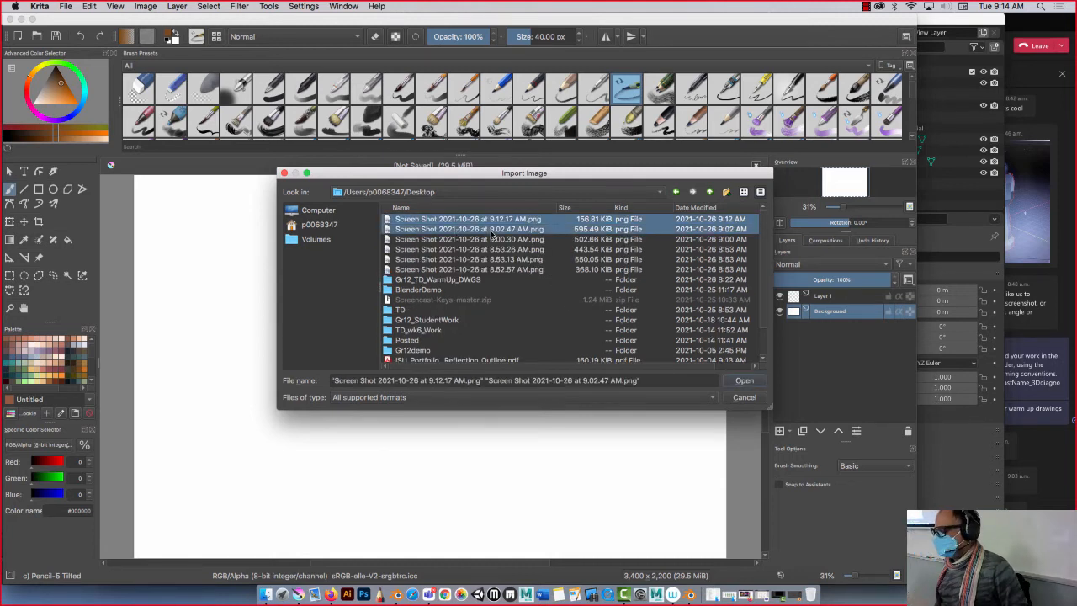
shift+click(493, 241)
shift+click(492, 250)
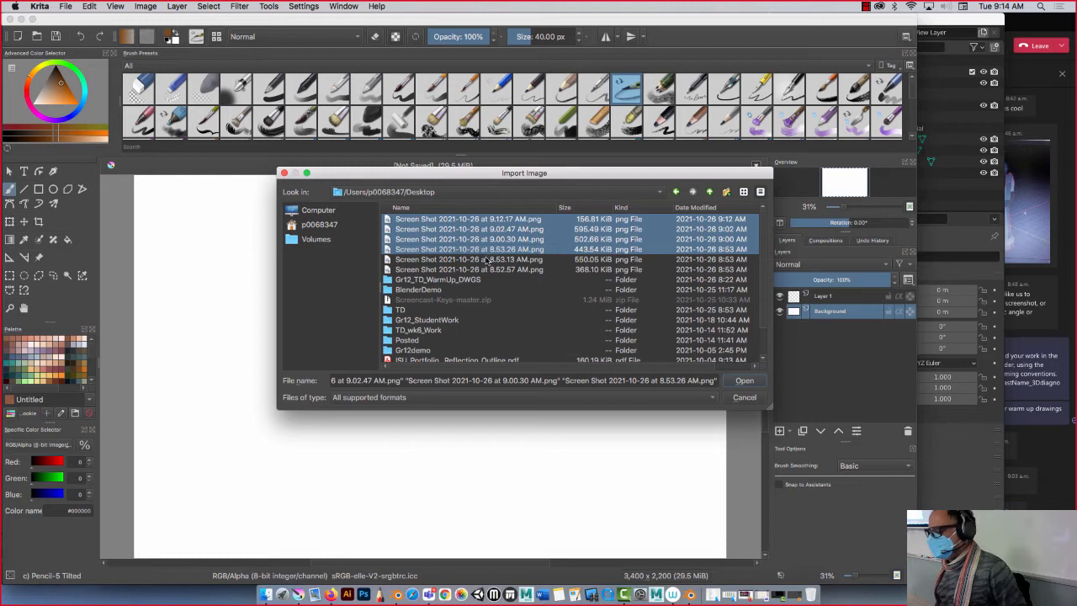
shift+click(487, 260)
shift+click(485, 270)
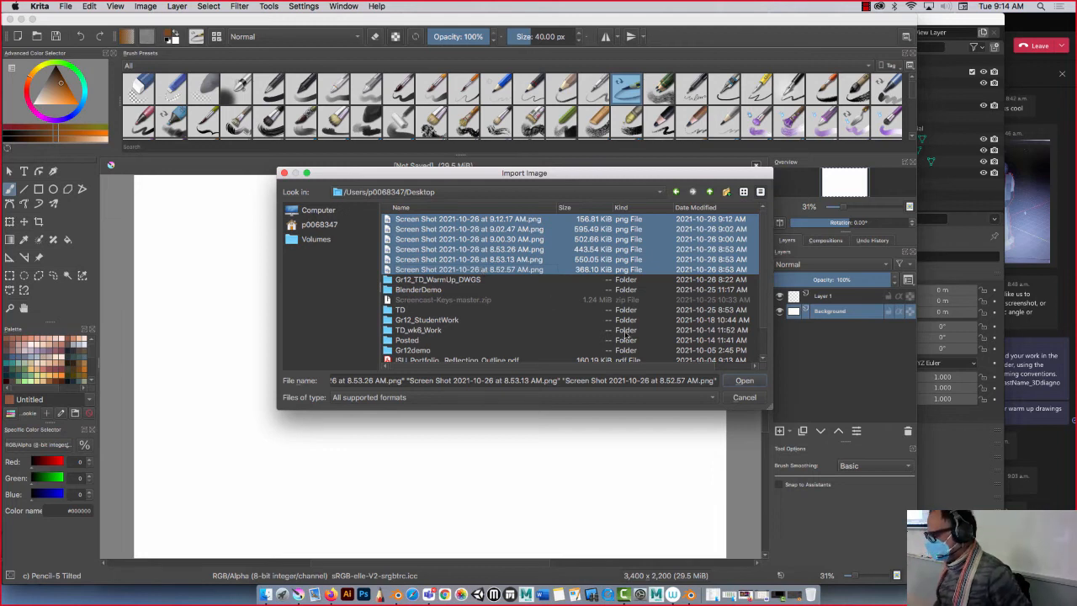
click(742, 382)
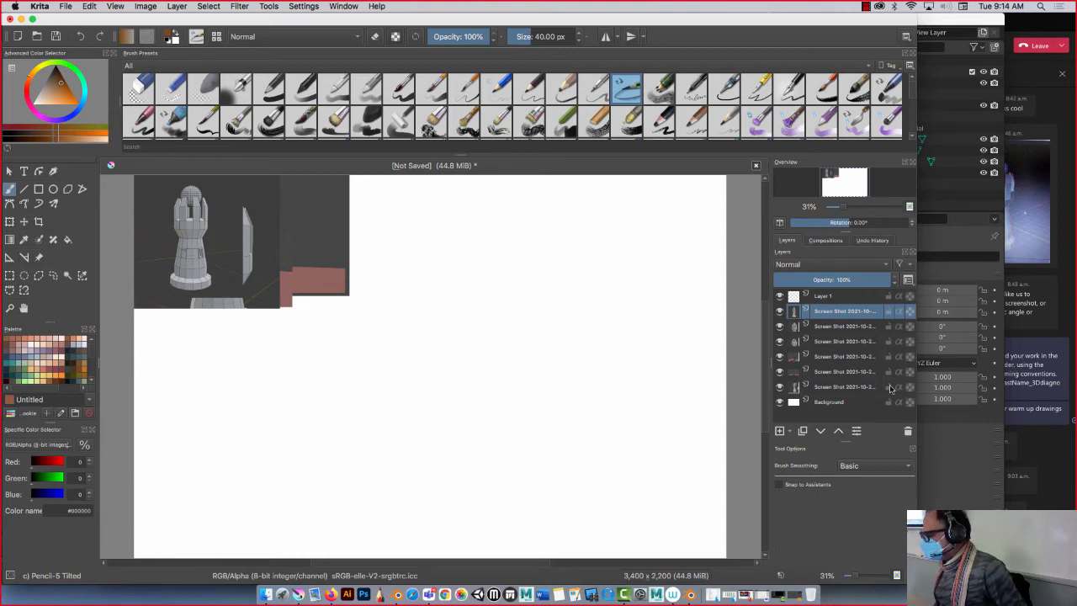
Add a new layer directly above Background and make a wide rectangular selection of about 3200 by 720 px across the page's middle
click(832, 402)
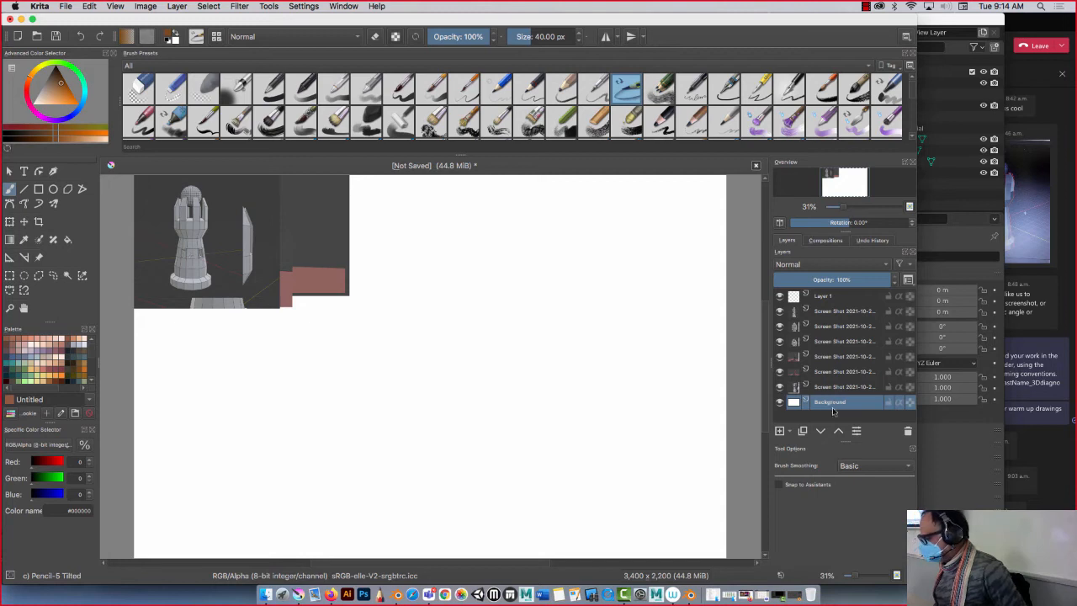
click(779, 432)
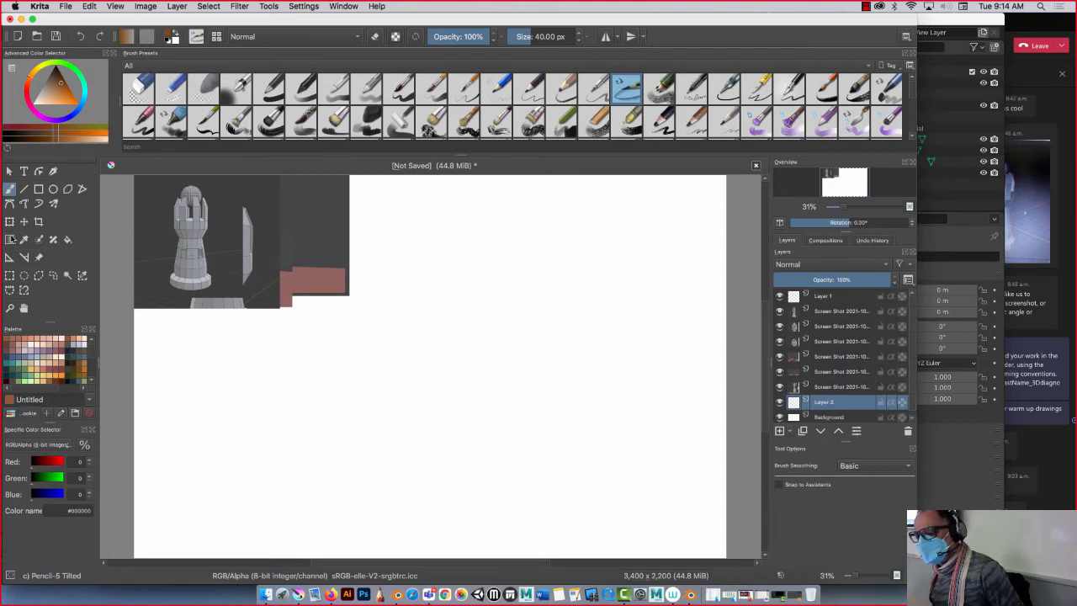
click(10, 275)
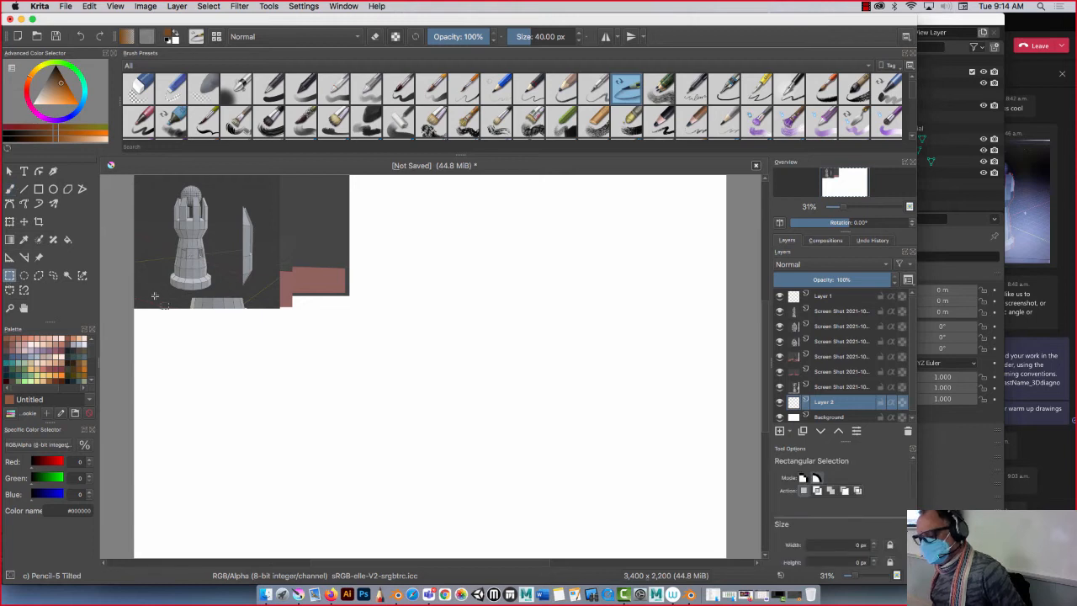
drag(154, 295, 665, 416)
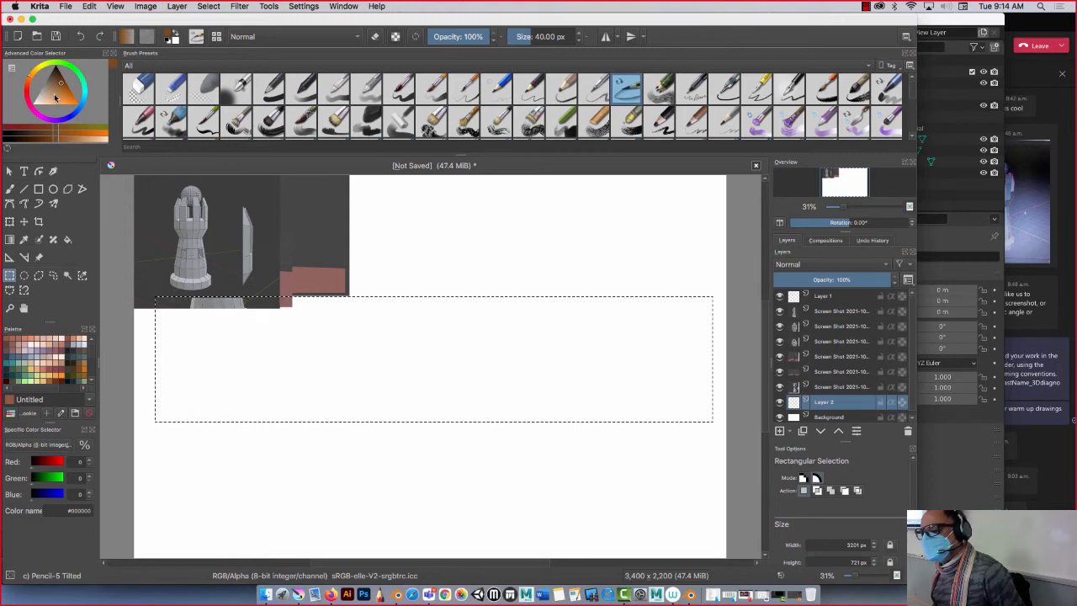
Fill the rectangular selection with light tan #d5a87e and deselect it
drag(56, 98, 51, 97)
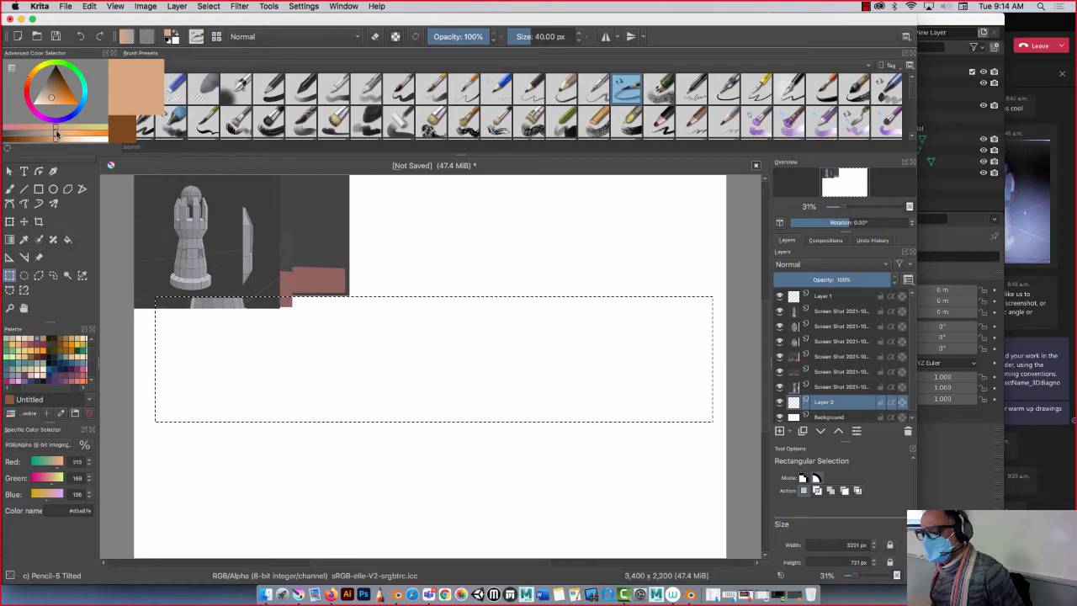
click(67, 239)
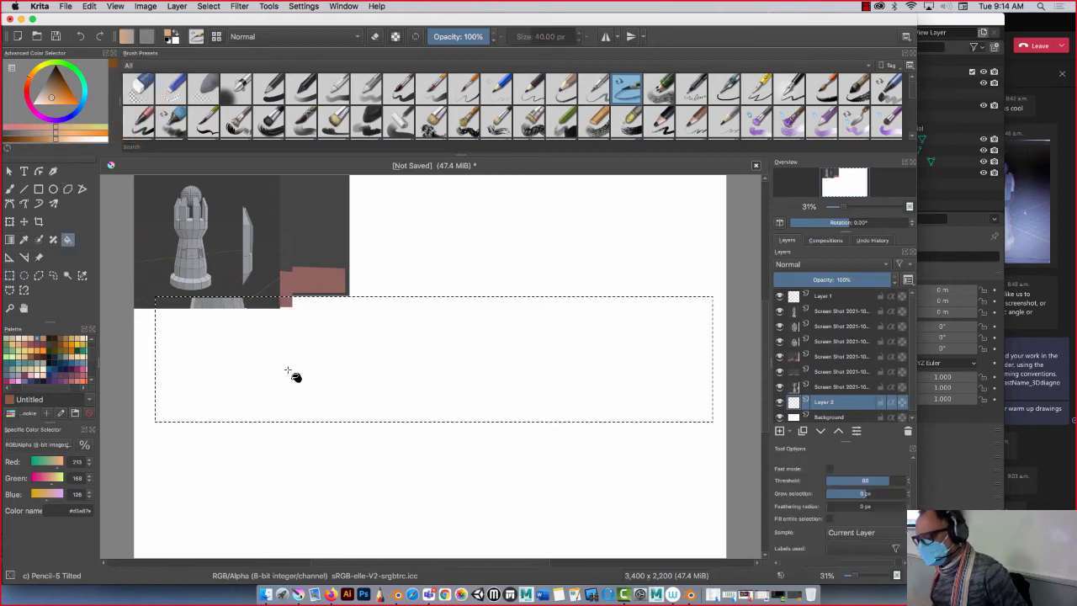
click(311, 389)
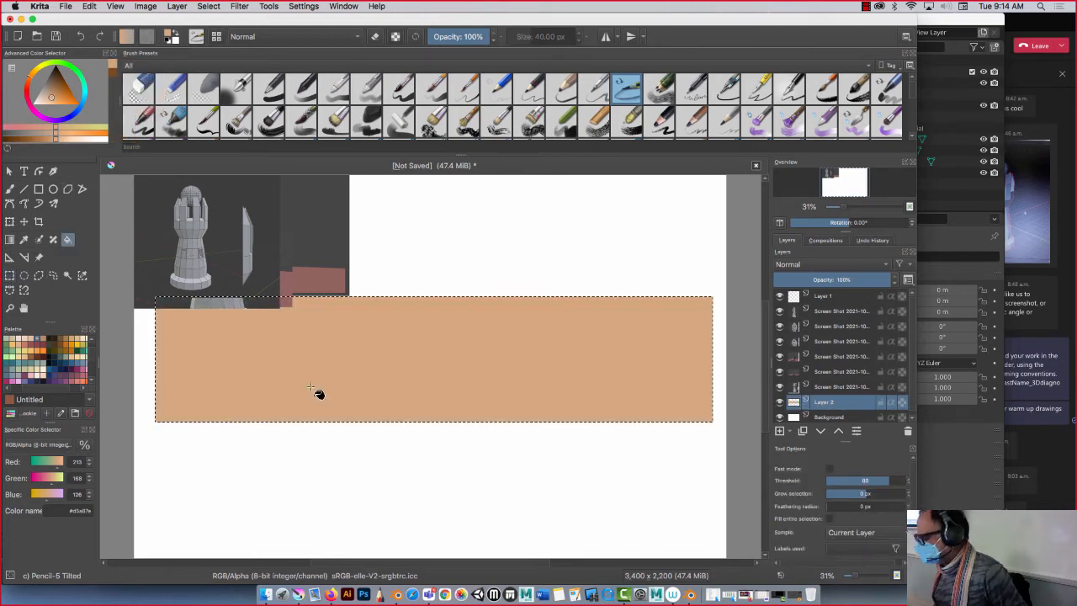
key(ctrl+shift+a)
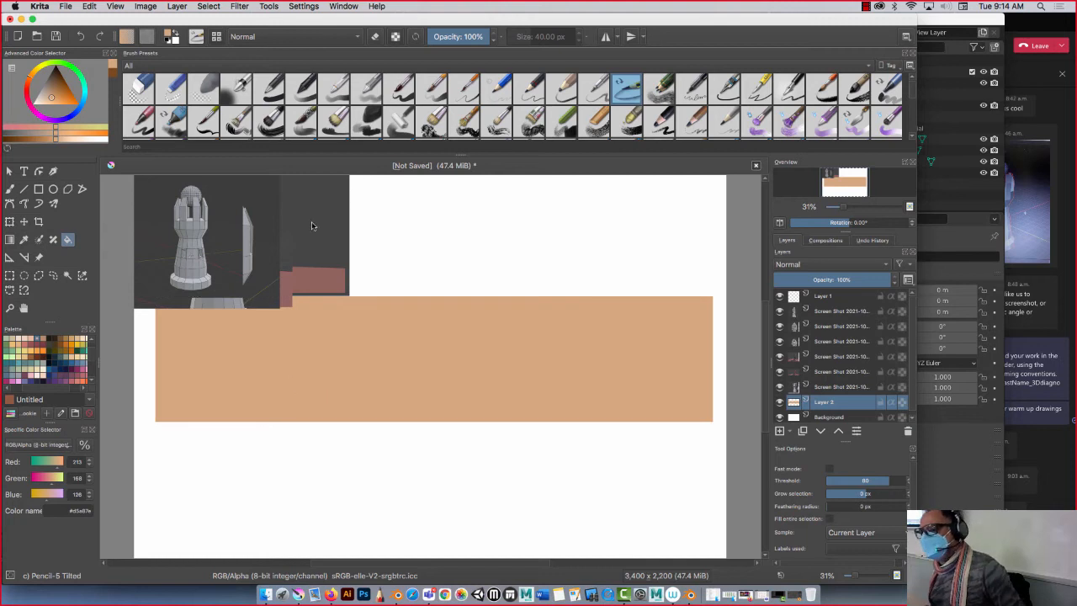
Check the keyboard shortcut scheme in the program's preferences and close them
click(67, 7)
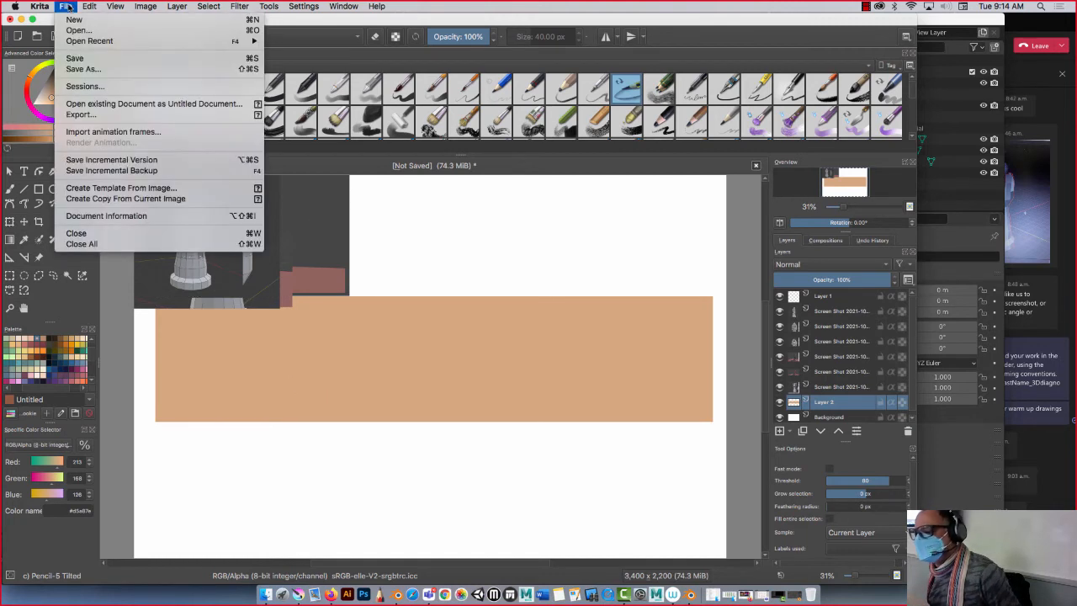
mouse_move(40, 6)
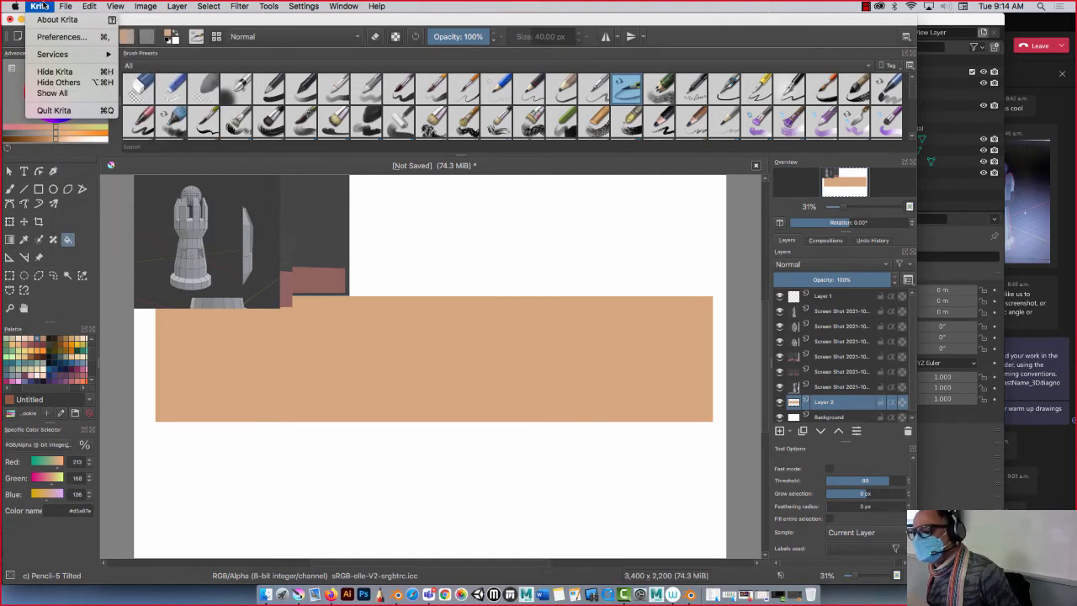
click(52, 37)
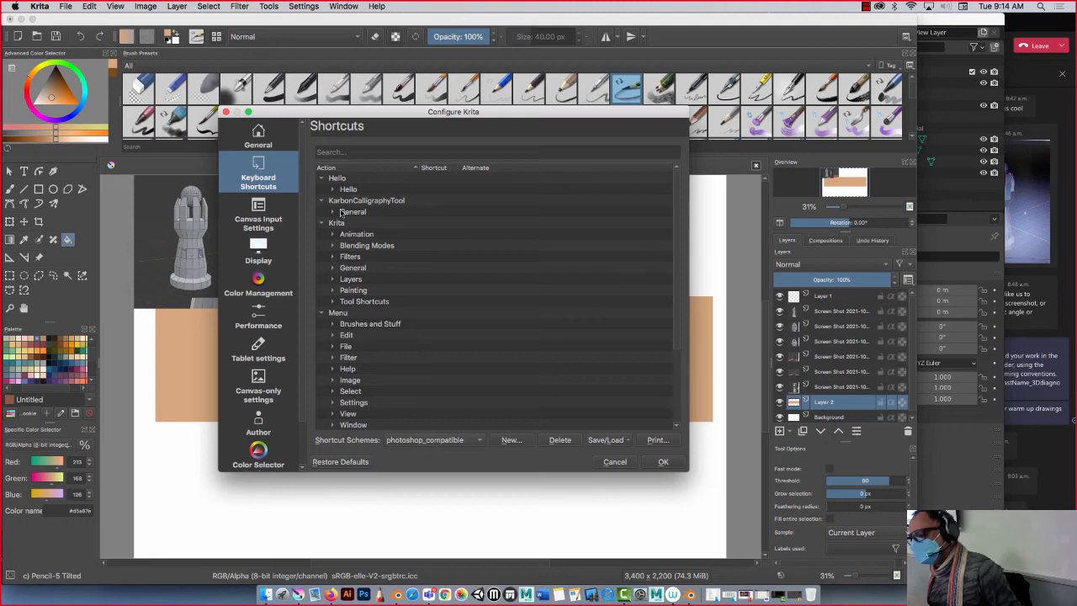
click(663, 462)
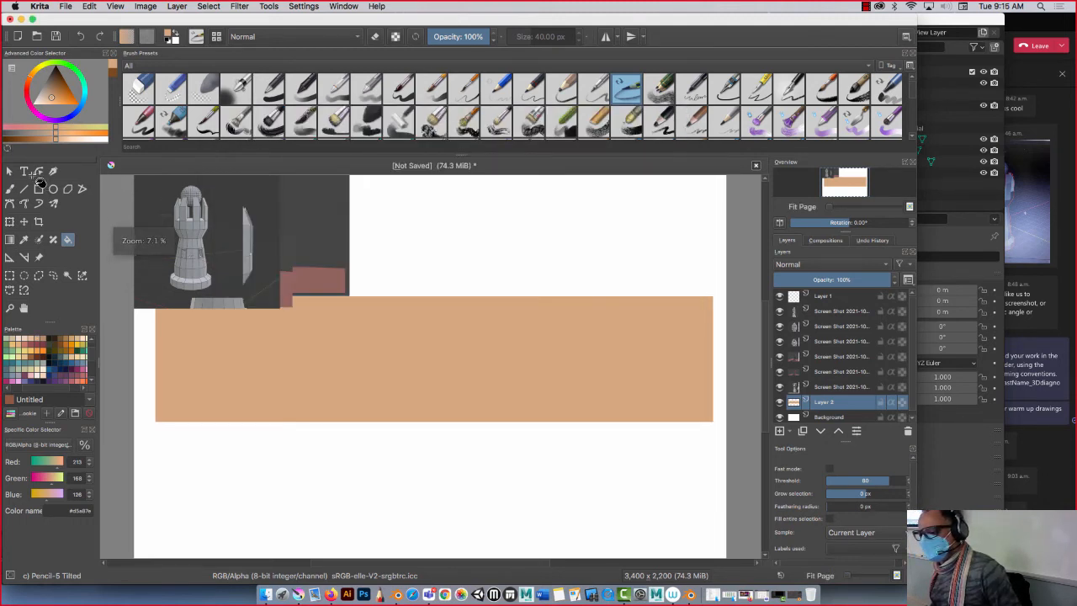
Transform the lowest screenshot layer, moving the grooved tower image onto the tan band's right end and enlarging it to overlap the band's edges
click(10, 221)
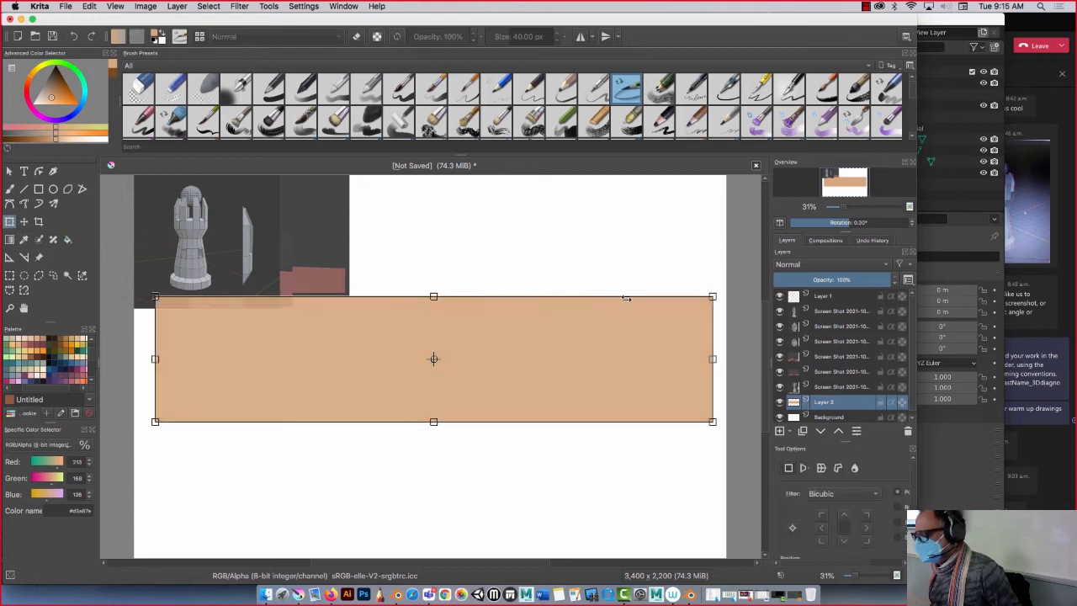
click(844, 387)
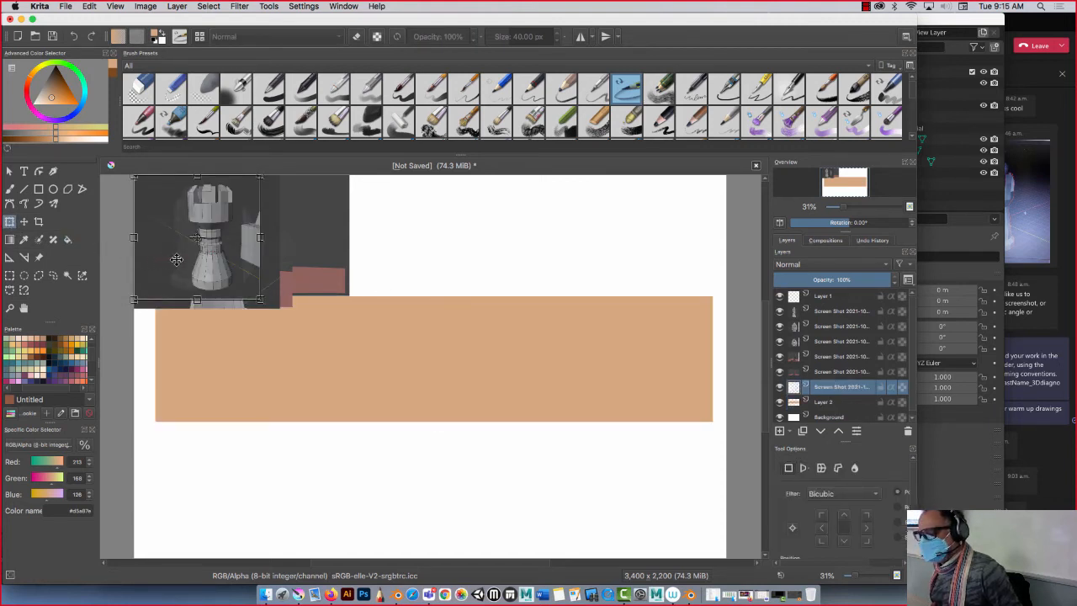
drag(198, 256, 618, 375)
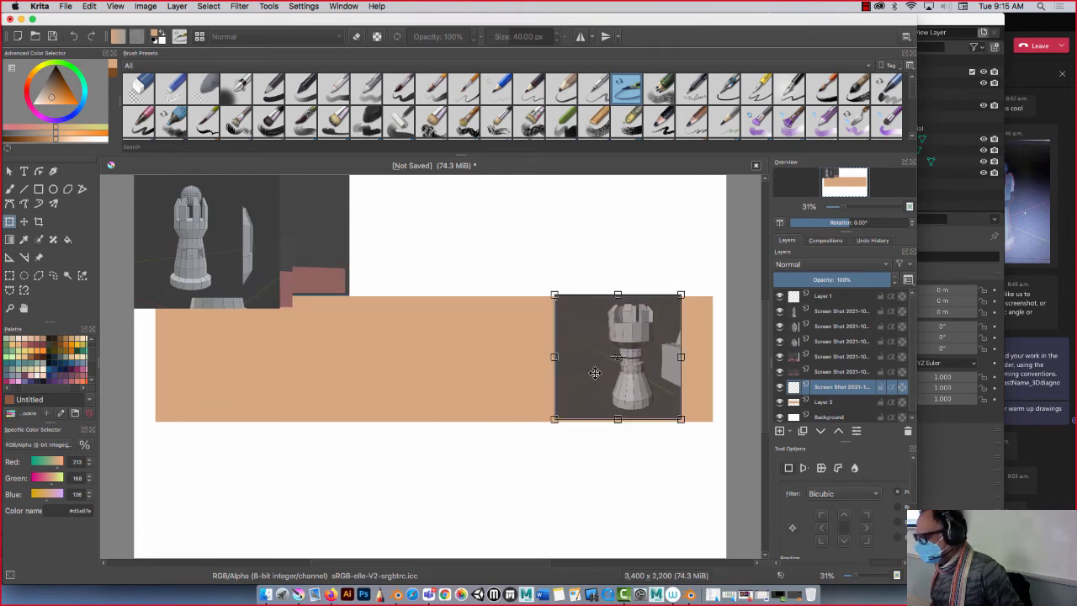
drag(551, 294, 495, 260)
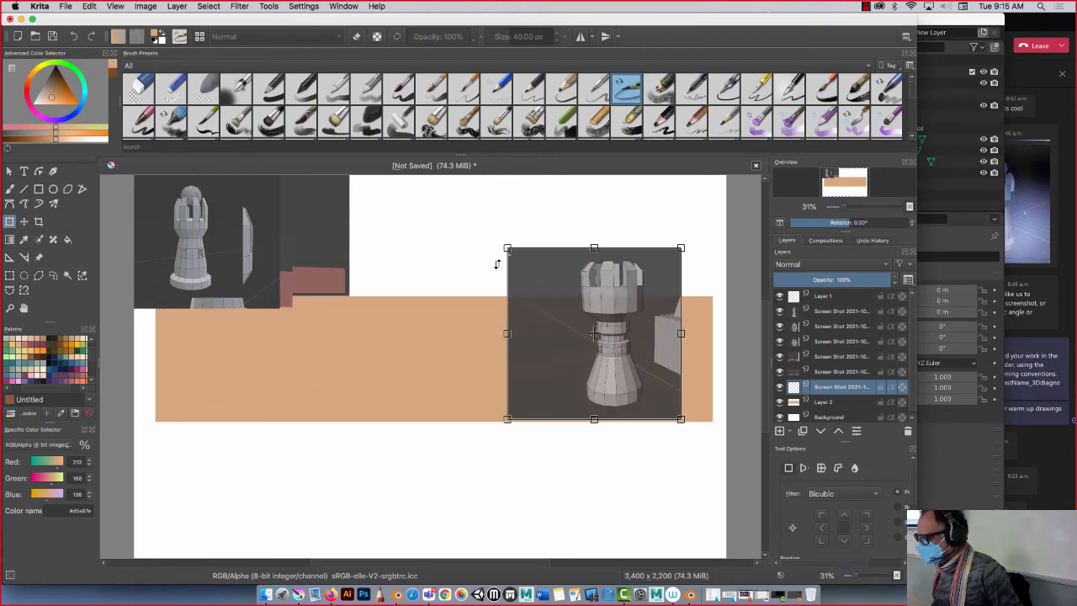
drag(561, 331, 553, 355)
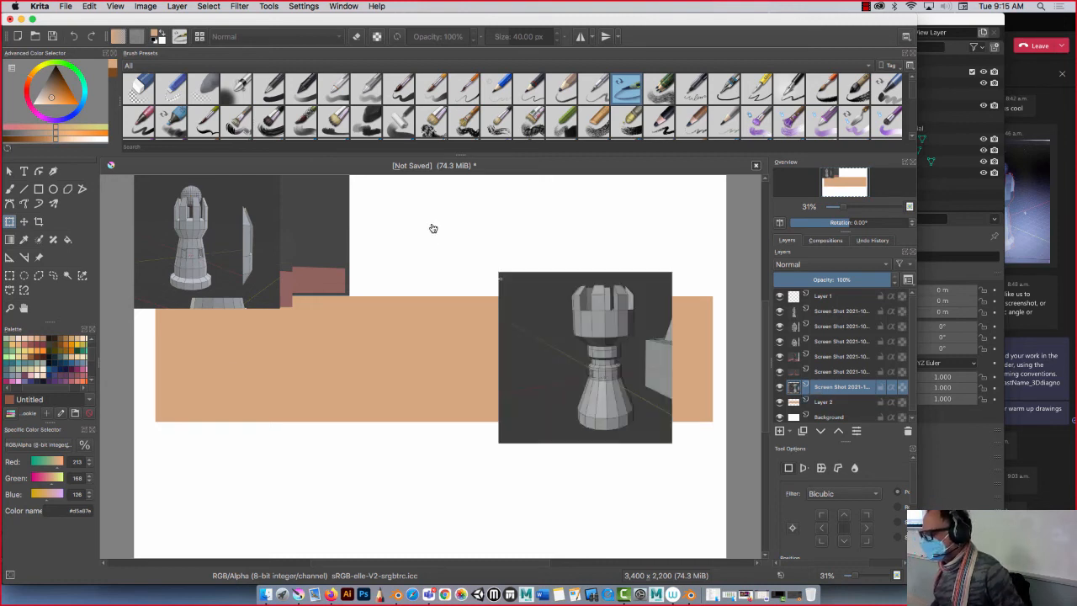
Move the red-toned tower screenshot onto the tan band, just left of the enlarged tower image, and apply the transform
click(845, 372)
click(353, 274)
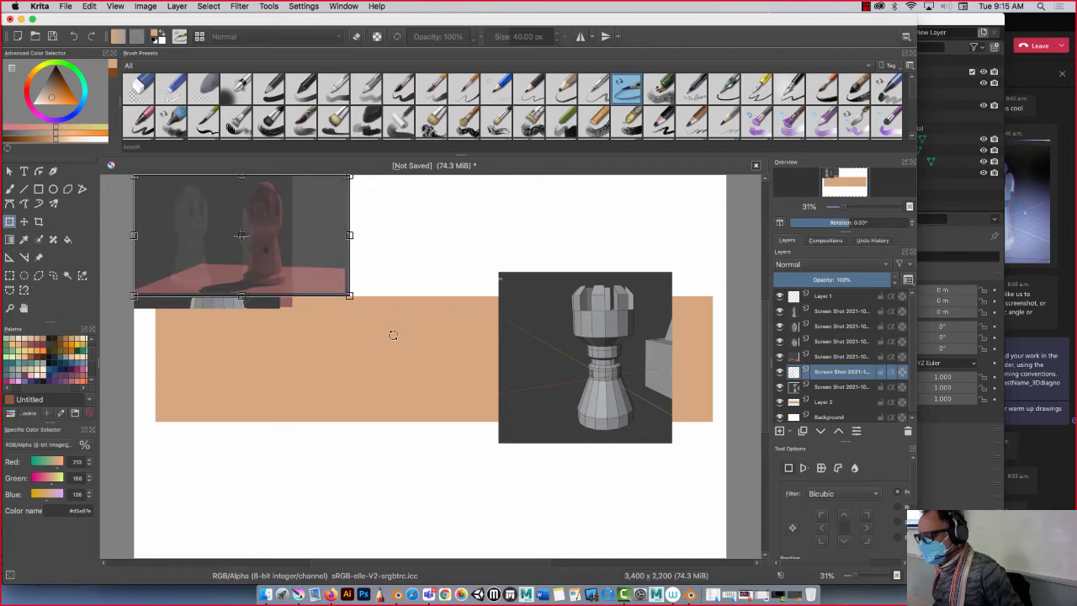
drag(333, 241, 468, 361)
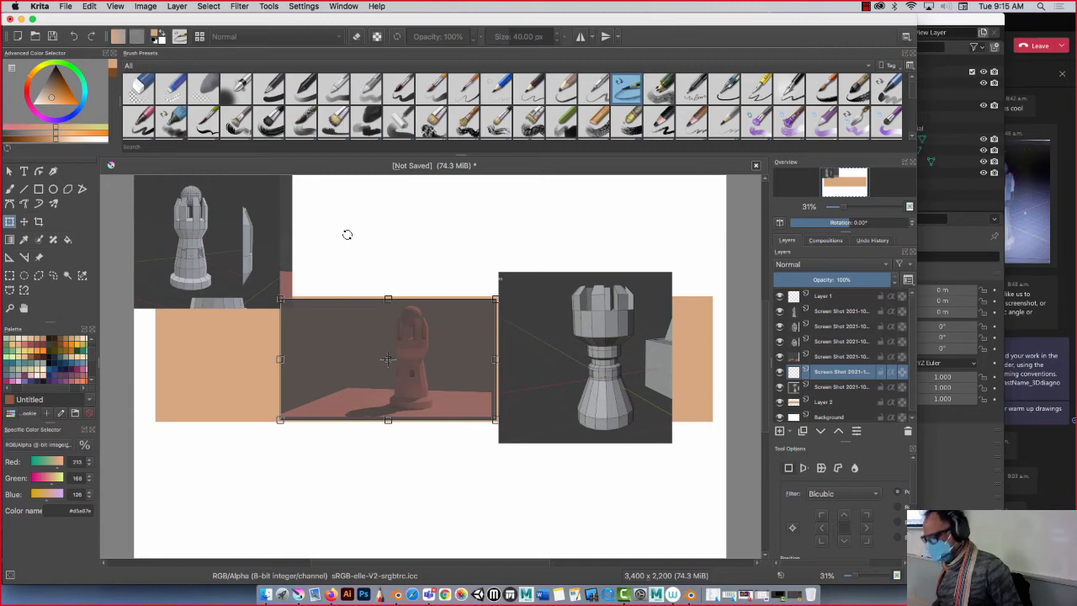
key(Return)
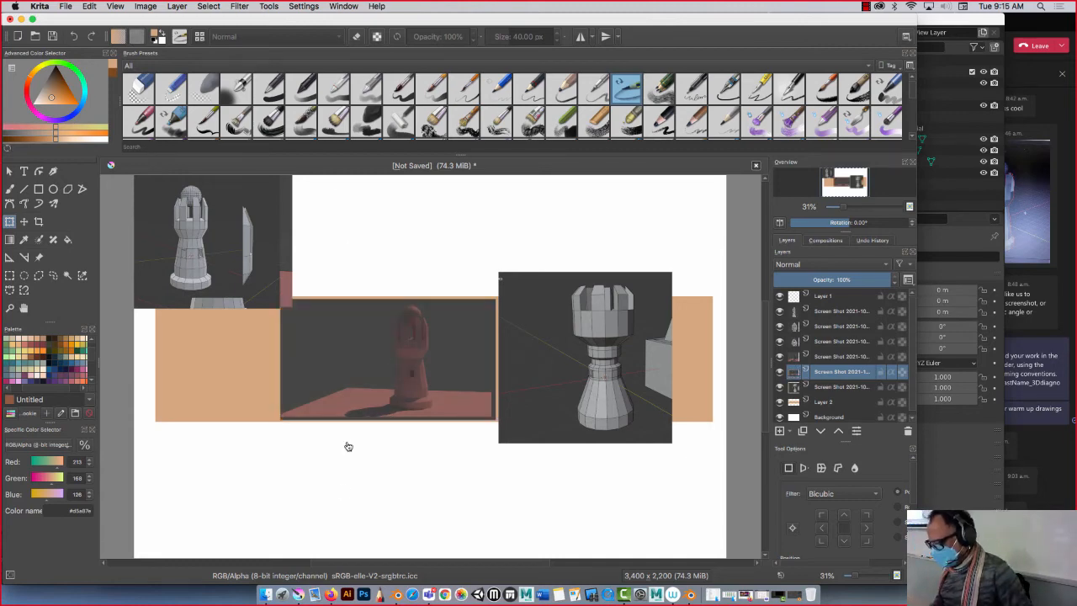
Switch to the Blender window with the grooved tower and delete the cube standing beside it
click(795, 595)
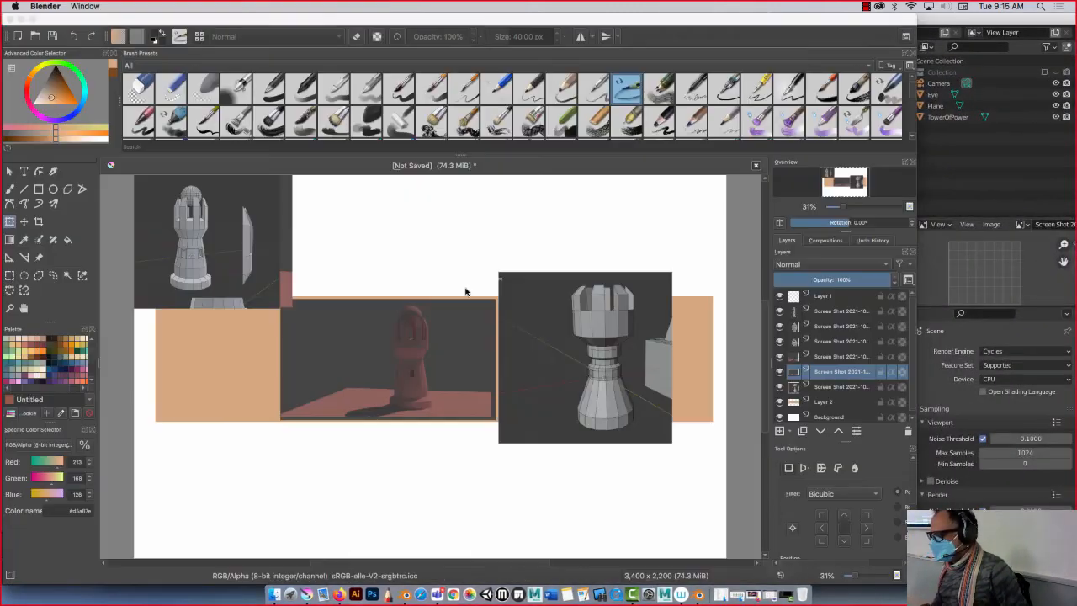
click(700, 595)
scroll(363, 187, up, 2)
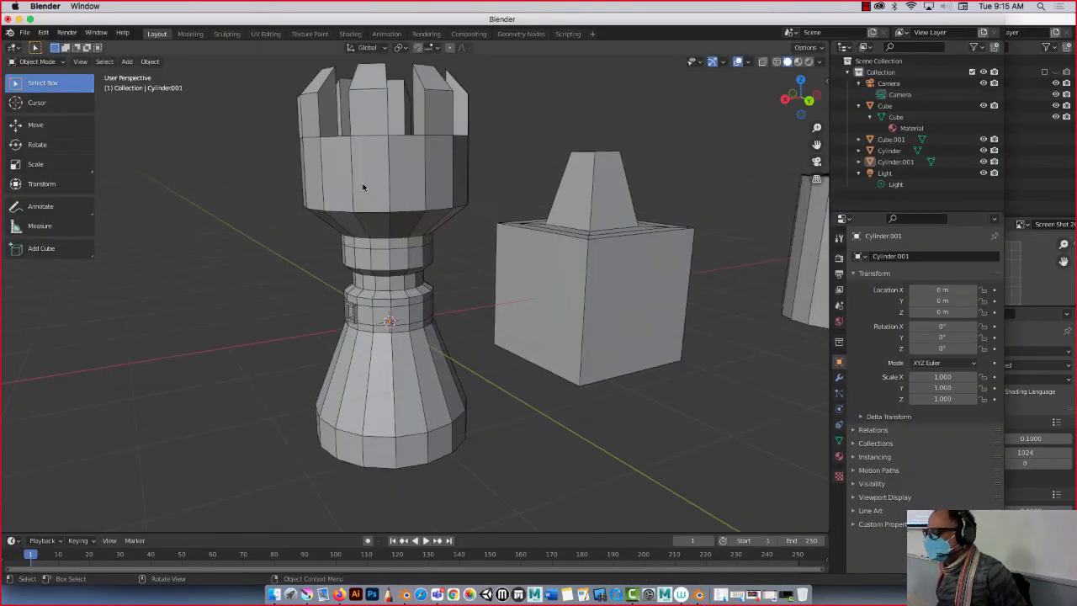
middle_drag(352, 195, 379, 202)
click(586, 301)
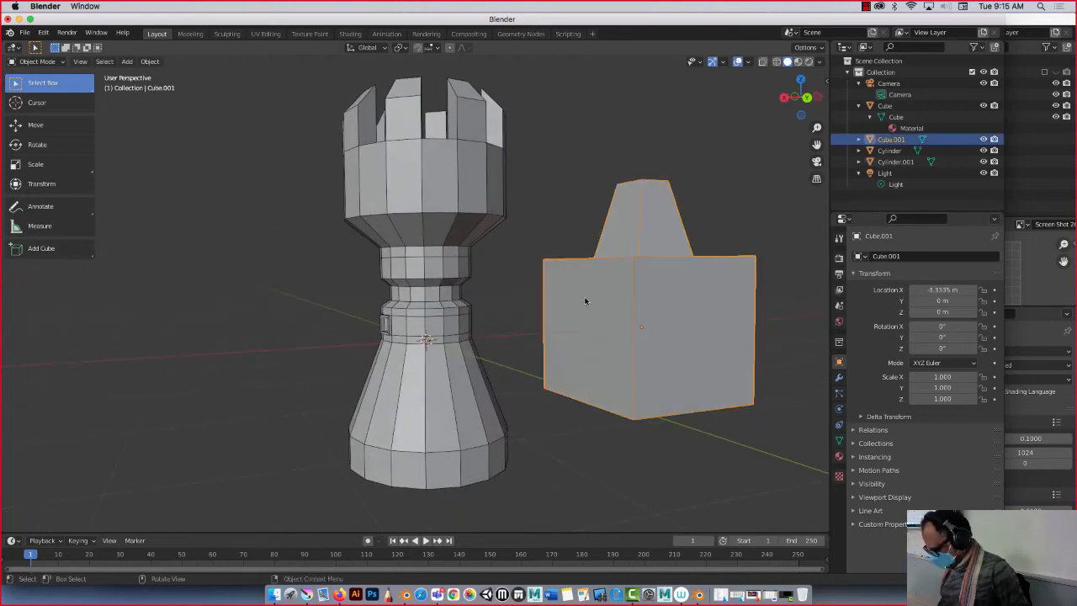
key(Delete)
Capture a screenshot of the viewport area around the grooved tower's battlements and neck, framed close up
scroll(450, 189, down, 3)
scroll(449, 189, up, 5)
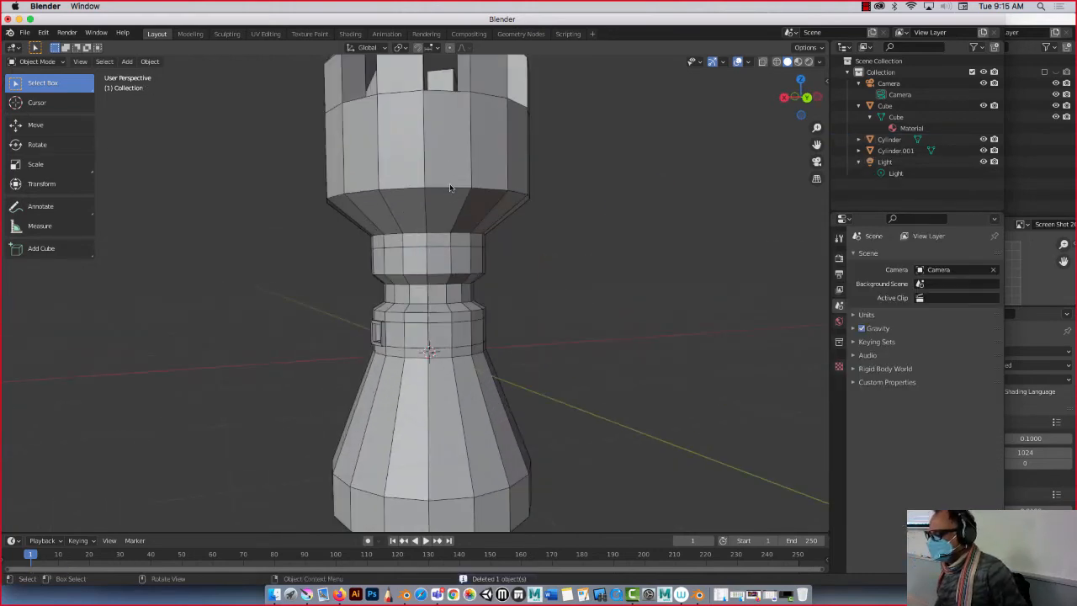
middle_drag(449, 189, 436, 229)
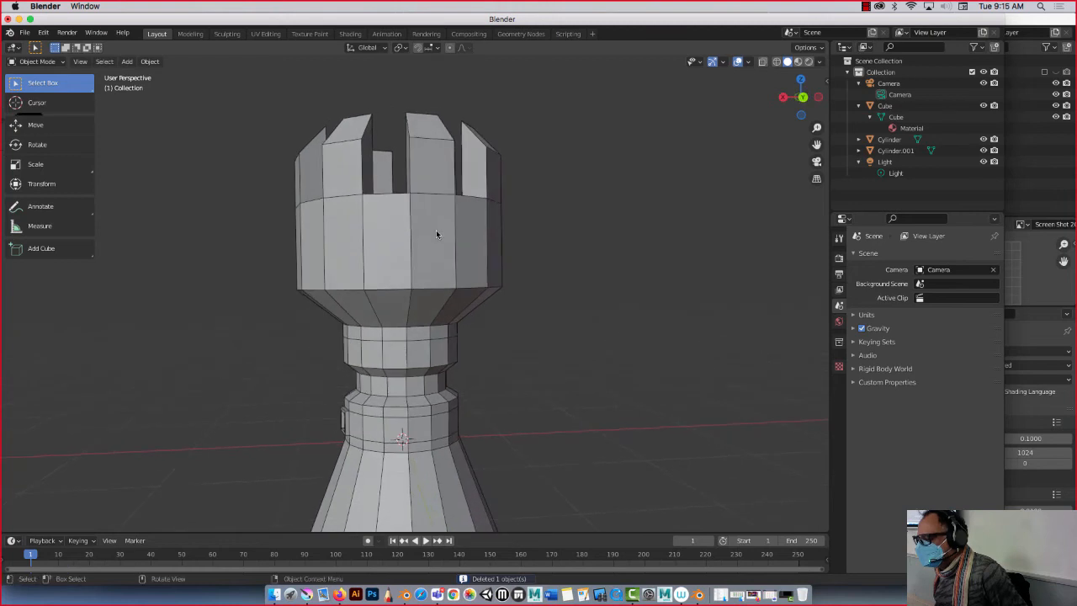
scroll(413, 202, down, 4)
scroll(411, 195, up, 6)
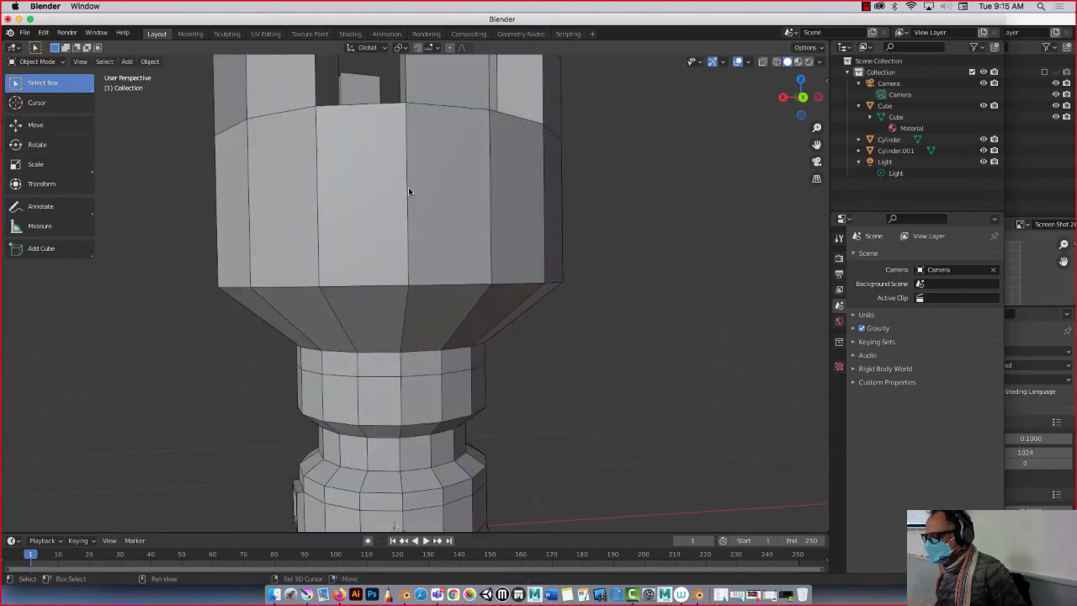
shift+middle_drag(408, 187, 461, 228)
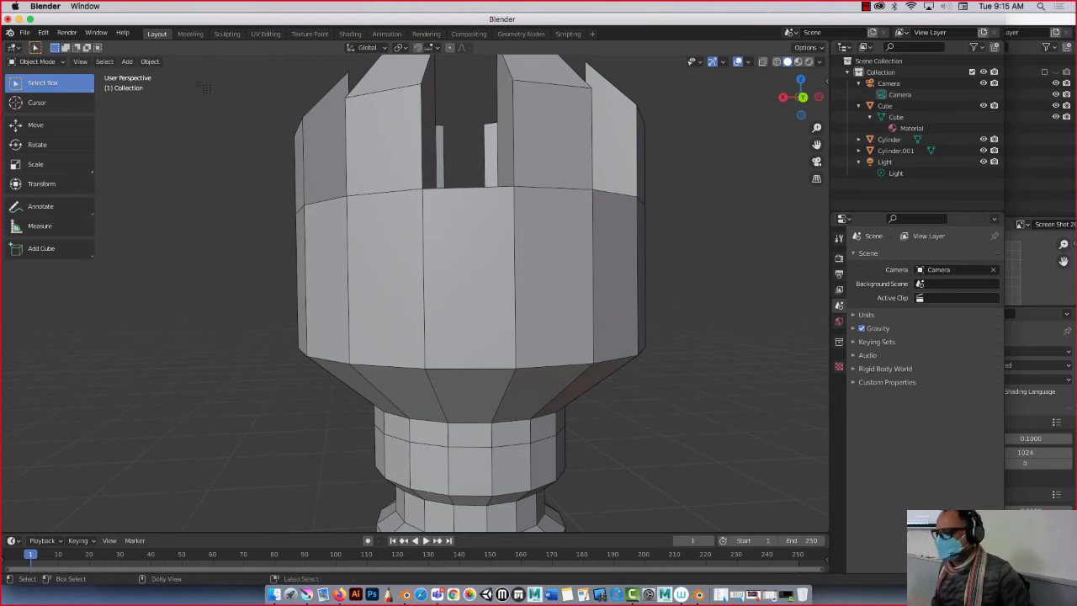
ctrl+drag(195, 84, 726, 454)
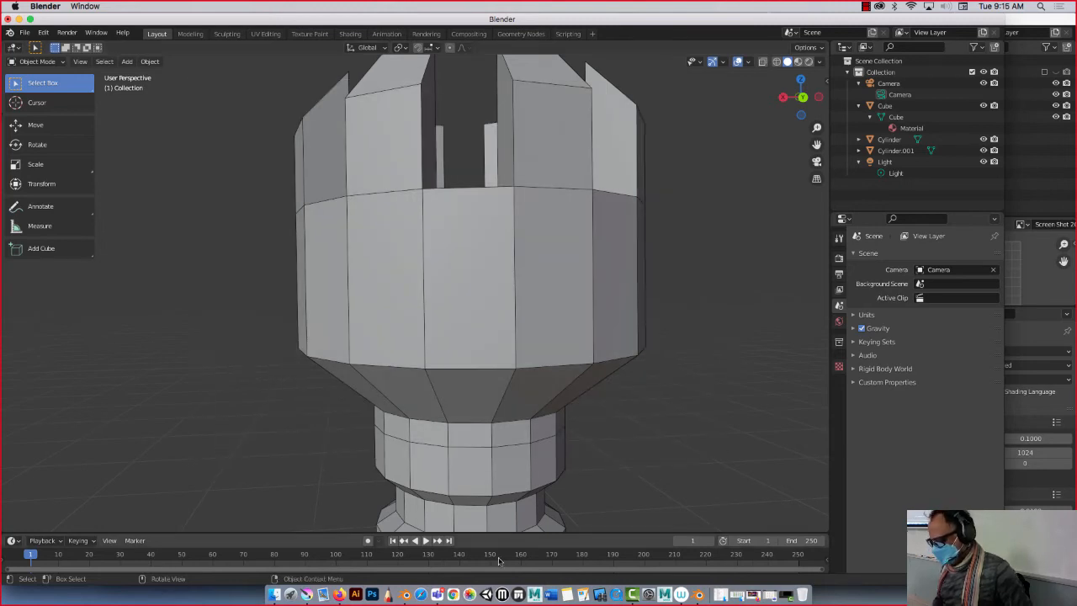
Switch to the Rook_01.blend window and set the viewport shading to solid
click(406, 594)
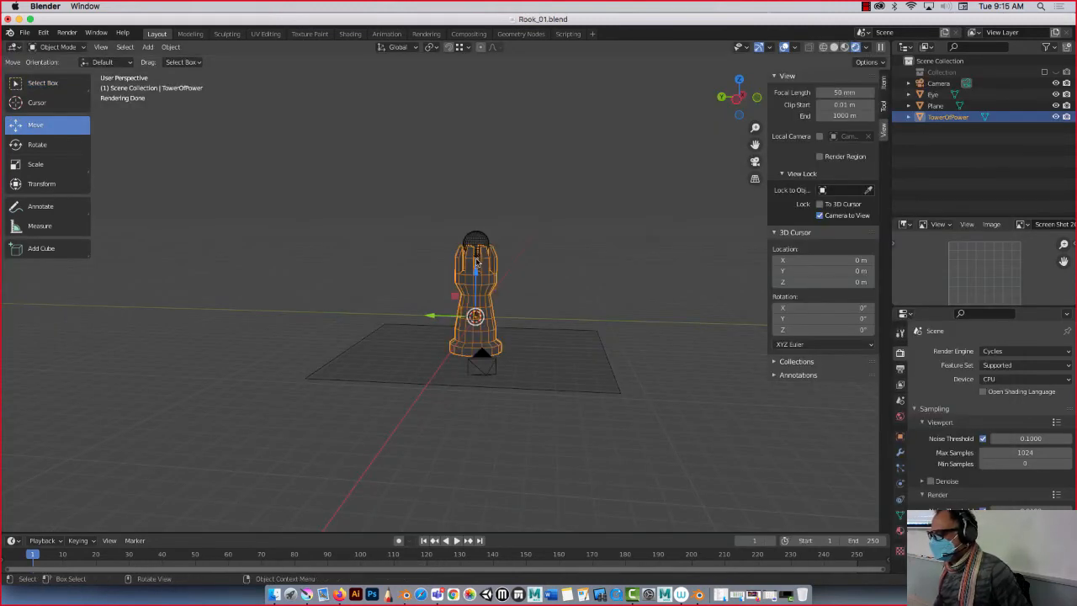
click(833, 48)
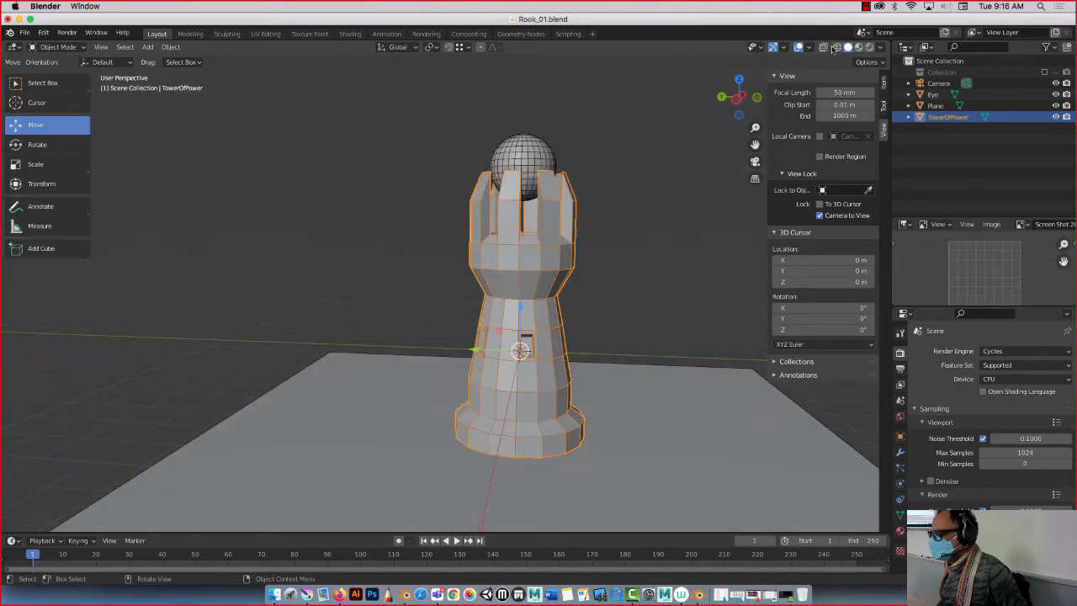
middle_drag(392, 185, 312, 180)
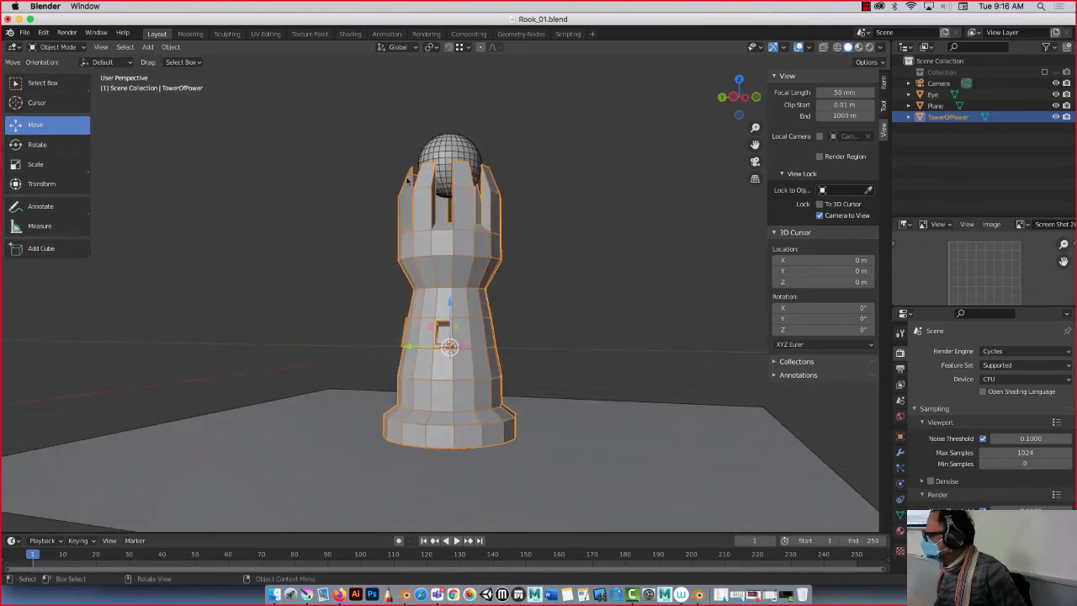
Capture a low-angle close-up screenshot of the TowerOfPower model, covering the sphere, battlements and recessed windows
scroll(407, 180, down, 3)
scroll(409, 178, up, 5)
middle_drag(409, 179, 449, 201)
scroll(415, 185, up, 3)
scroll(422, 204, up, 1)
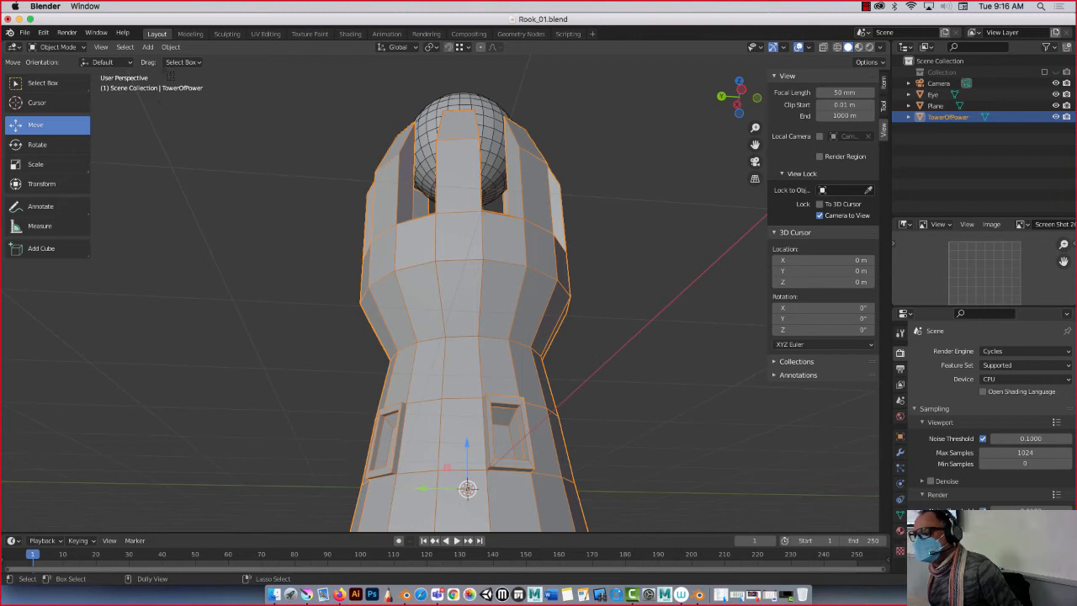
drag(156, 71, 661, 518)
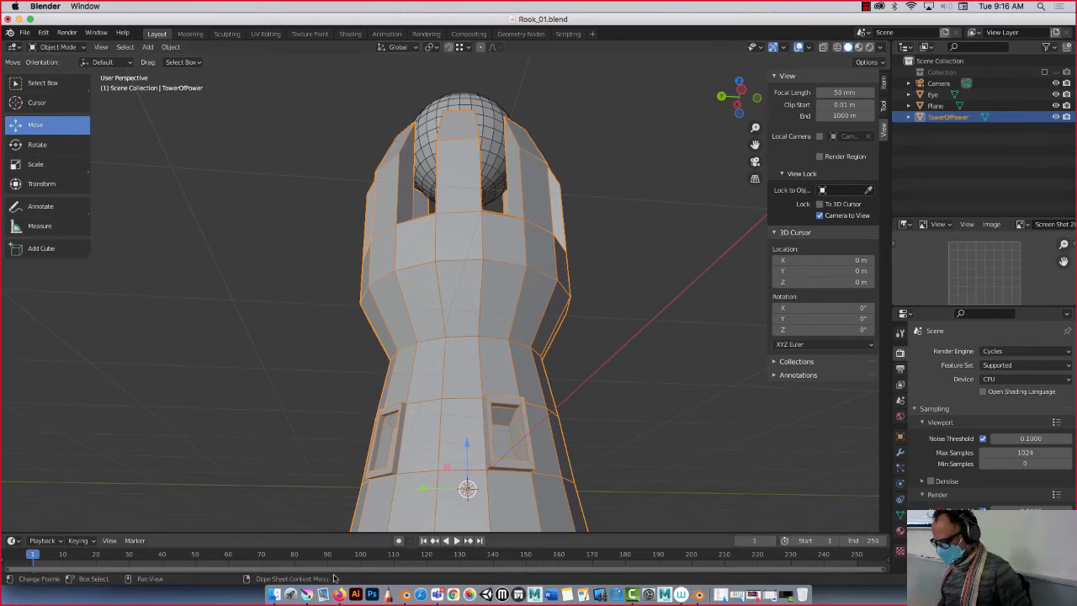
Switch to Krita, leave the transform of the red-toned screenshot and activate the Text tool
click(307, 594)
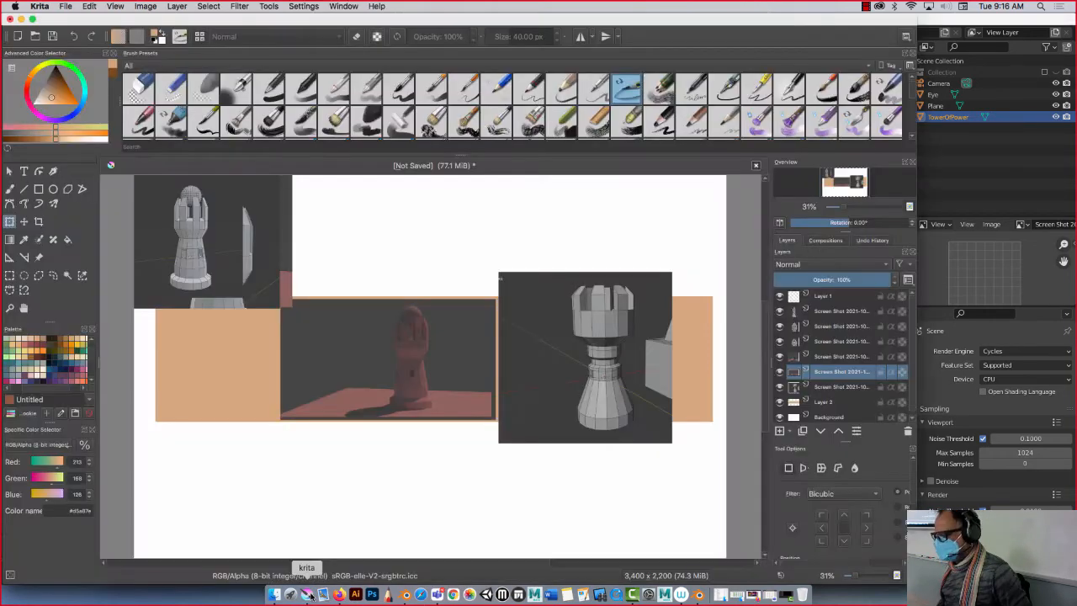
click(387, 359)
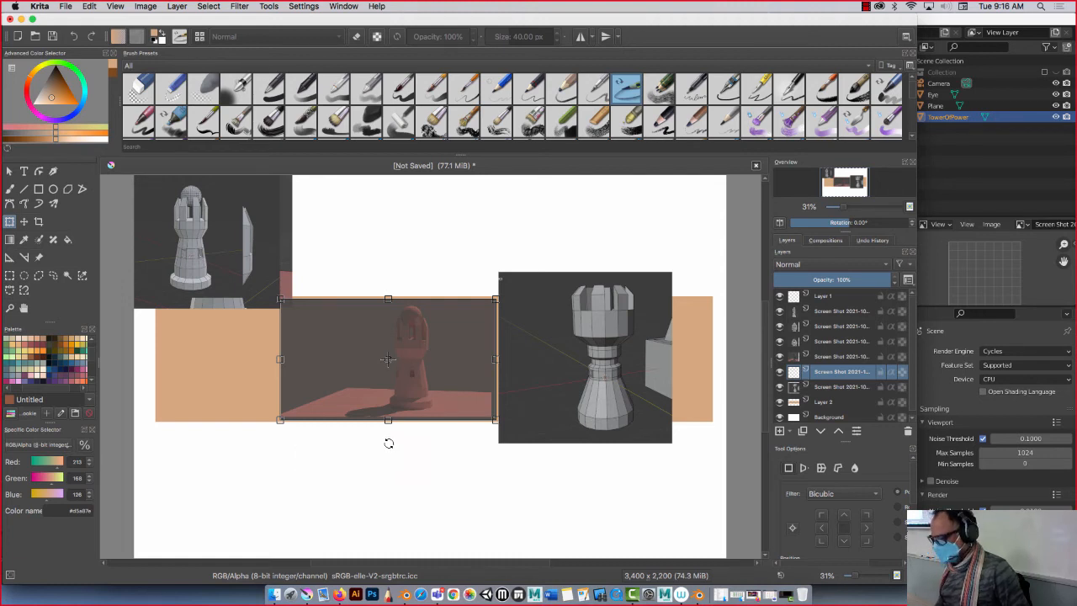
click(9, 171)
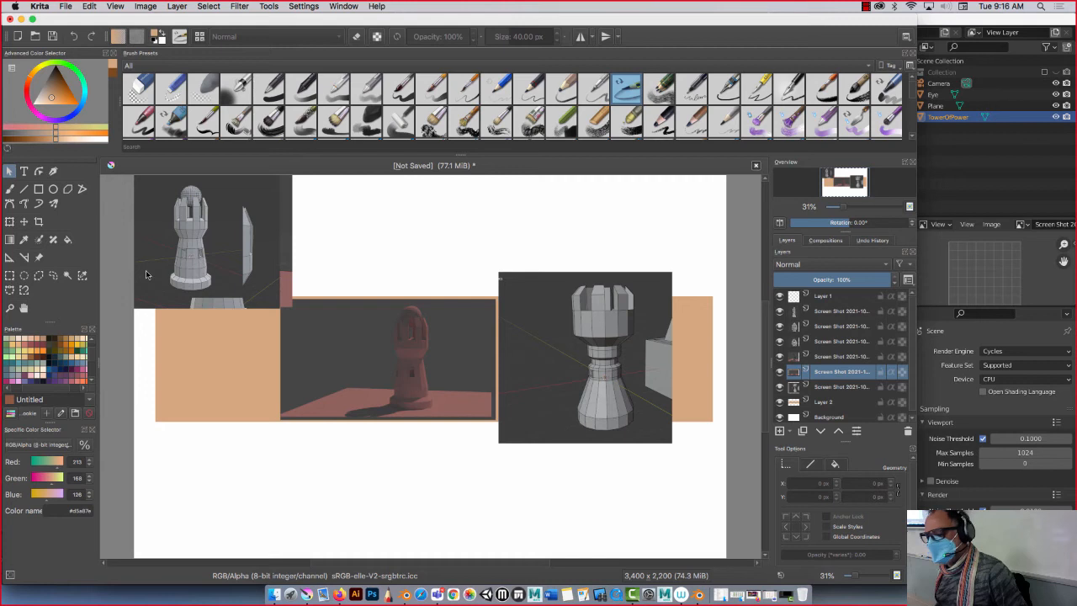
click(24, 171)
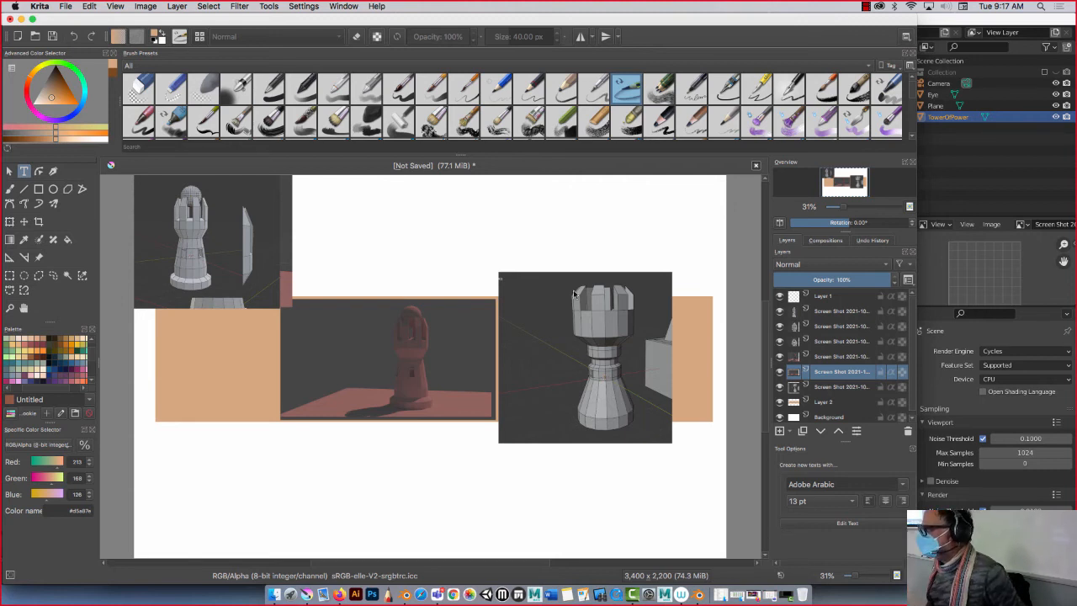
Export the page as a JPEG image named with the author's full name followed by _3D_Diagnostic, accepting the default JPEG options
click(68, 7)
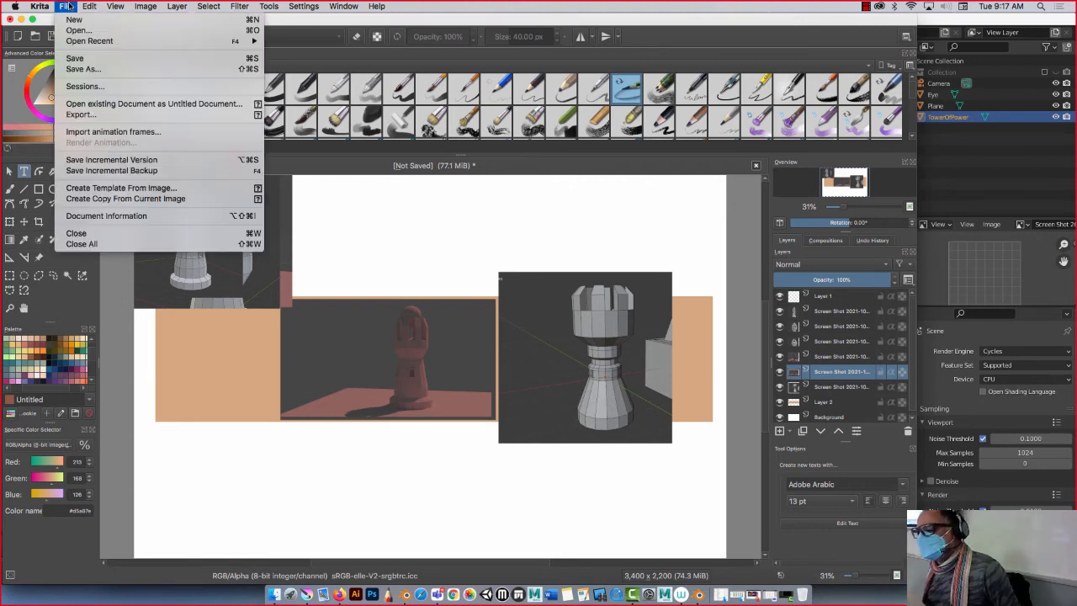
click(77, 114)
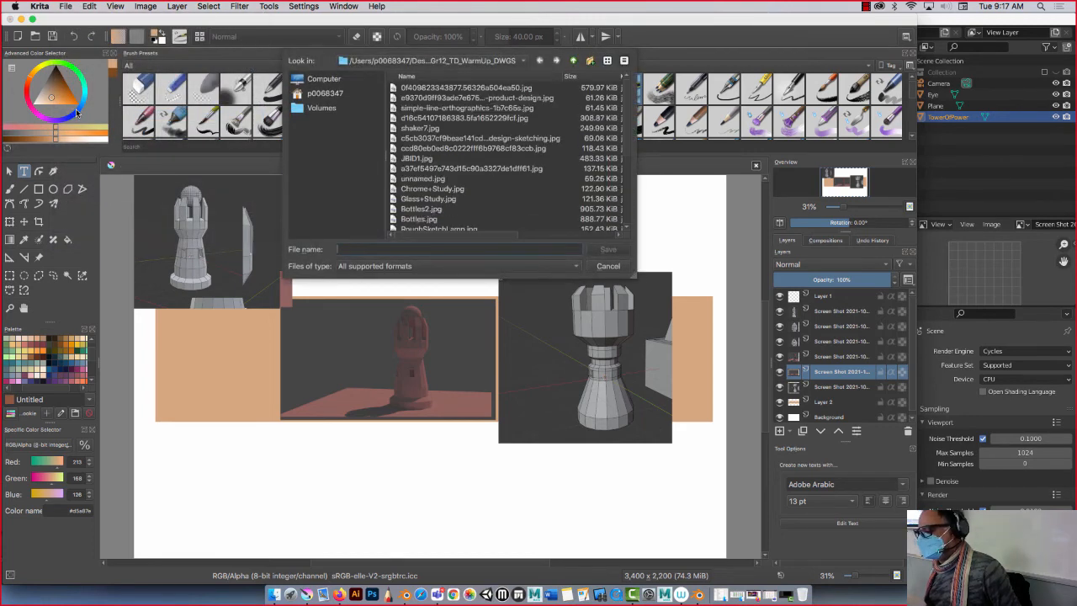
click(407, 267)
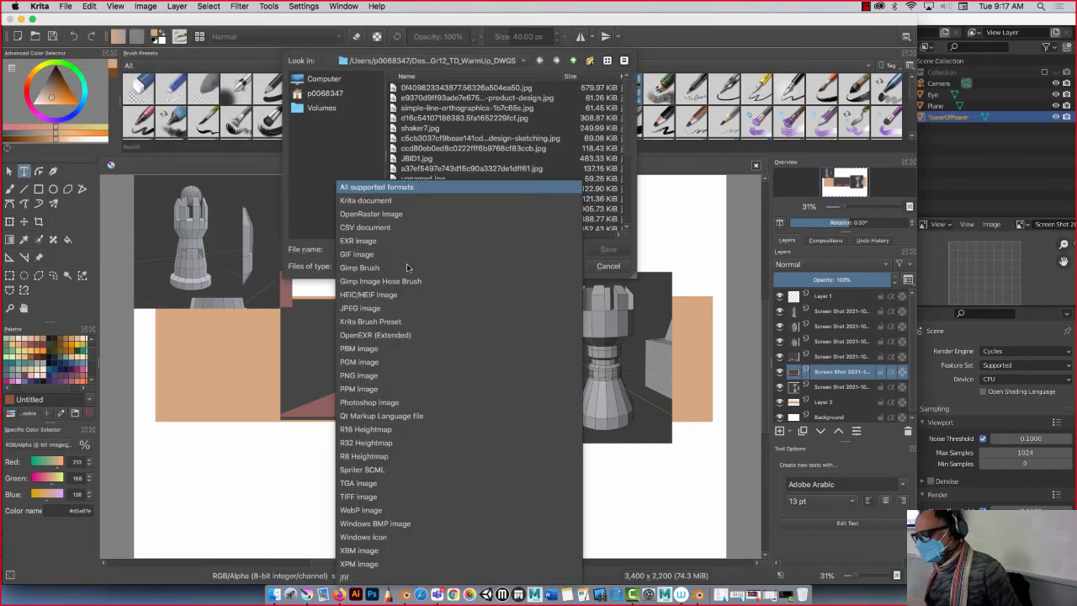
click(374, 309)
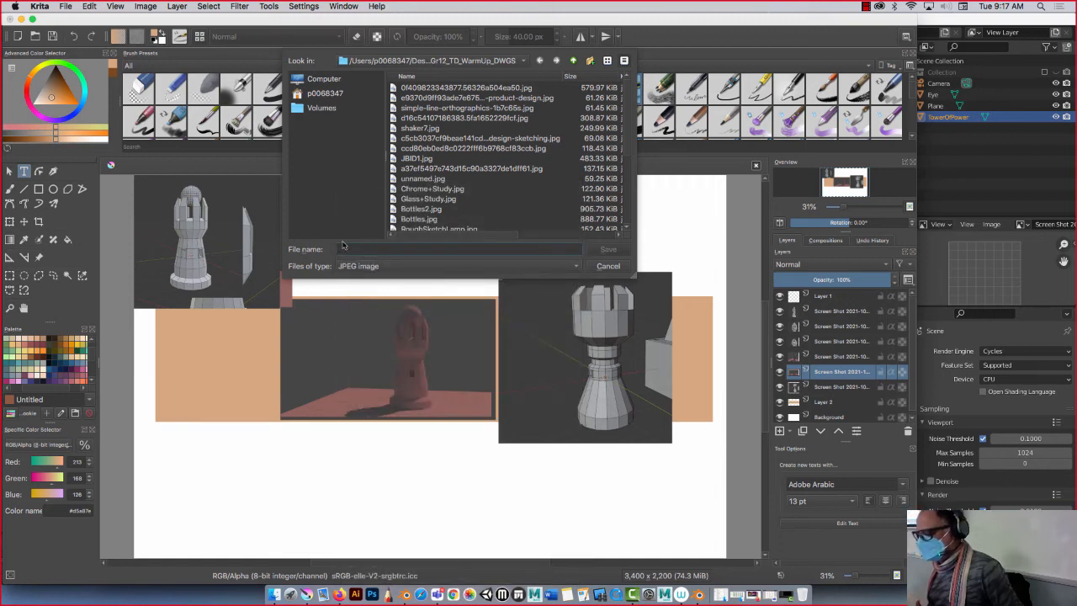
text(AlexBalian_3D_Diagnostic)
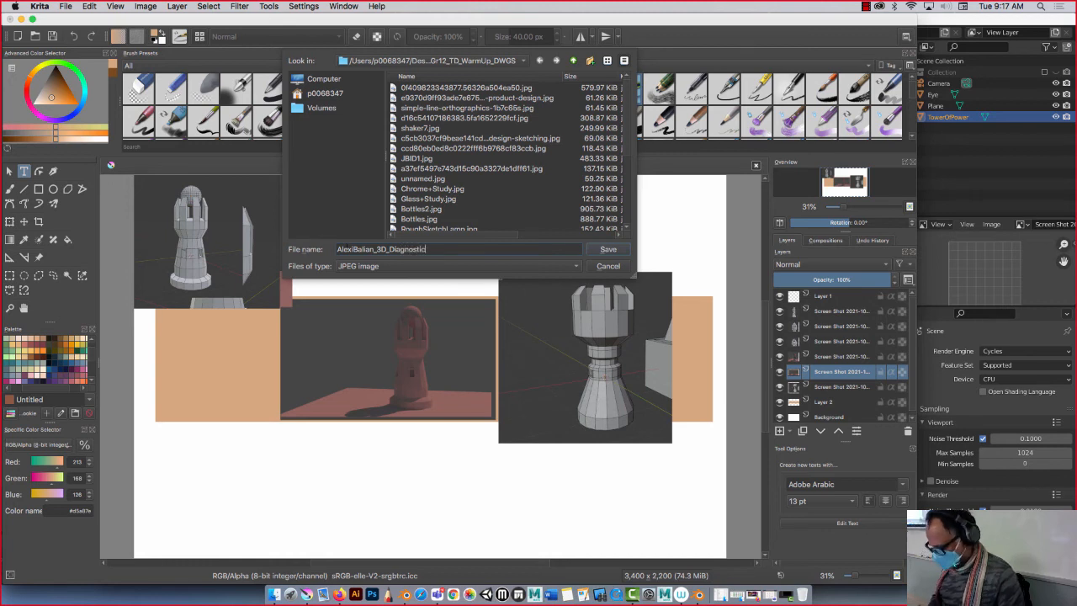
key(Return)
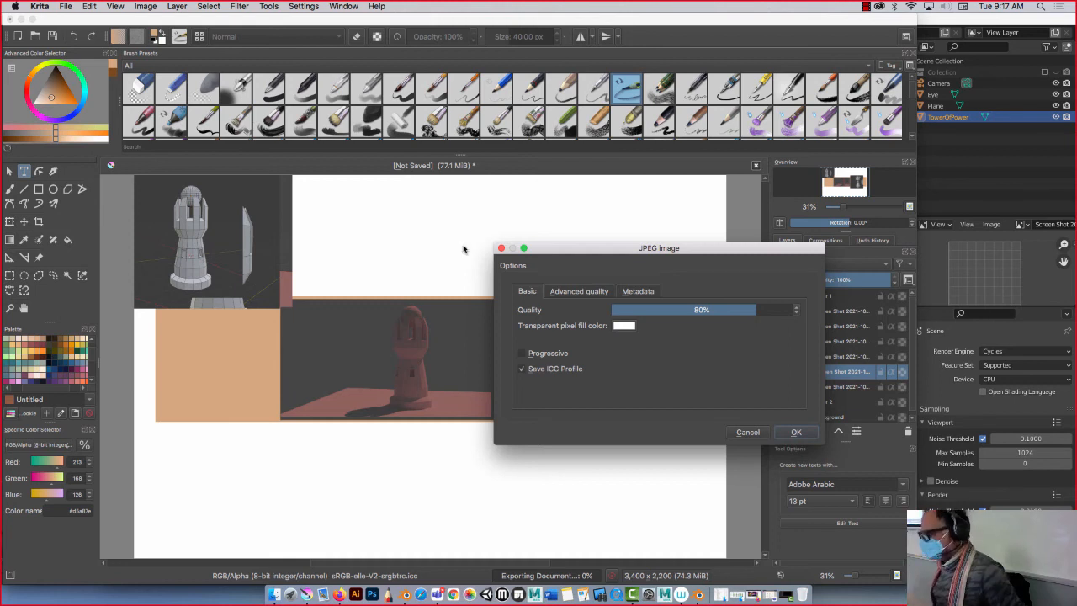
click(800, 432)
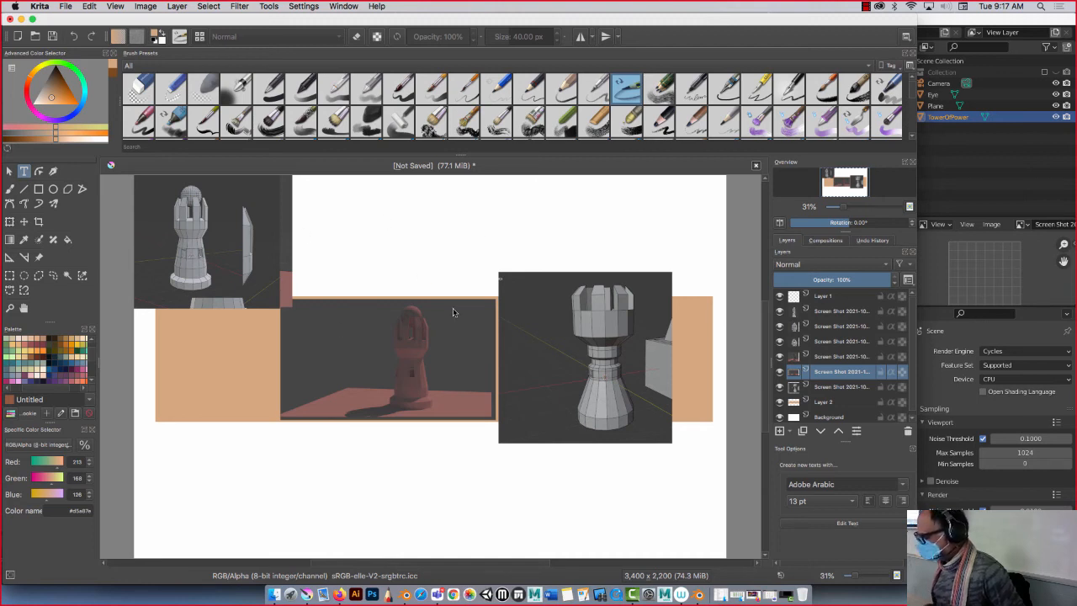
Hide the four uppermost screenshot layers so only the two images on the tan band are displayed
click(10, 275)
click(850, 300)
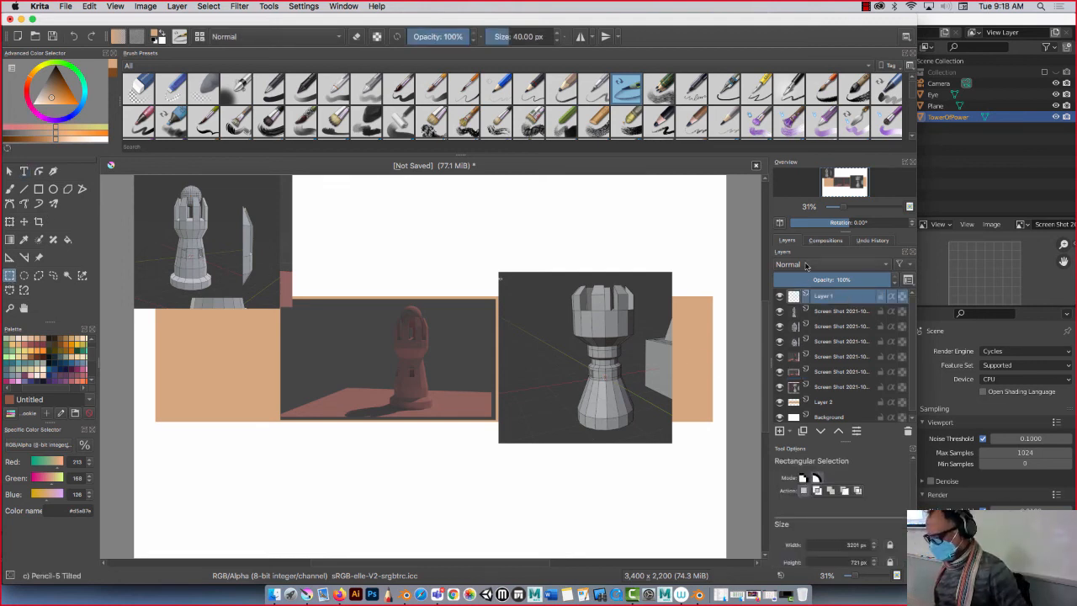
click(779, 311)
click(779, 327)
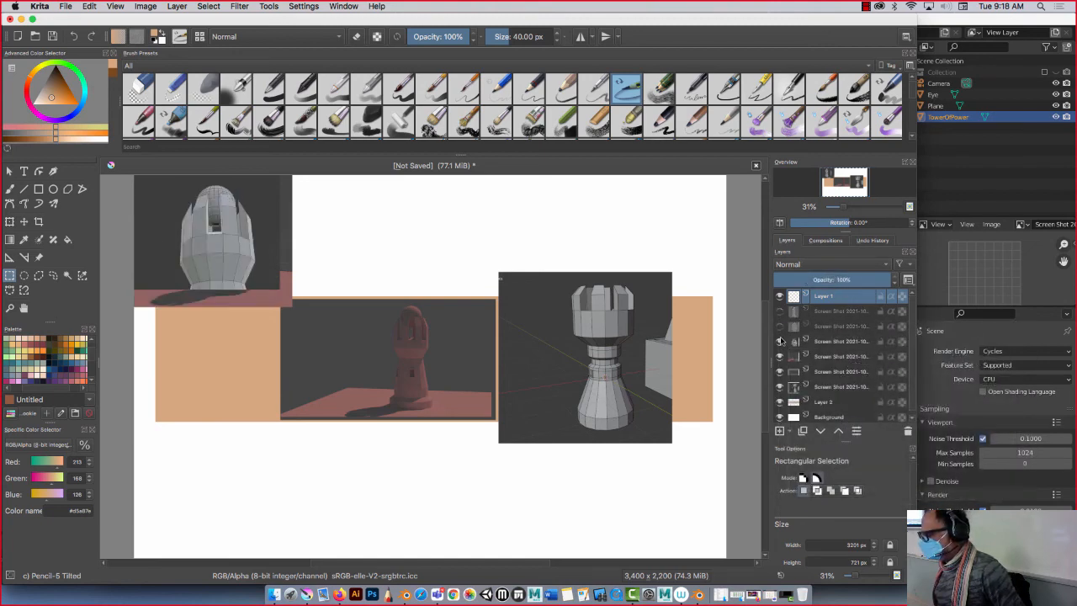
click(779, 342)
click(779, 356)
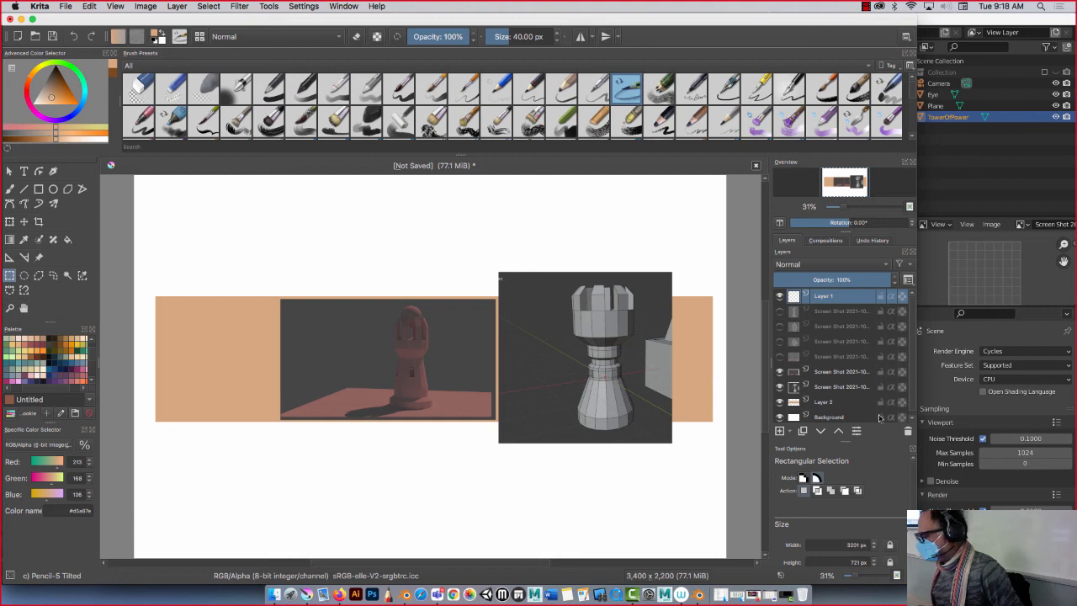
On Layer 2, fill a full-width strip about 106 px tall below the tan band with dark blue #0e3350, and deselect it
click(854, 404)
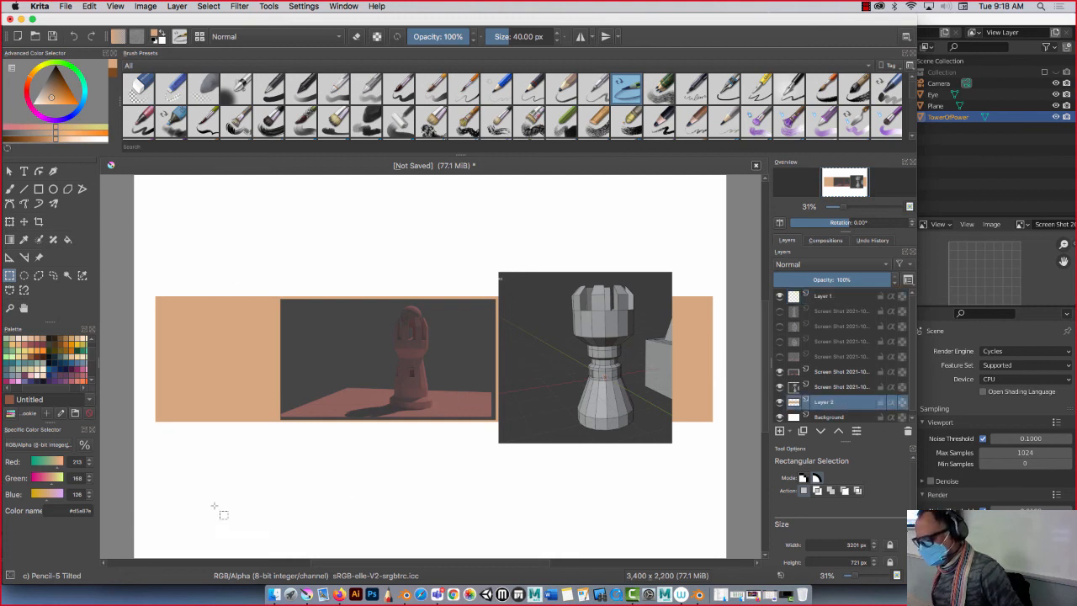
drag(120, 498, 740, 516)
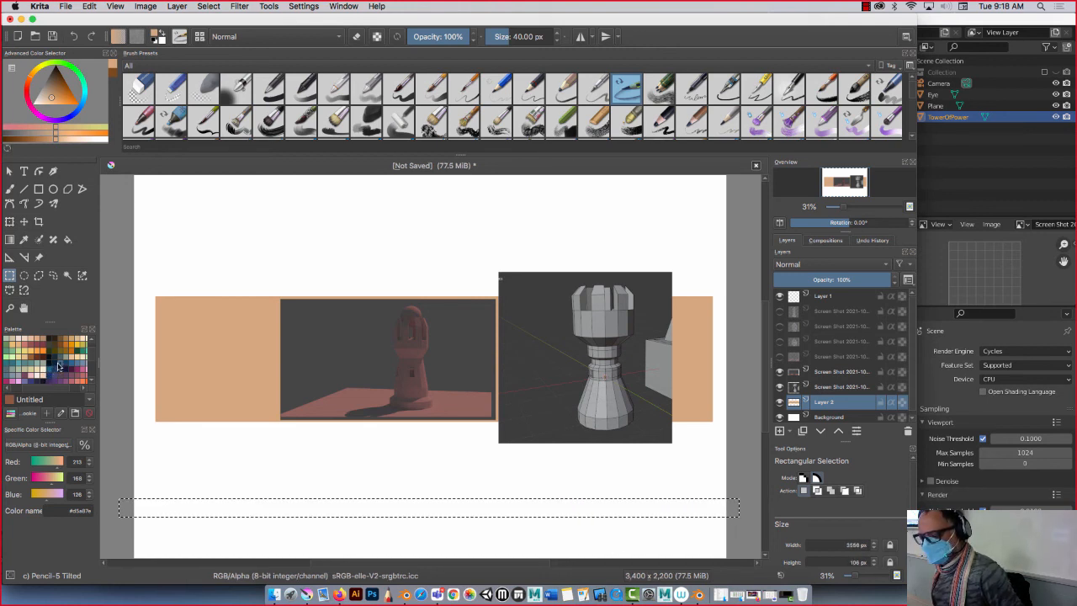
click(59, 366)
click(68, 239)
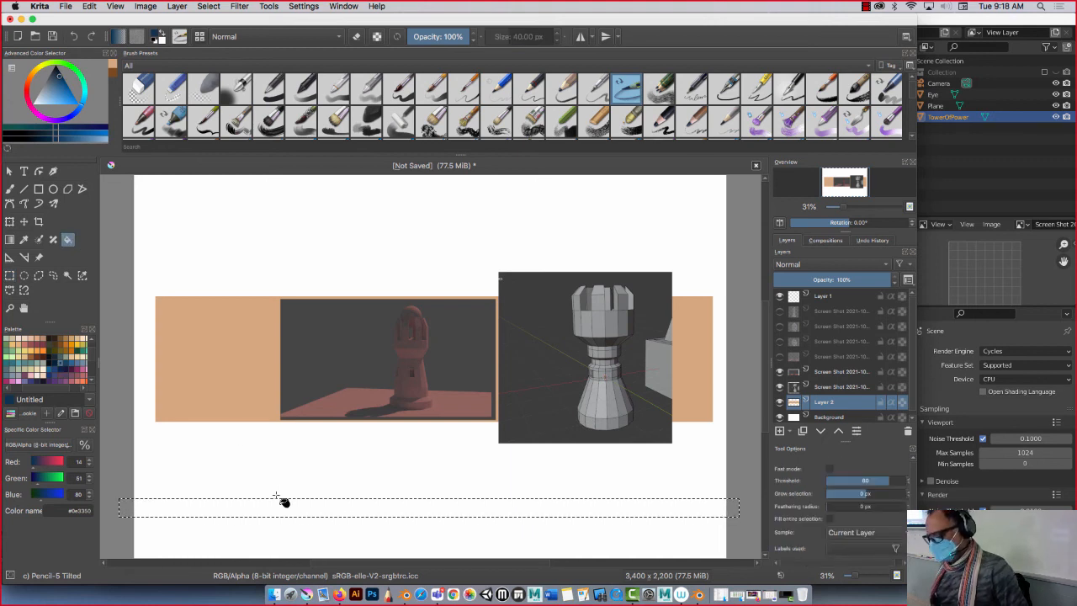
click(295, 506)
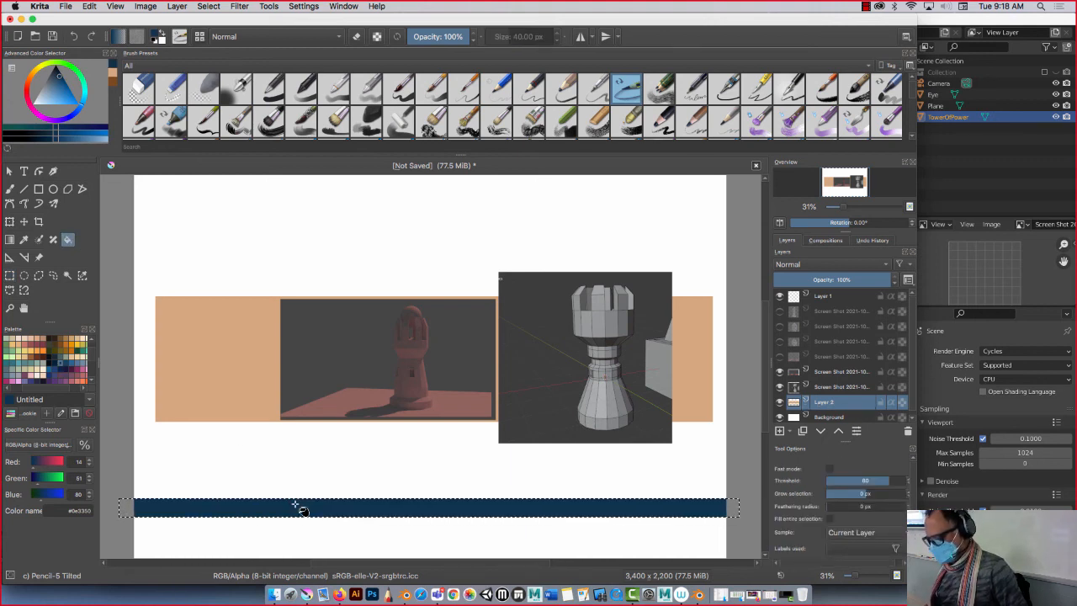
key(super+shift+a)
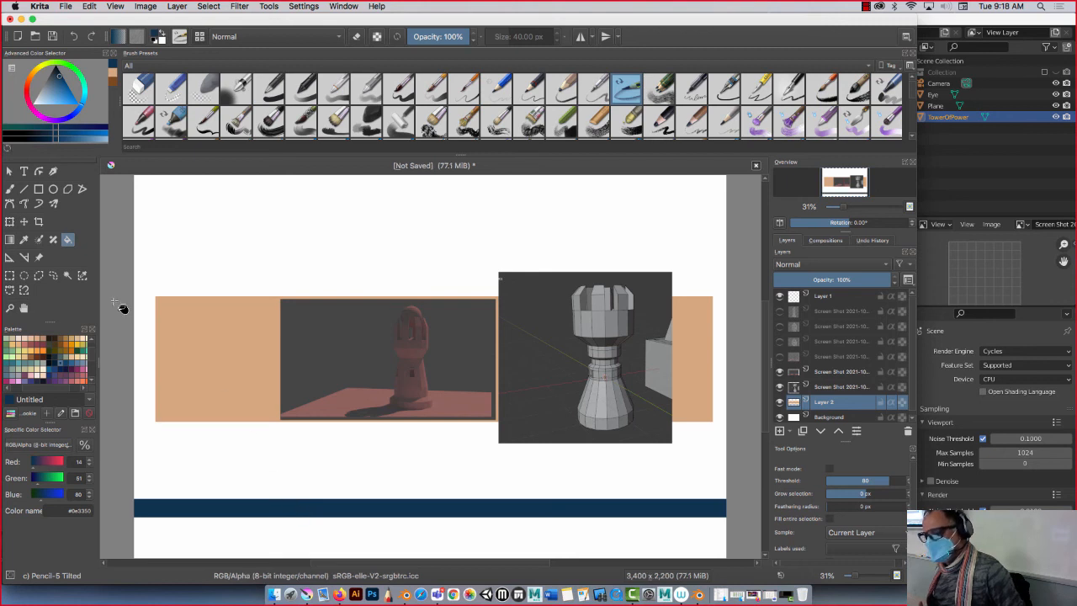
Make Layer 1 the active layer and activate the Text tool
click(848, 313)
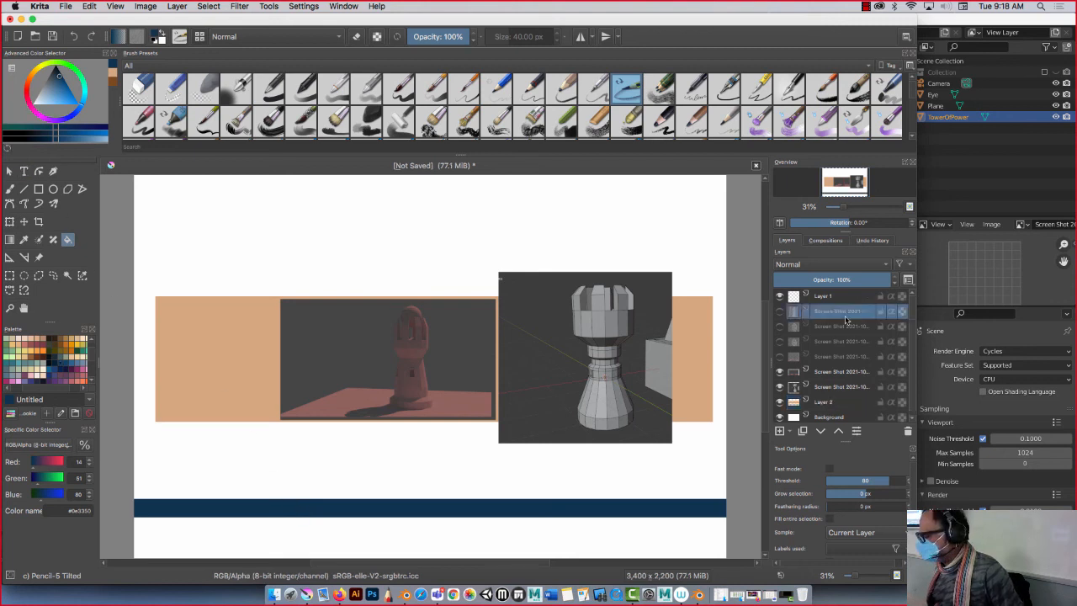
click(832, 298)
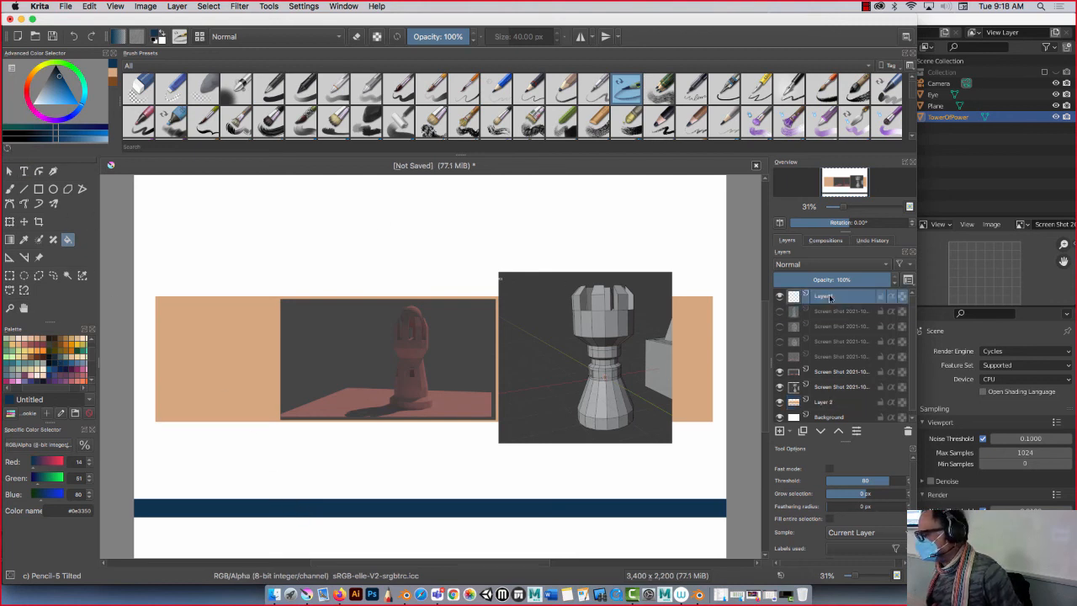
key(t)
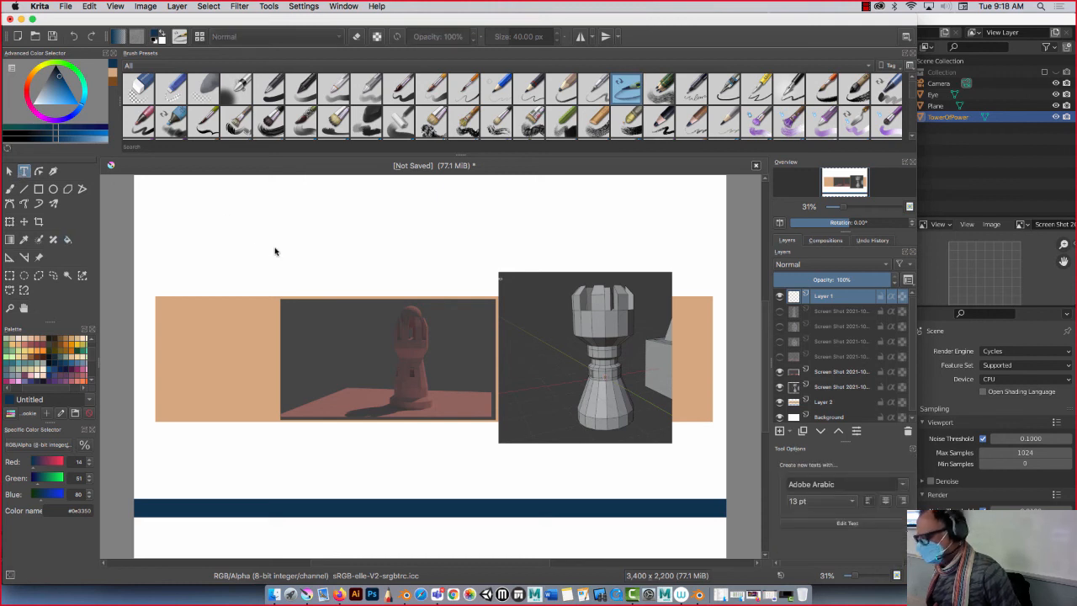
Add a text box above the tan band over the darker tower render, replacing the placeholder text with the author's initial and surname
ctrl+scroll(577, 444, down, 5)
ctrl+scroll(539, 391, up, 3)
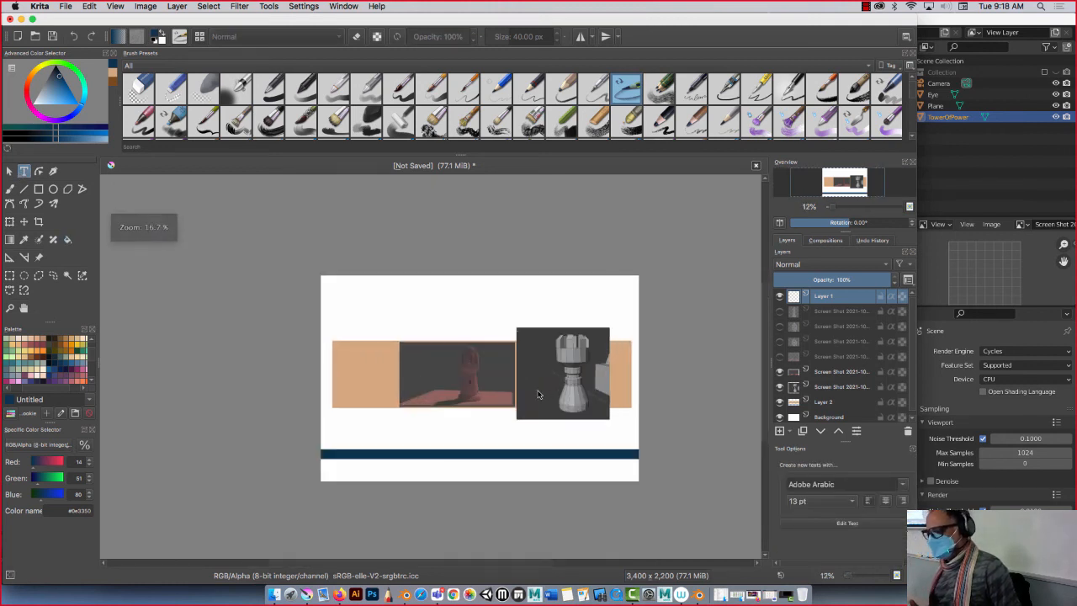
drag(385, 313, 490, 329)
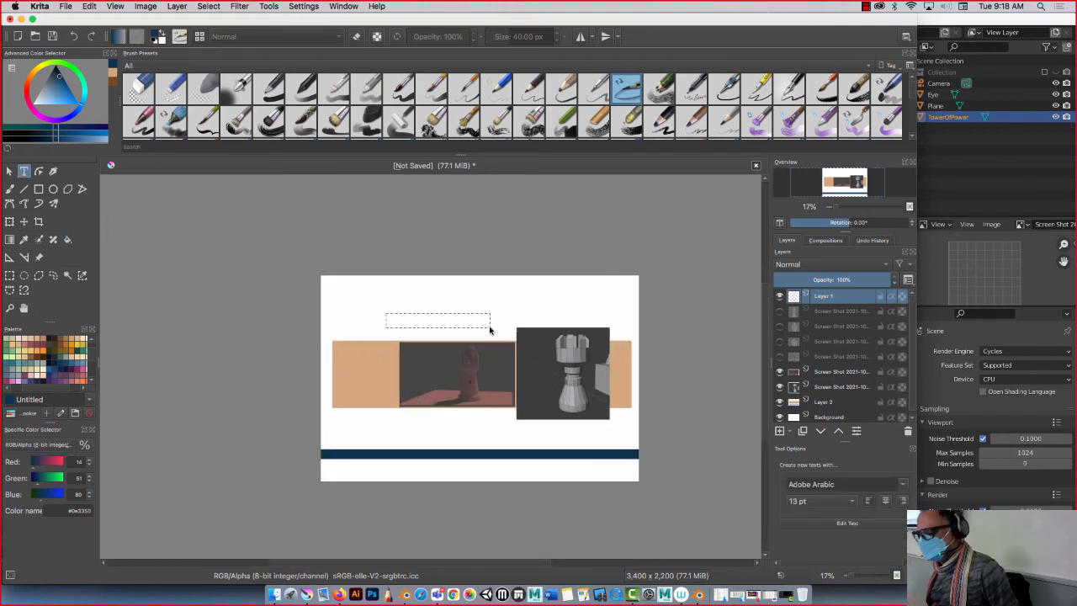
click(408, 322)
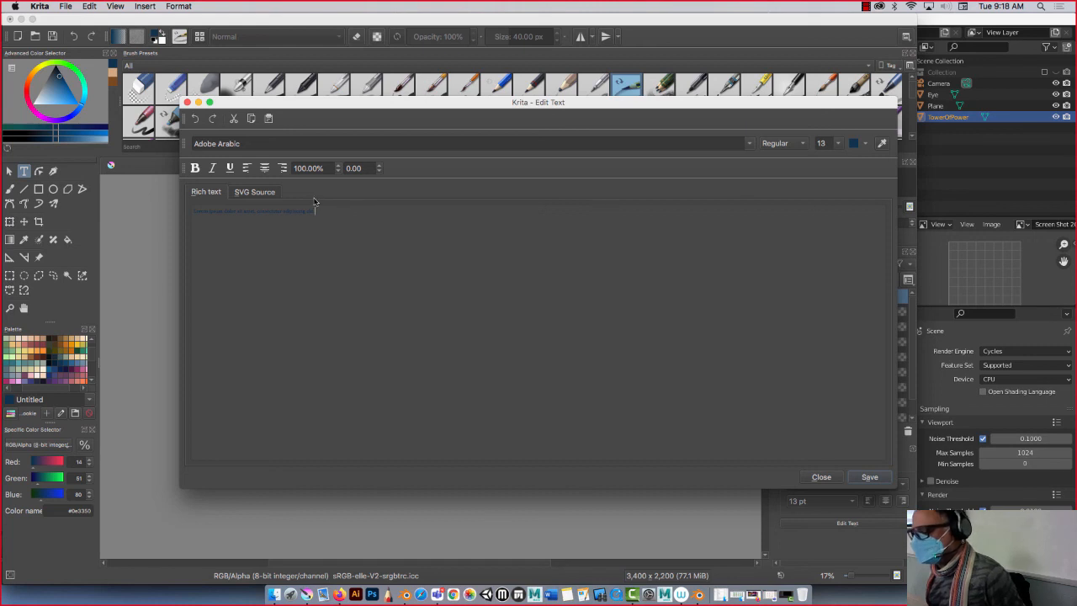
drag(316, 211, 166, 204)
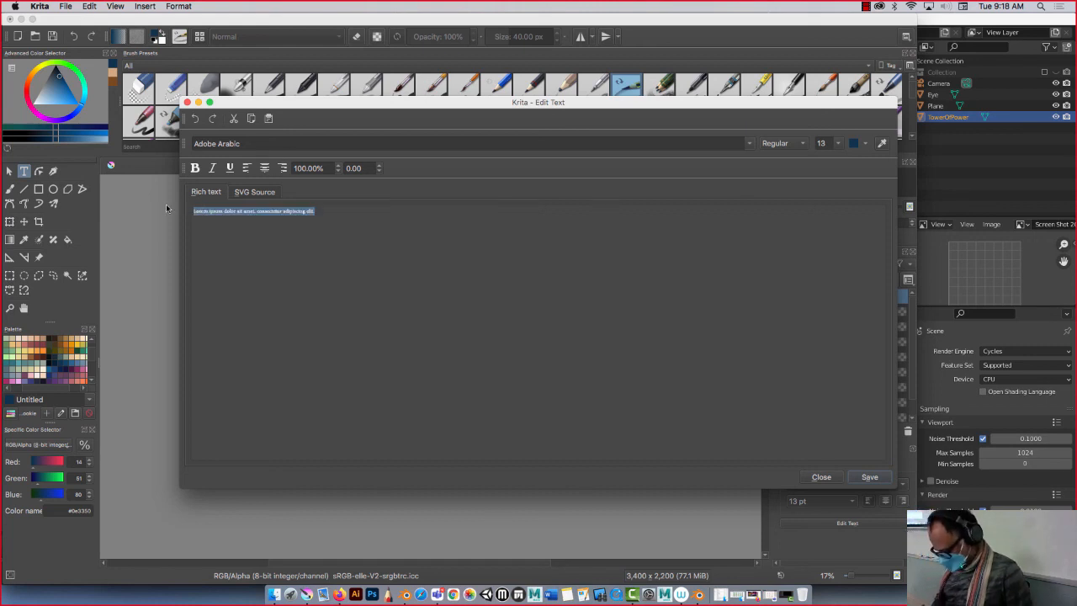
key(BackSpace)
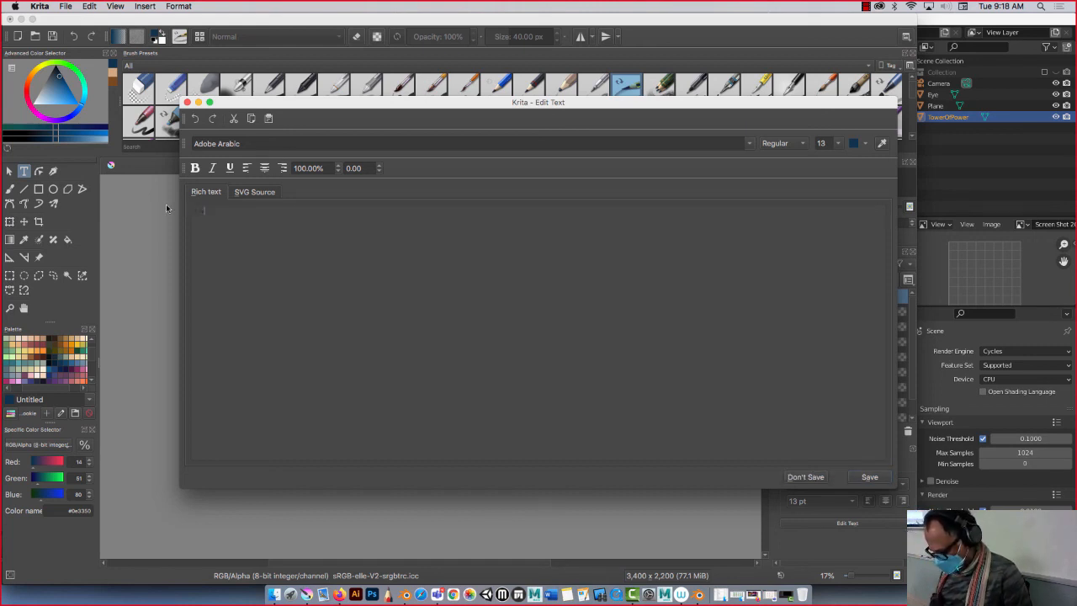
text(مرحبا)
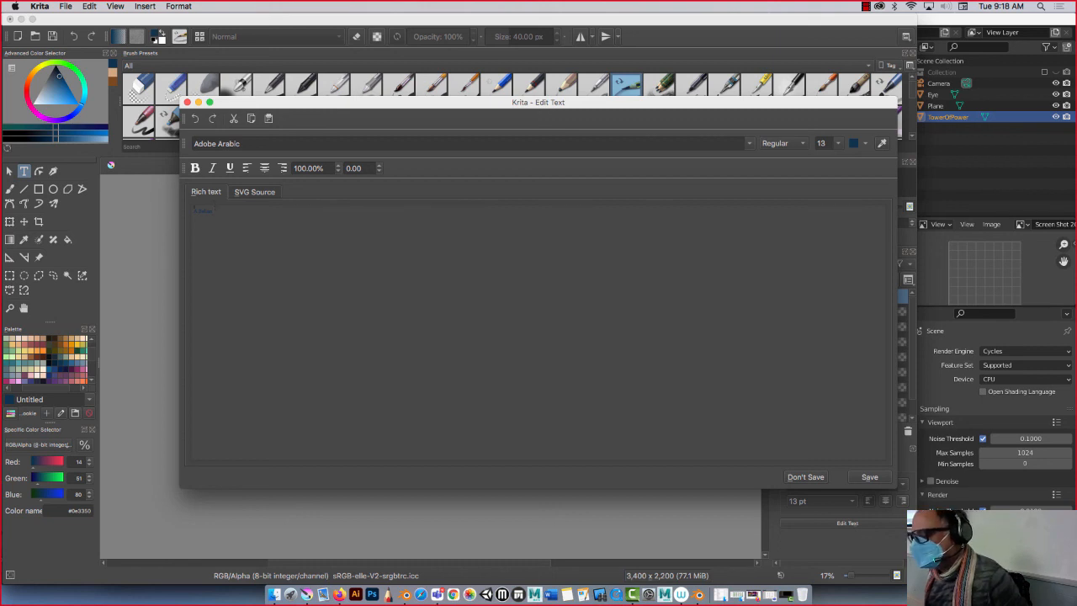
Set the font of the whole name text to Arial Rounded MT Bold
key(super+a)
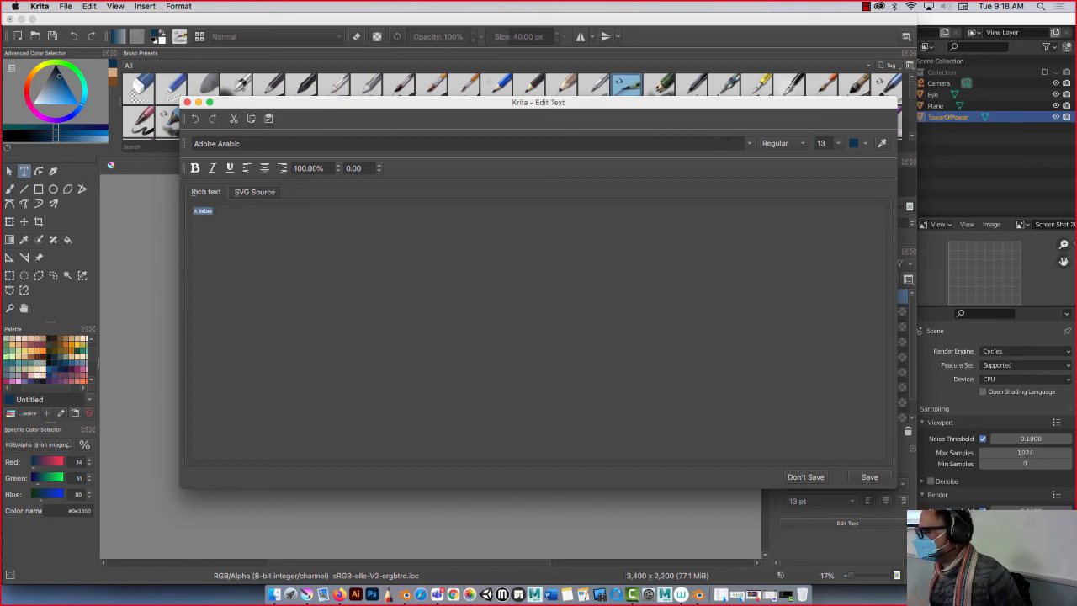
click(753, 145)
click(750, 147)
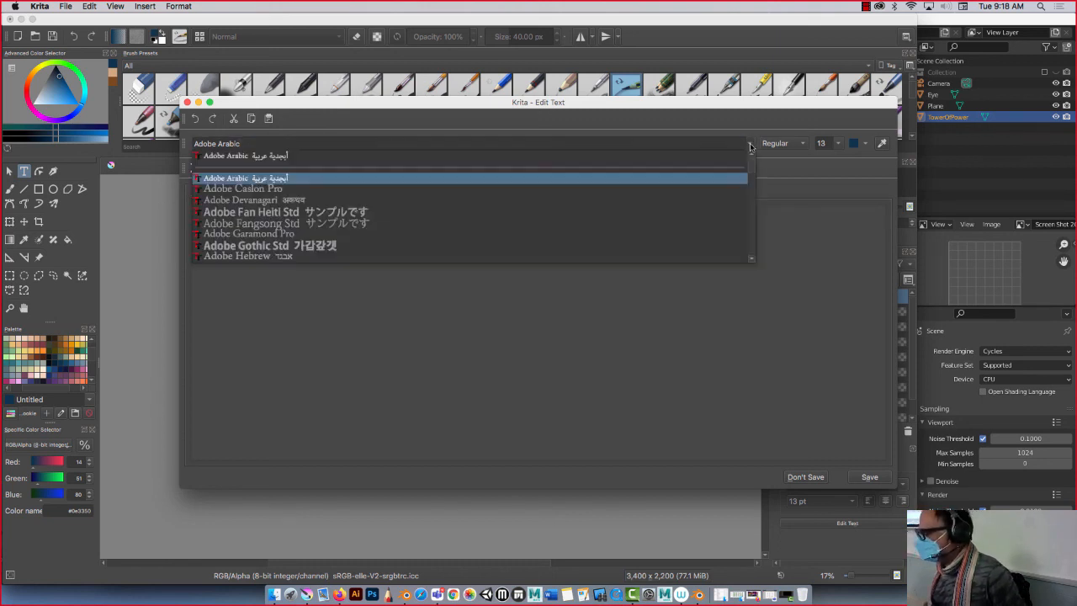
scroll(233, 227, down, 4)
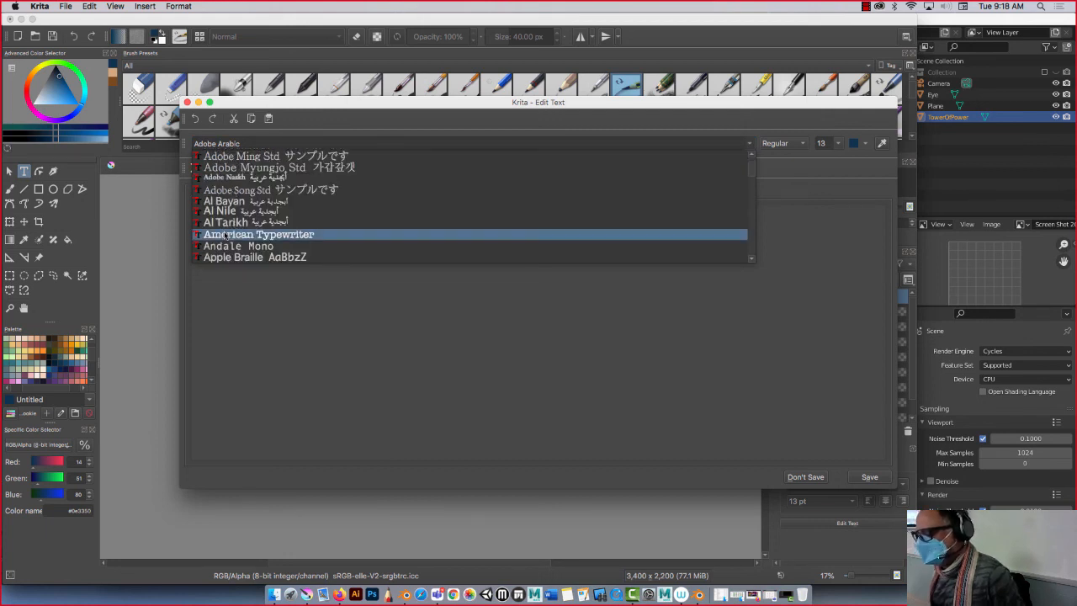
scroll(226, 236, down, 2)
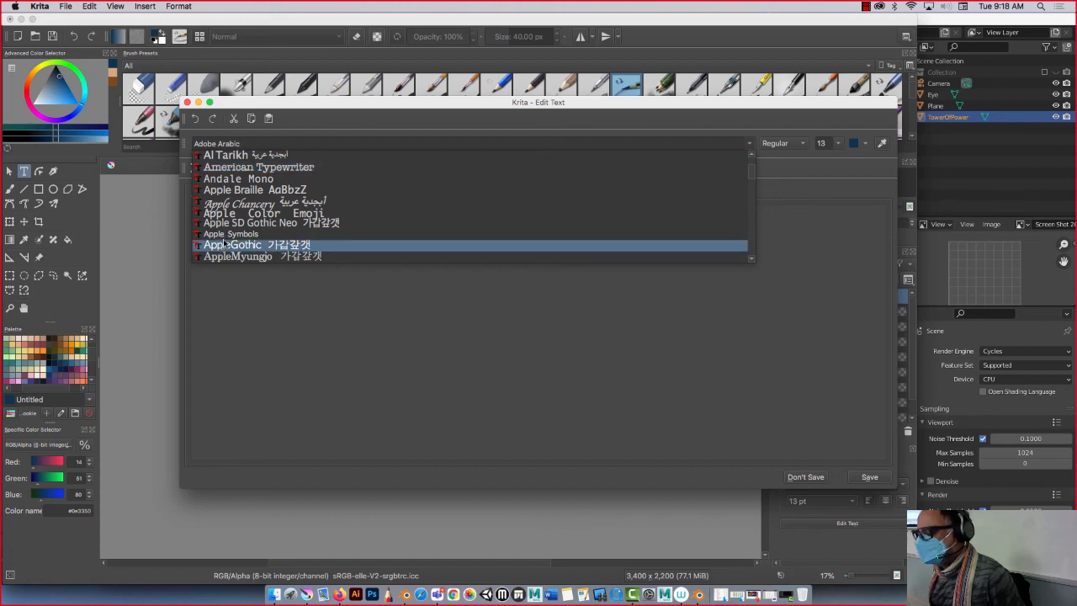
scroll(225, 244, down, 4)
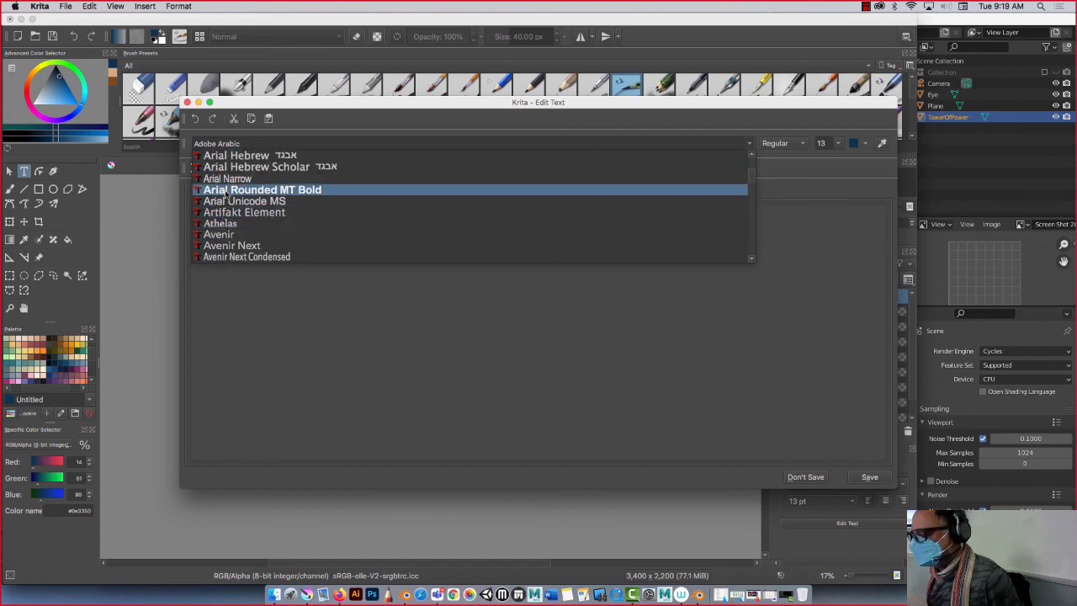
click(225, 192)
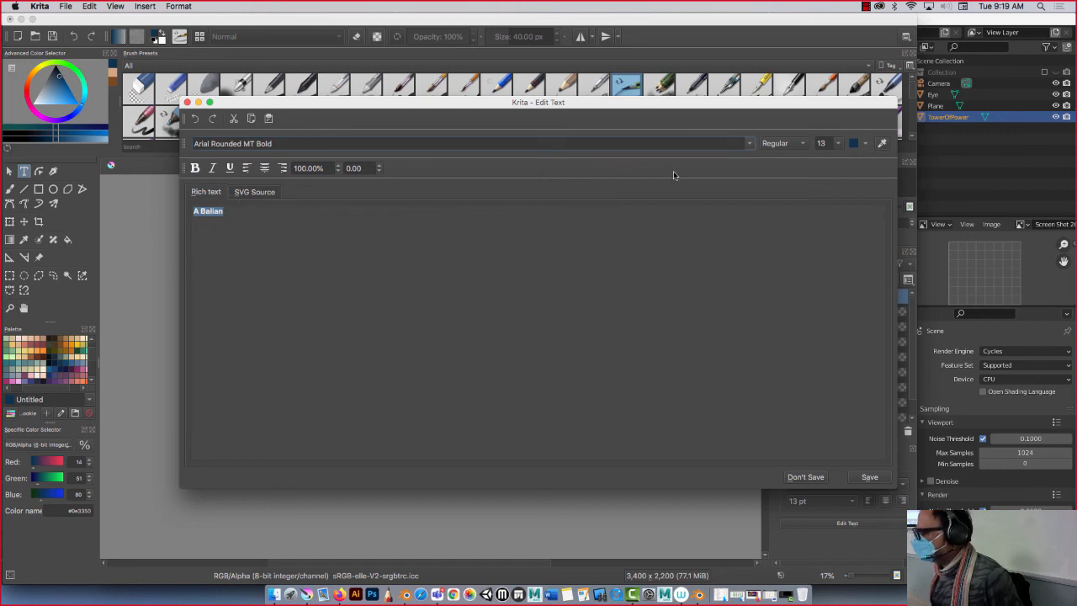
Set the name text's size to 48, save it and close the text editor
click(838, 145)
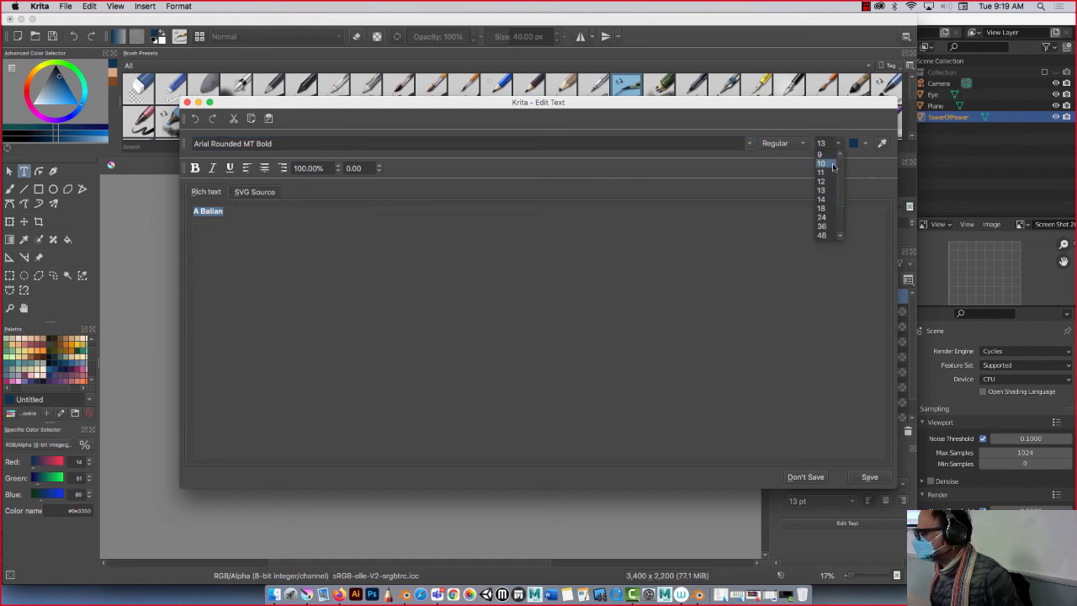
click(825, 232)
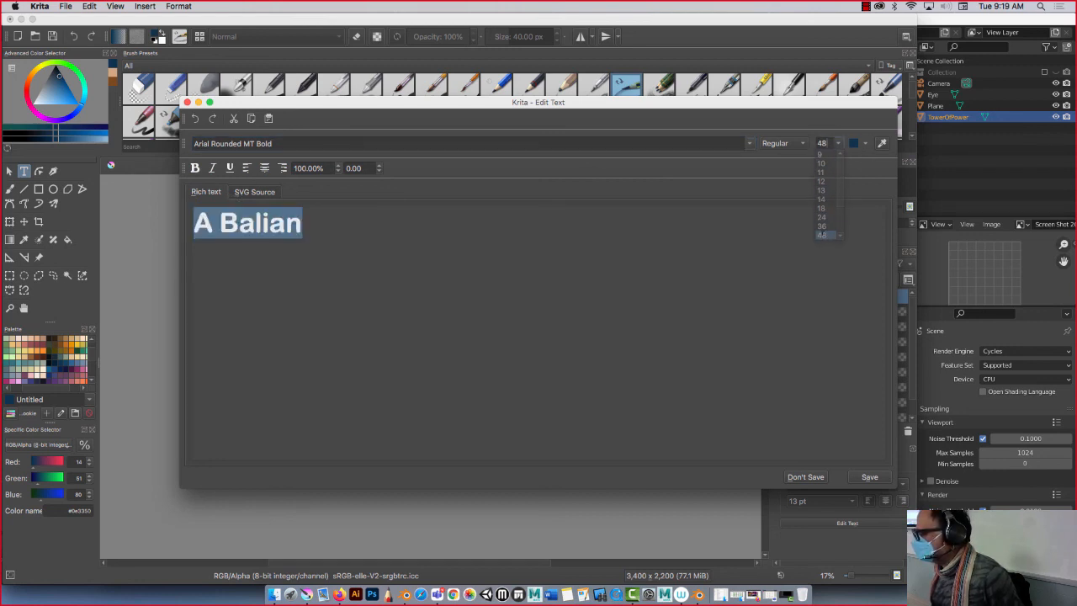
click(871, 478)
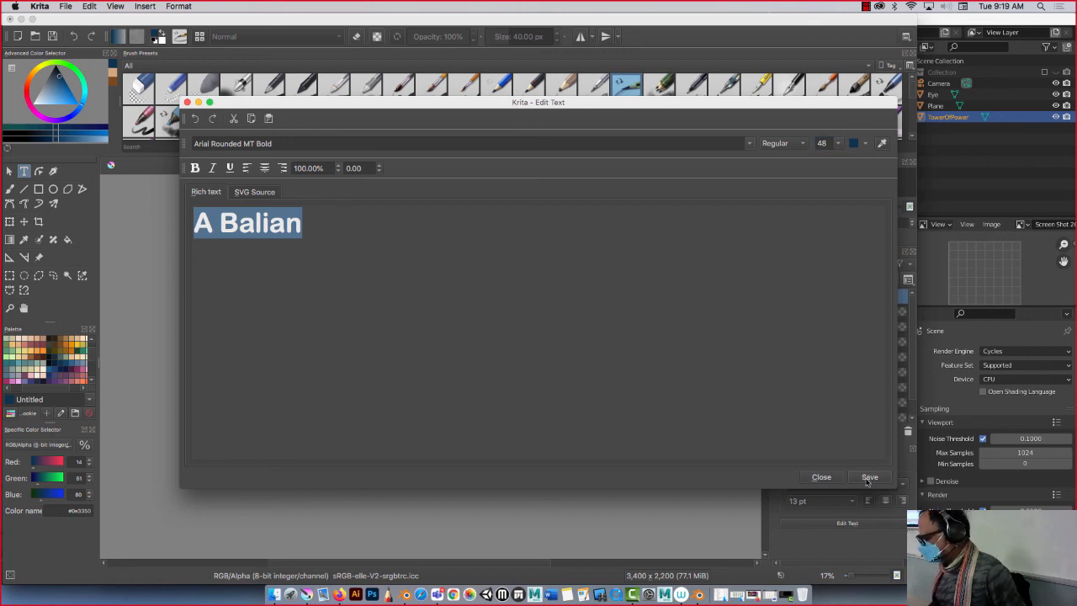
click(819, 477)
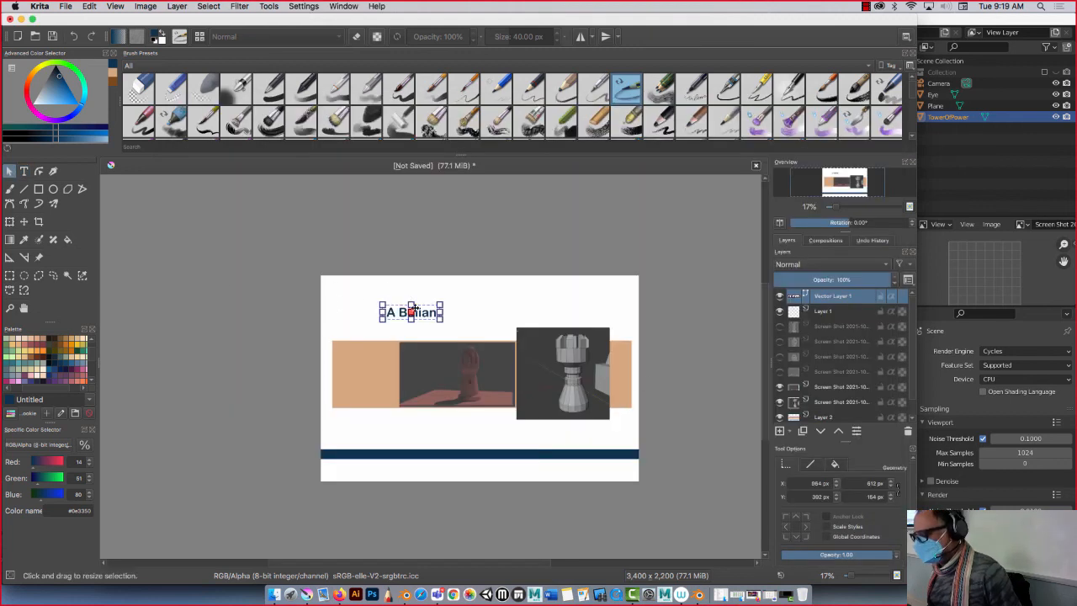
Move the name text just above the dark blue strip's right end, at about X 2900 px, Y 1815 px, and deselect it
drag(403, 315, 581, 443)
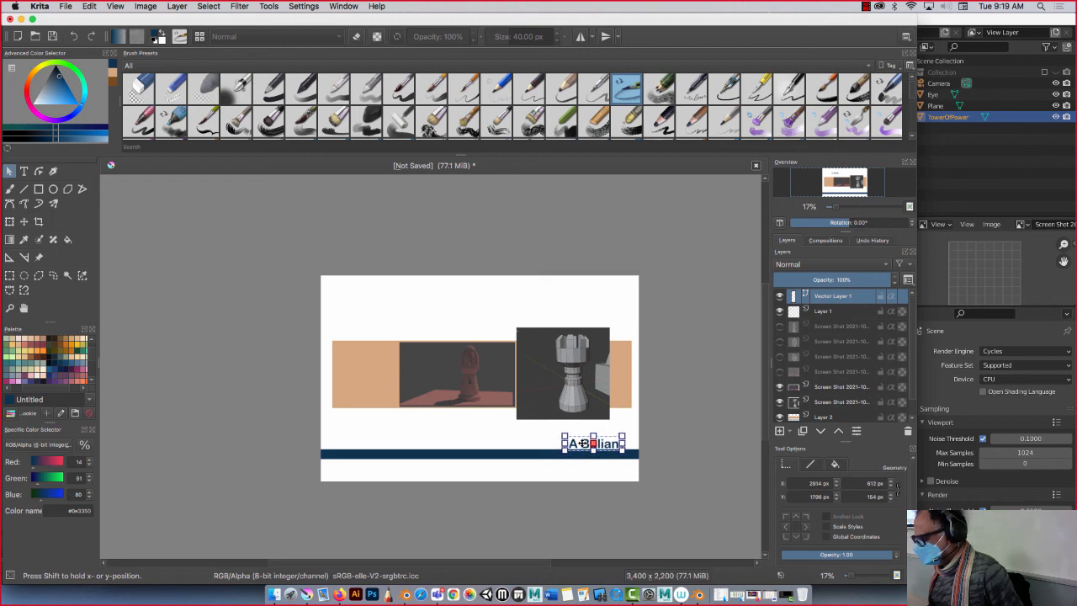
click(681, 418)
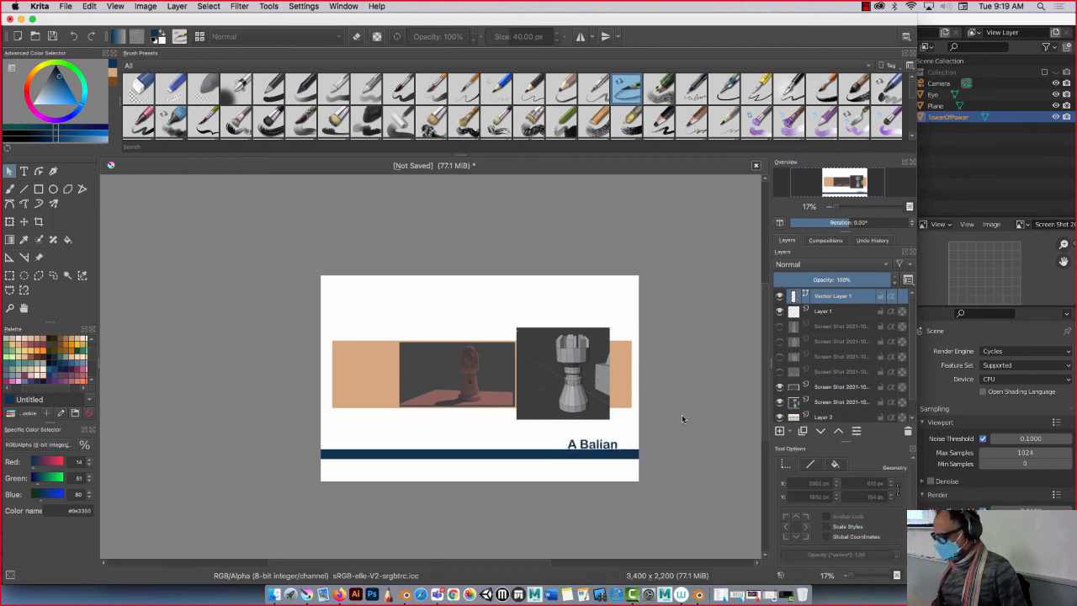
click(590, 445)
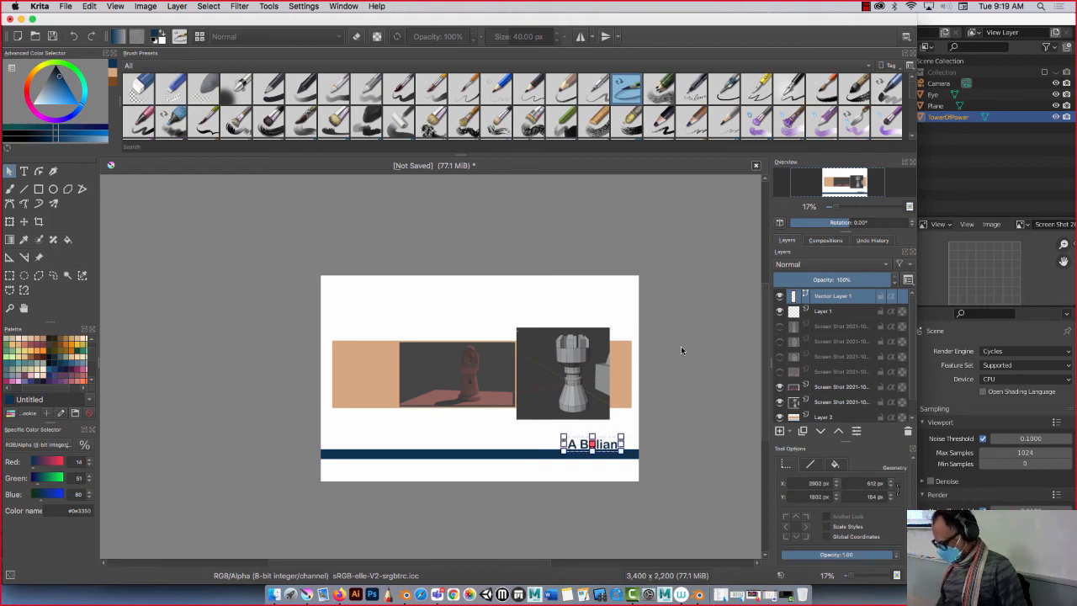
click(708, 292)
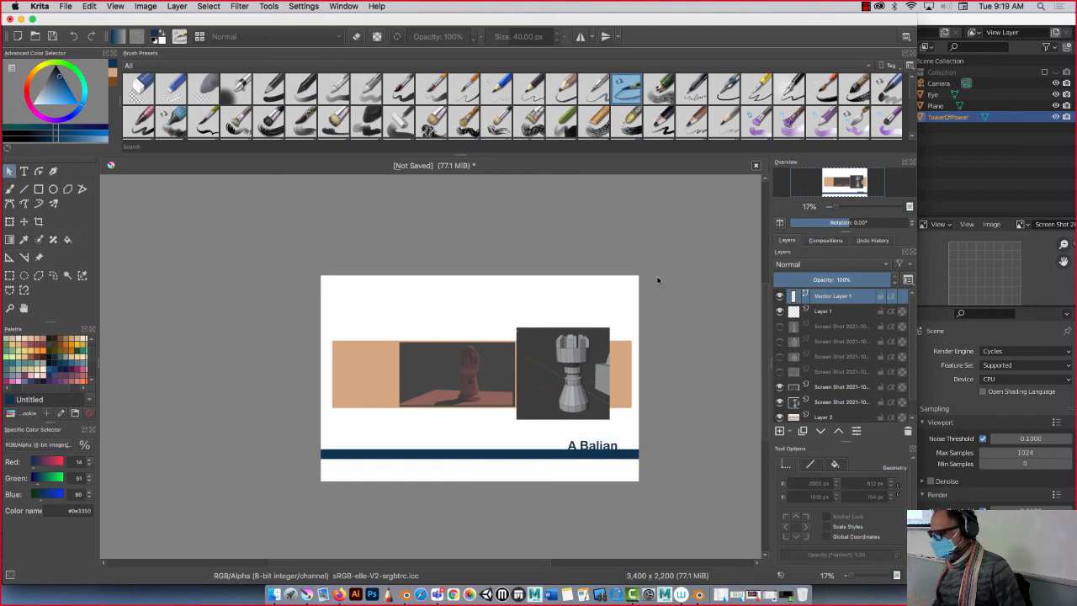
click(867, 7)
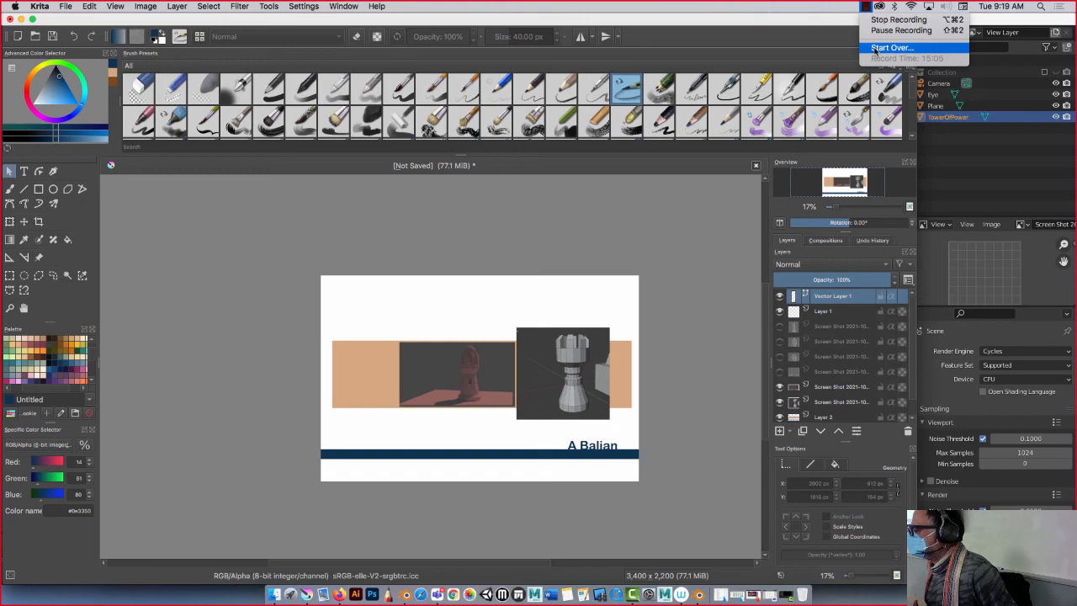